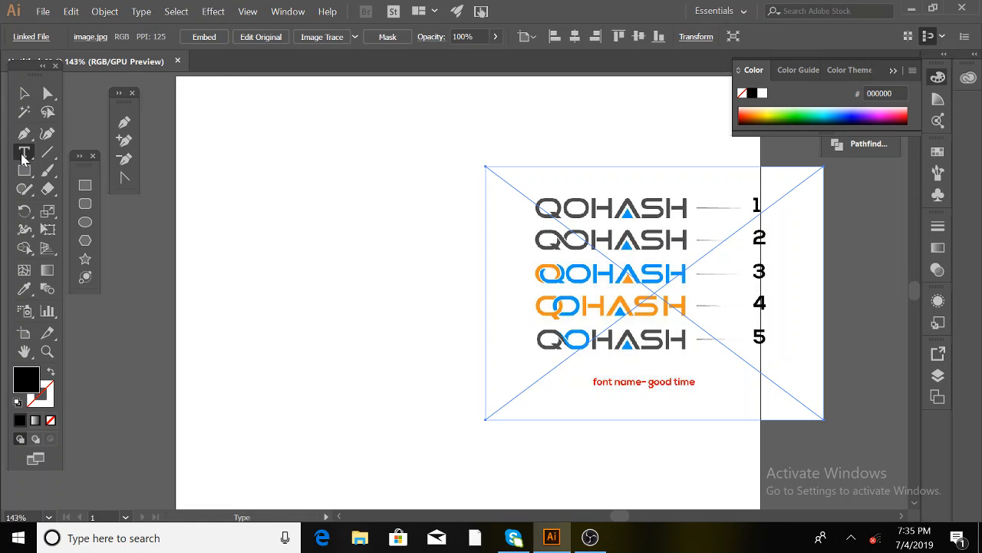
- Add the text "qohash" at 48 pt on the empty artboard area beside the reference image
{"action": "left_click", "coordinate": [256, 235]}
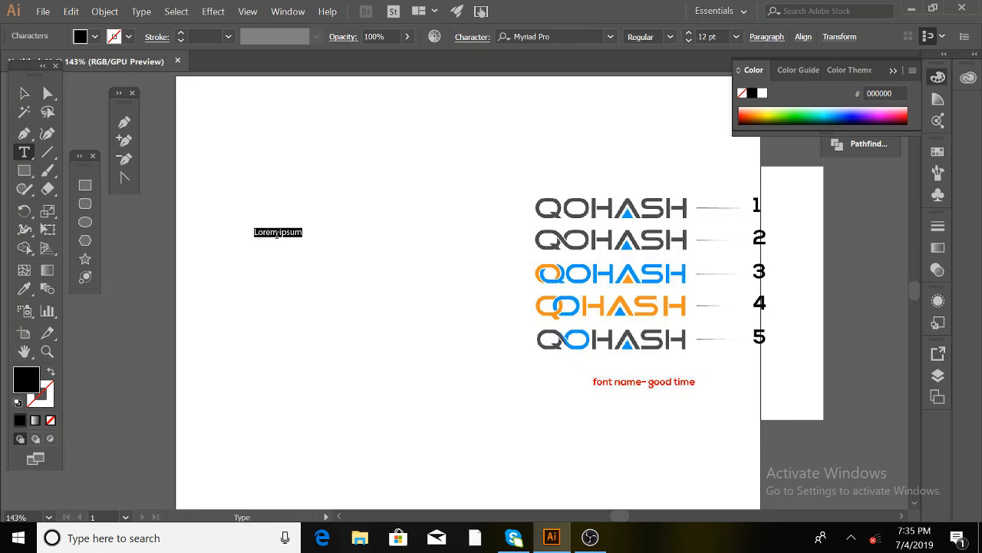
{"action": "right_click", "coordinate": [281, 234]}
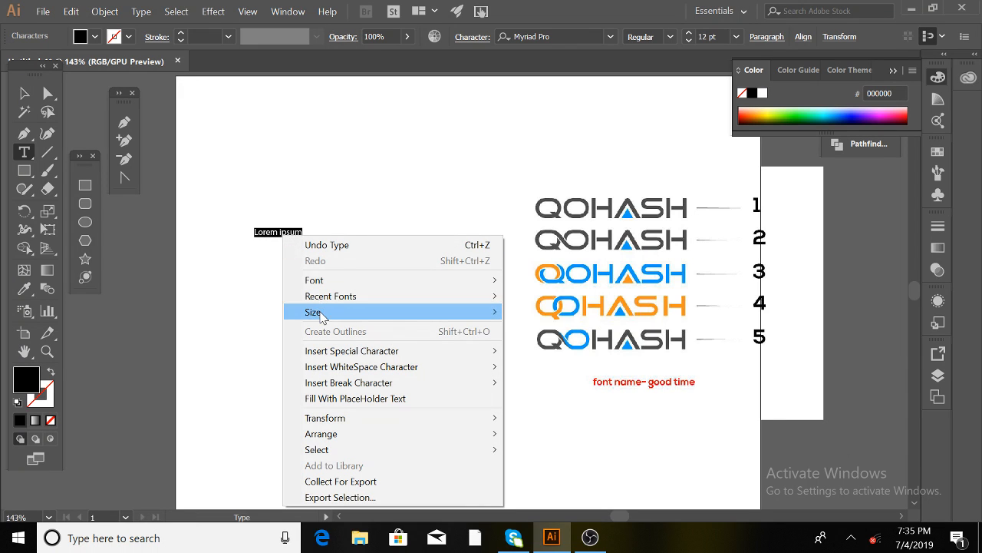
{"action": "mouse_move", "coordinate": [323, 316]}
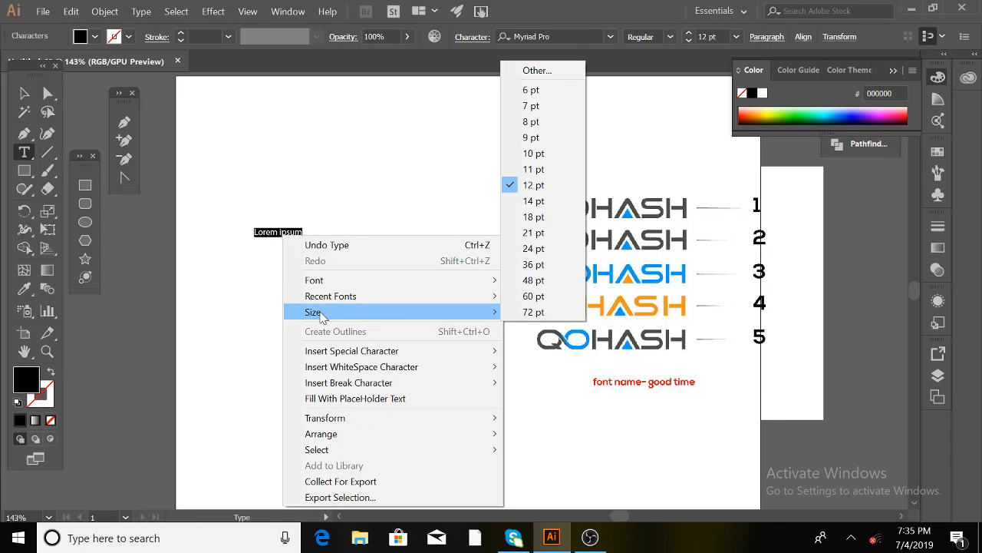
{"action": "left_click", "coordinate": [529, 282]}
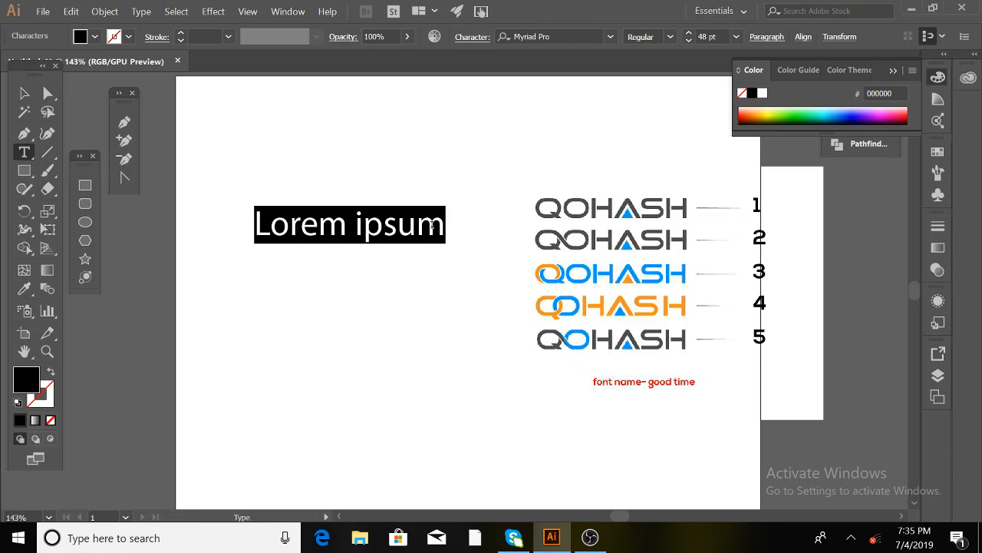
{"action": "type", "text": "qo"}
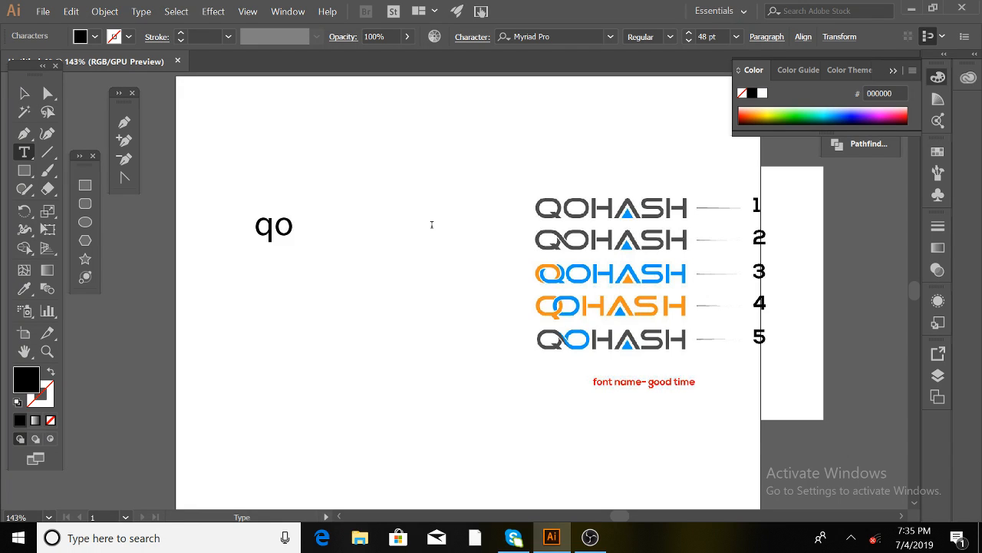
{"action": "type", "text": "hash"}
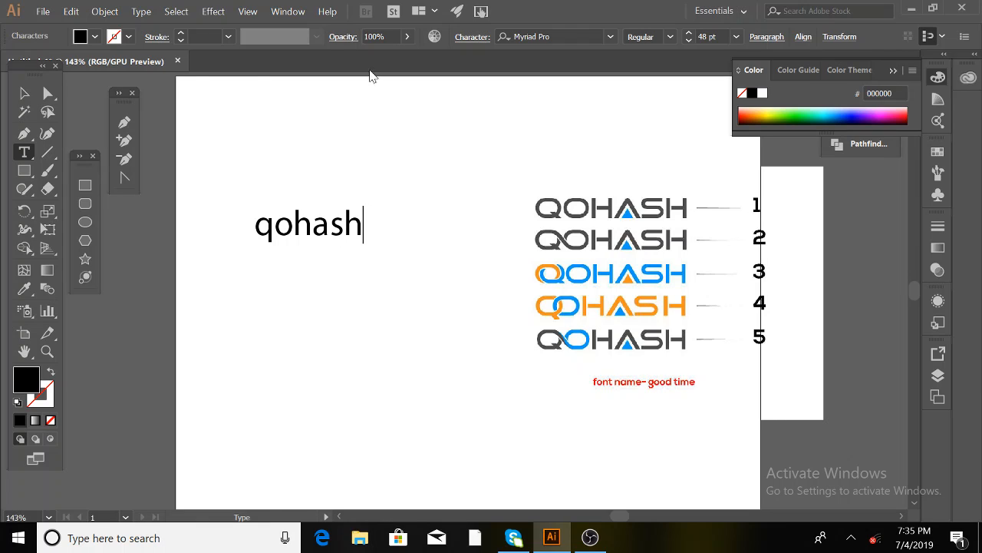
- Set the text's font to Good Times and enlarge it proportionally from its center to about 74 pt
{"action": "left_click", "coordinate": [25, 95]}
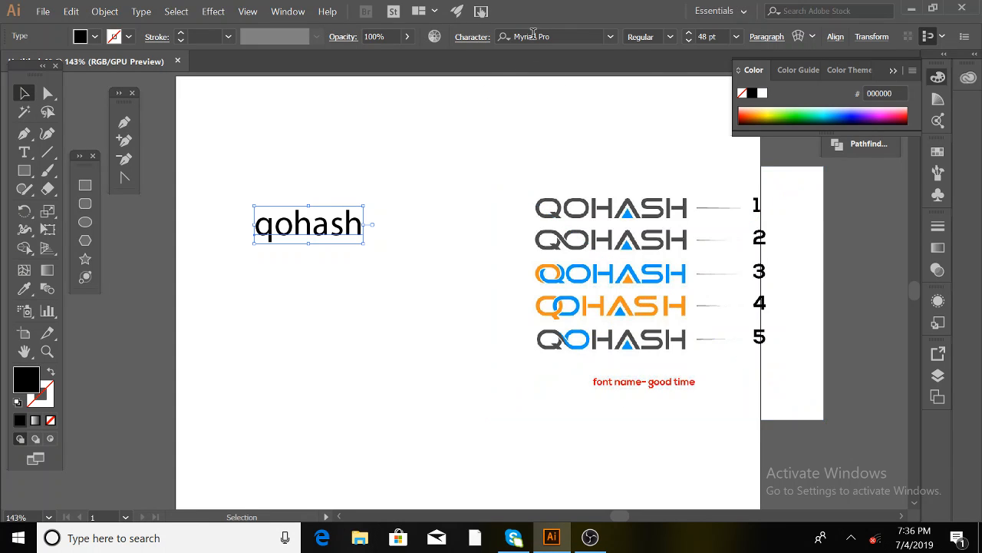
{"action": "left_click", "coordinate": [568, 36]}
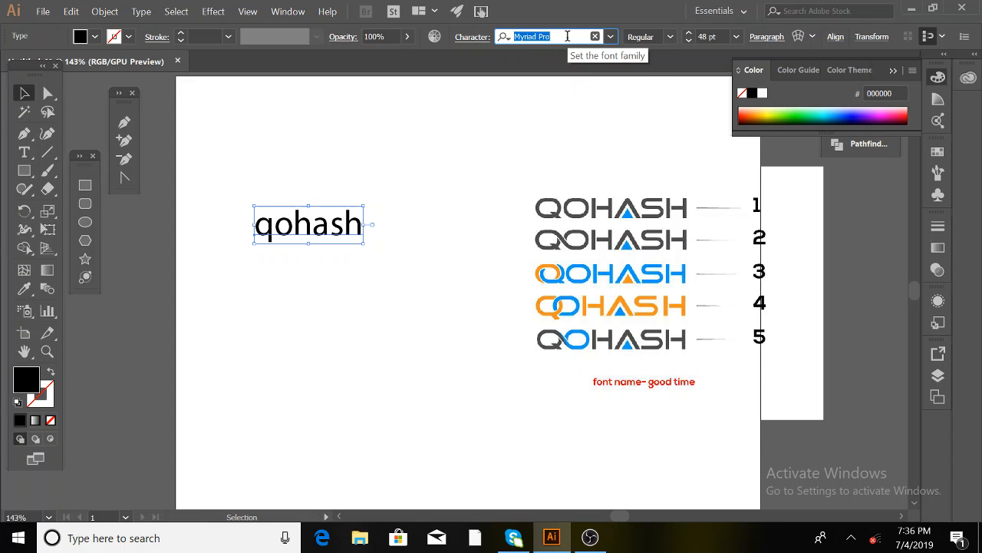
{"action": "type", "text": "good"}
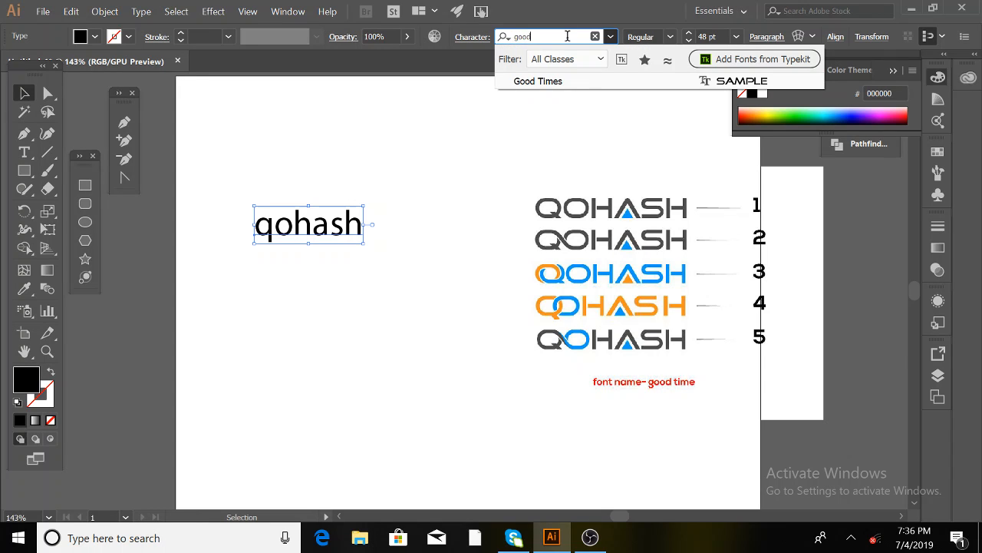
{"action": "left_click", "coordinate": [548, 87]}
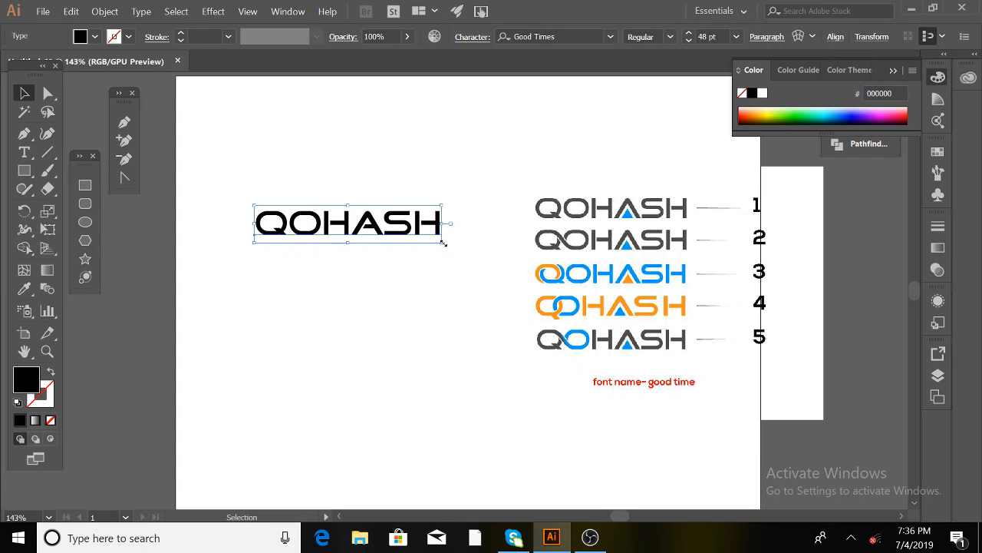
{"action": "left_click_drag", "start_coordinate": [443, 242], "coordinate": [492, 253]}
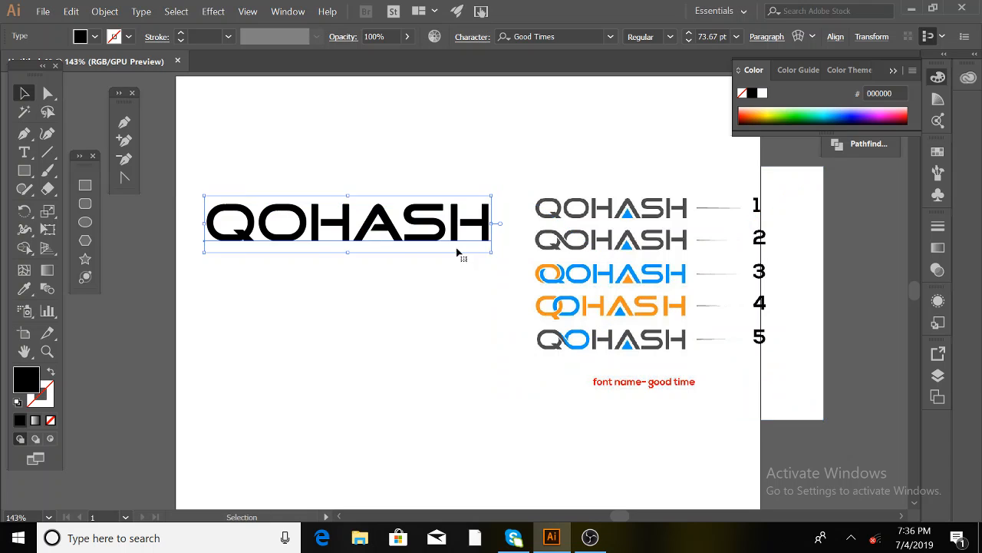
- Move the reference image farther from the wordmark and place a copy of the wordmark above the original
{"action": "left_click_drag", "start_coordinate": [586, 244], "coordinate": [630, 237]}
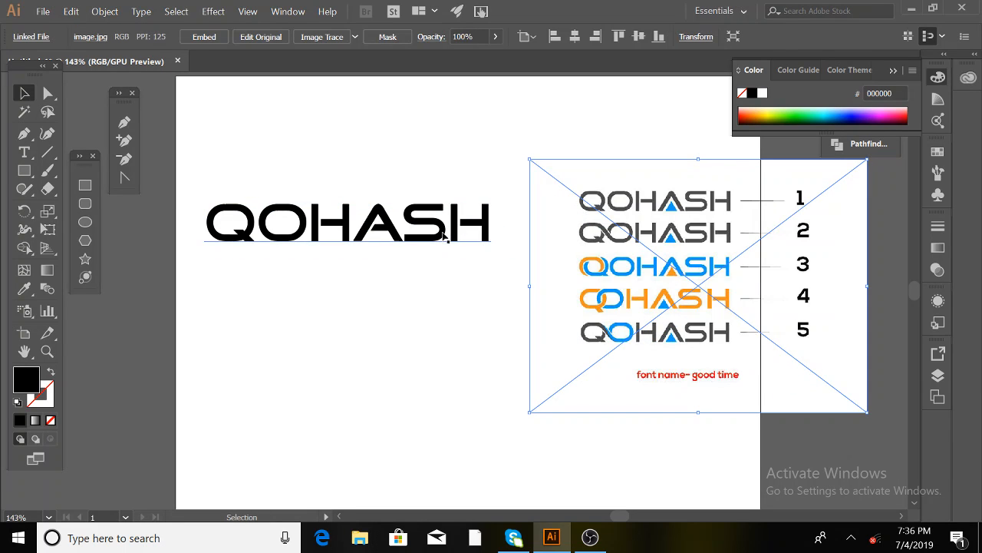
{"action": "left_click_drag", "start_coordinate": [444, 236], "coordinate": [433, 131]}
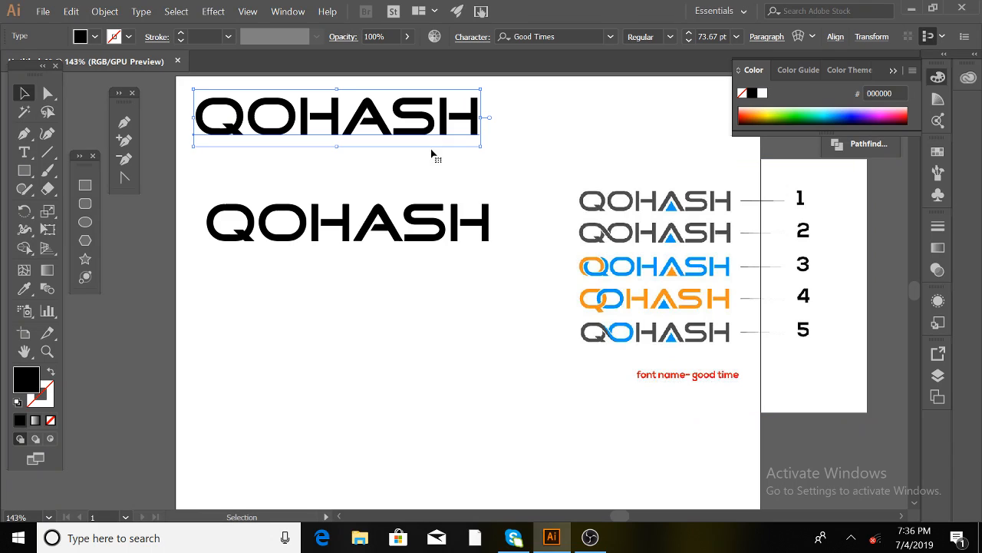
- Convert the lower QOHASH wordmark to outlines and ungroup it into separate letters
{"action": "left_click", "coordinate": [426, 225]}
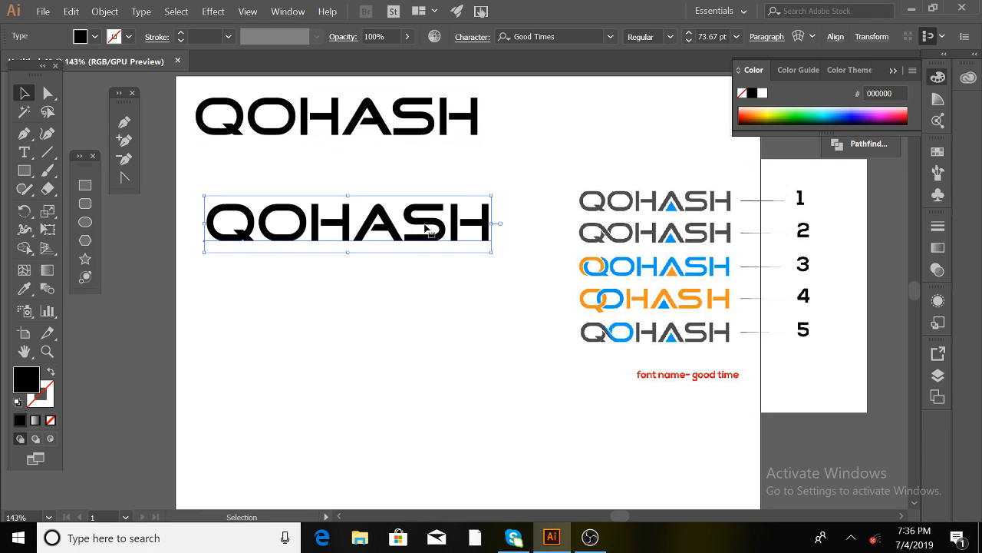
{"action": "right_click", "coordinate": [426, 227]}
{"action": "left_click", "coordinate": [465, 321]}
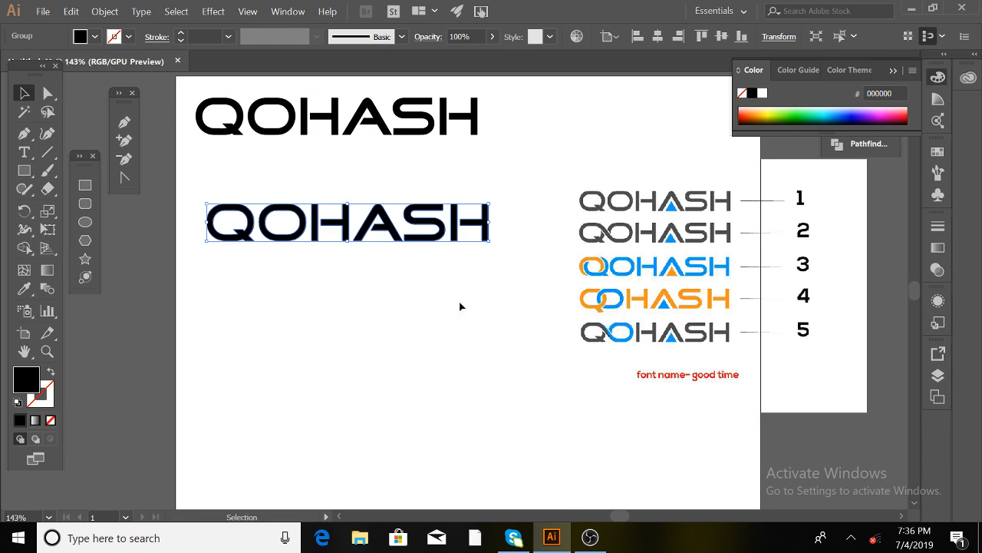
{"action": "right_click", "coordinate": [444, 207]}
{"action": "left_click", "coordinate": [479, 306]}
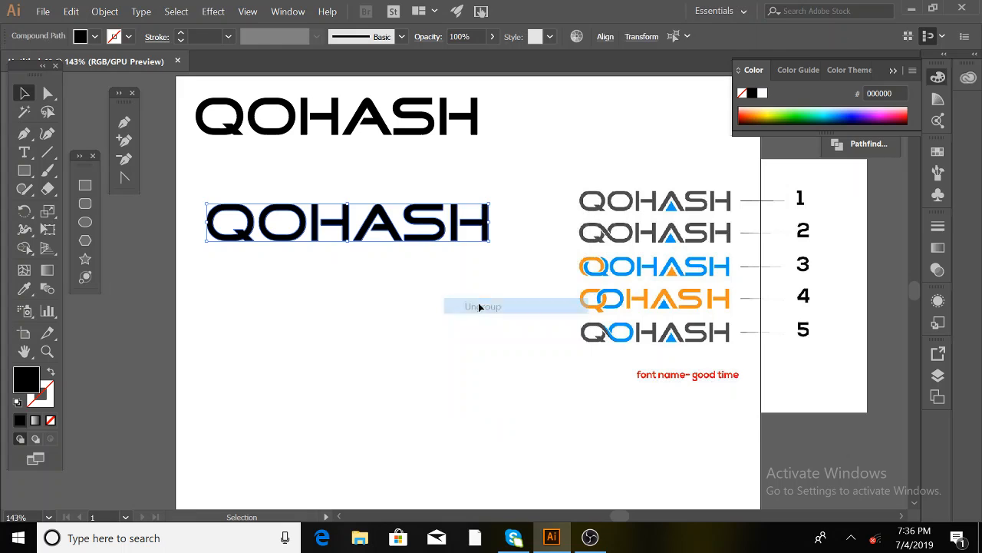
{"action": "left_click", "coordinate": [444, 297]}
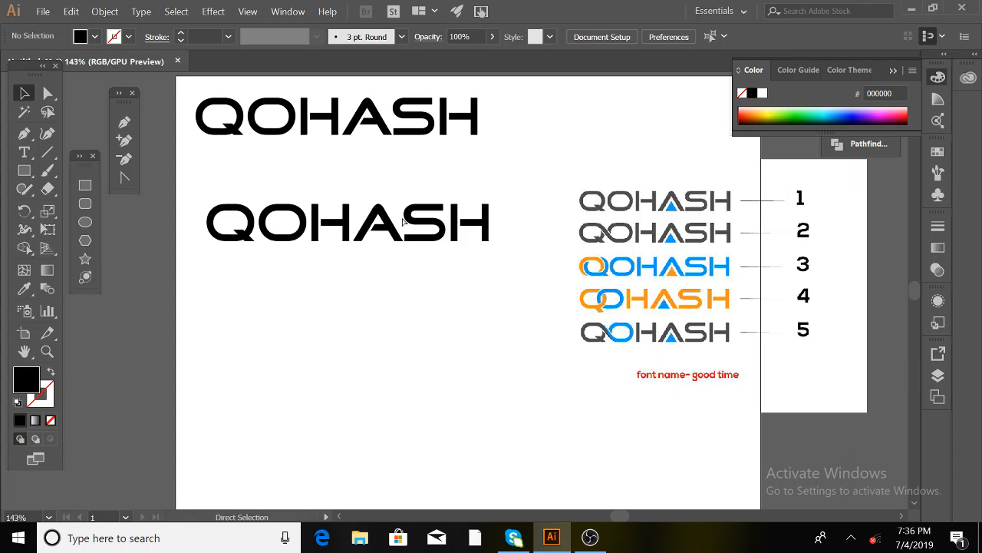
- Draw a straight line along the inner edge of the A's right leg, extending below the letter
{"action": "key", "text": "ctrl+equal"}
{"action": "key", "text": "ctrl+equal"}
{"action": "key", "text": "ctrl+equal"}
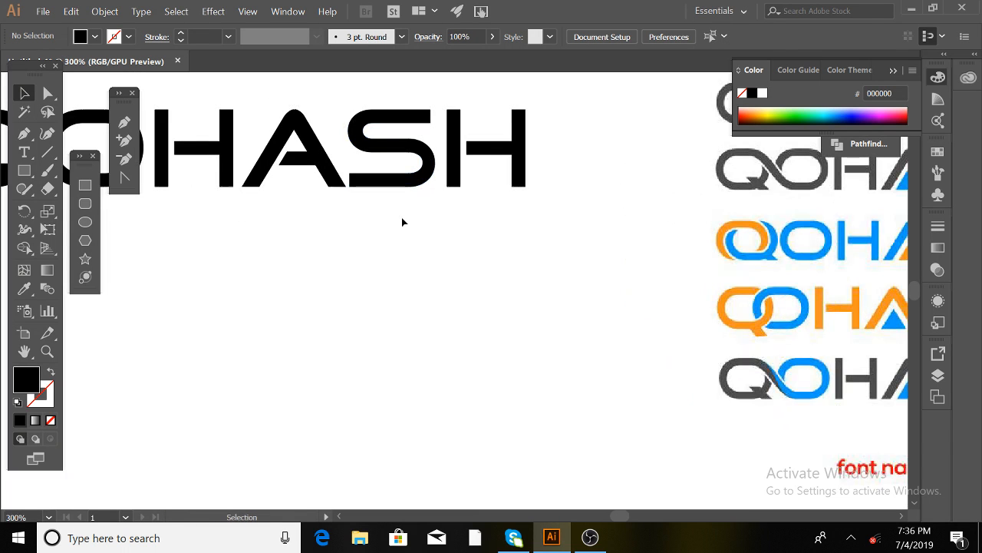
{"action": "left_click_drag", "start_coordinate": [302, 309], "coordinate": [335, 378]}
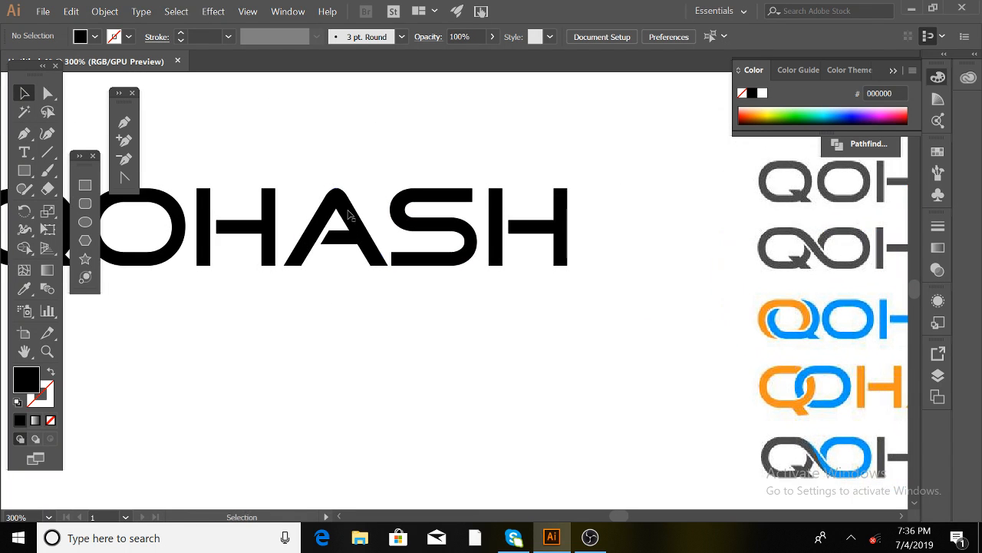
{"action": "left_click", "coordinate": [47, 151]}
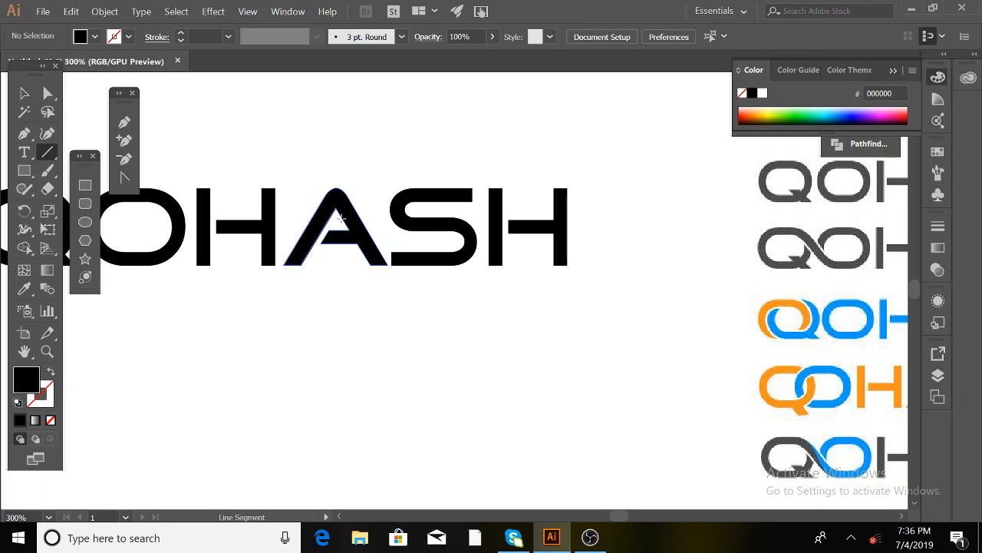
{"action": "left_click_drag", "start_coordinate": [340, 219], "coordinate": [421, 347]}
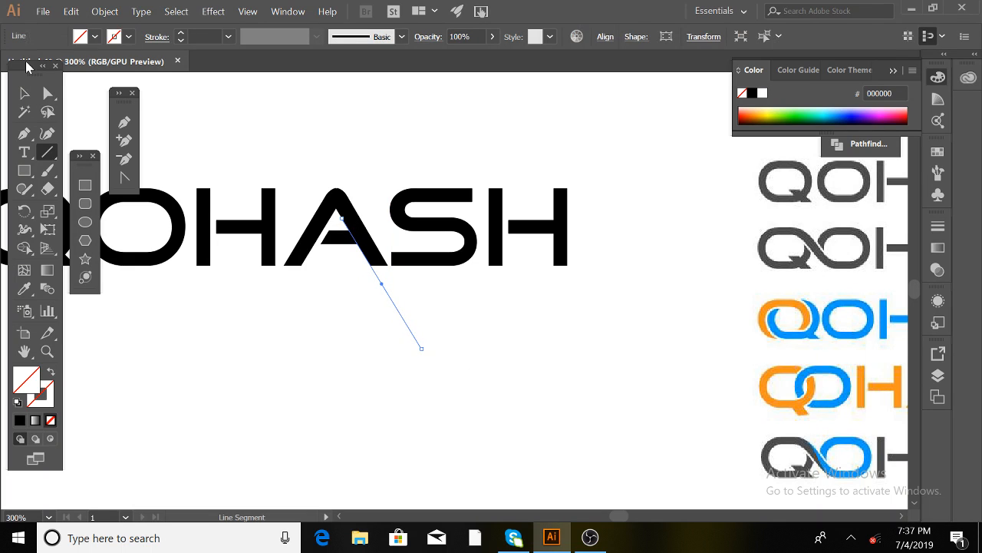
- Divide the letter A along the drawn line with the Pathfinder Divide operation
{"action": "left_click", "coordinate": [25, 94]}
{"action": "left_click_drag", "start_coordinate": [323, 165], "coordinate": [362, 279]}
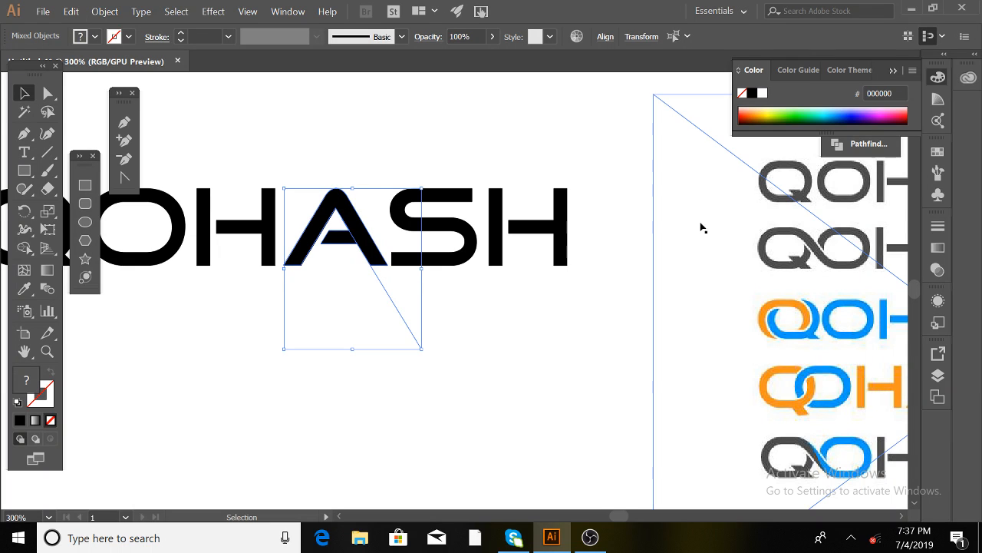
{"action": "left_click", "coordinate": [892, 70]}
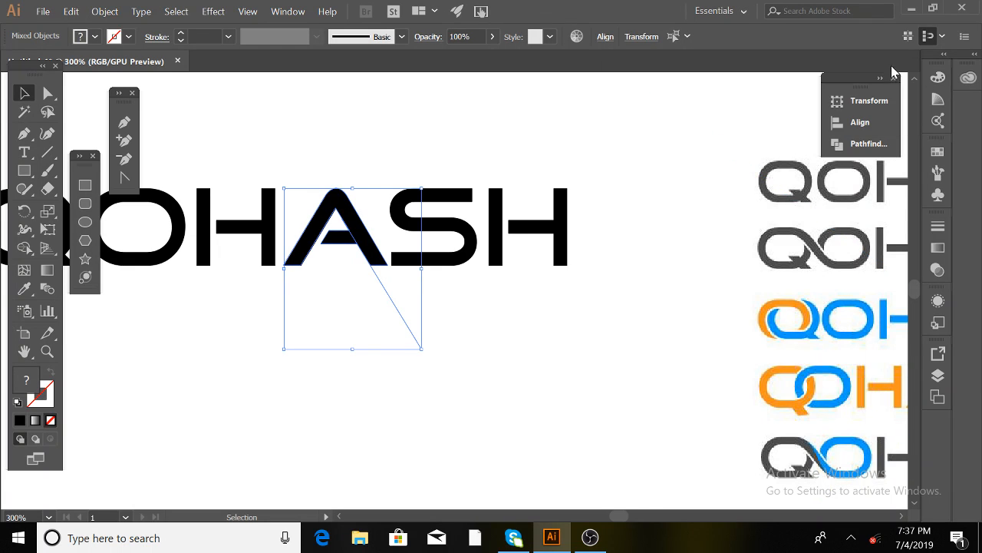
{"action": "left_click", "coordinate": [836, 145]}
{"action": "left_click", "coordinate": [658, 170]}
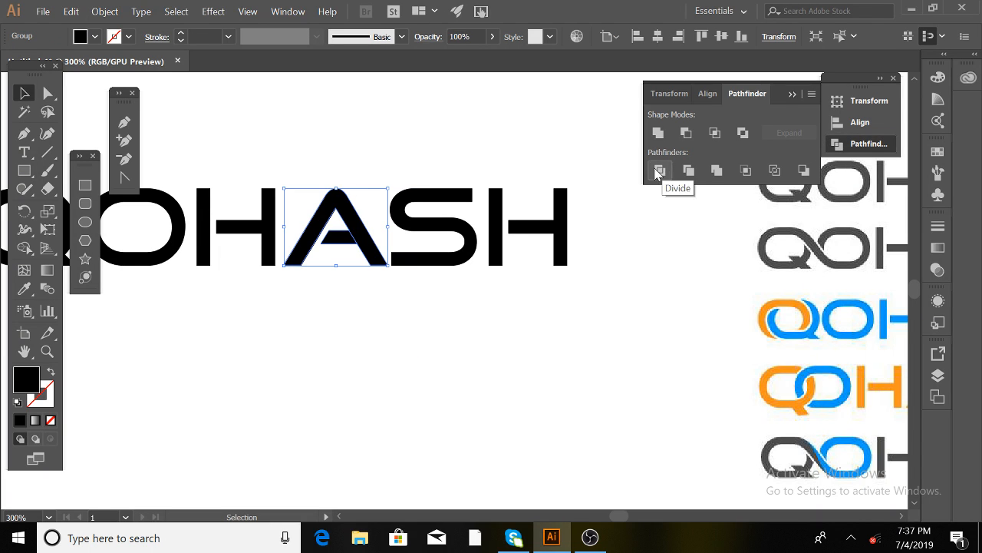
- Ungroup the divided A and delete its crossbar piece
{"action": "right_click", "coordinate": [327, 227]}
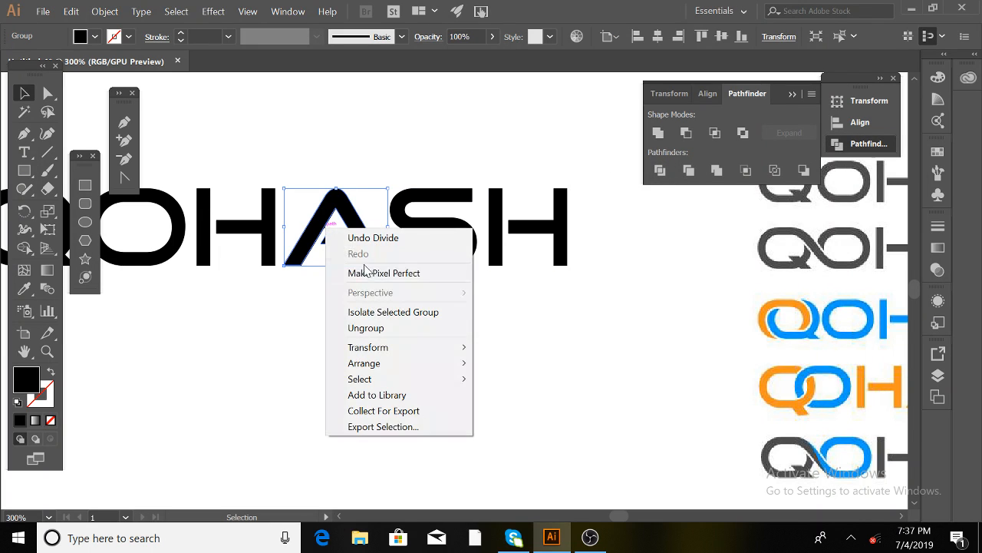
{"action": "left_click", "coordinate": [376, 328]}
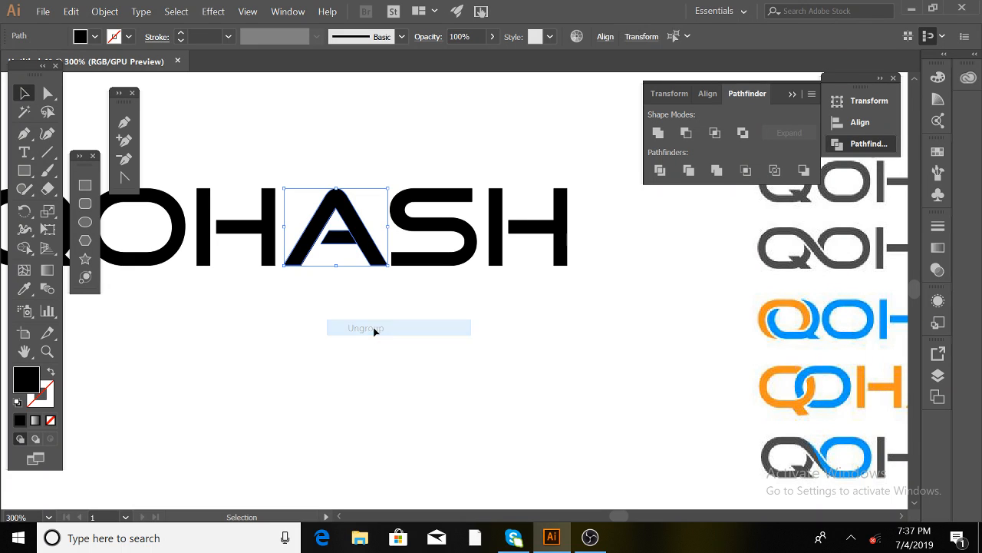
{"action": "left_click_drag", "start_coordinate": [344, 281], "coordinate": [330, 231]}
{"action": "key", "text": "Delete"}
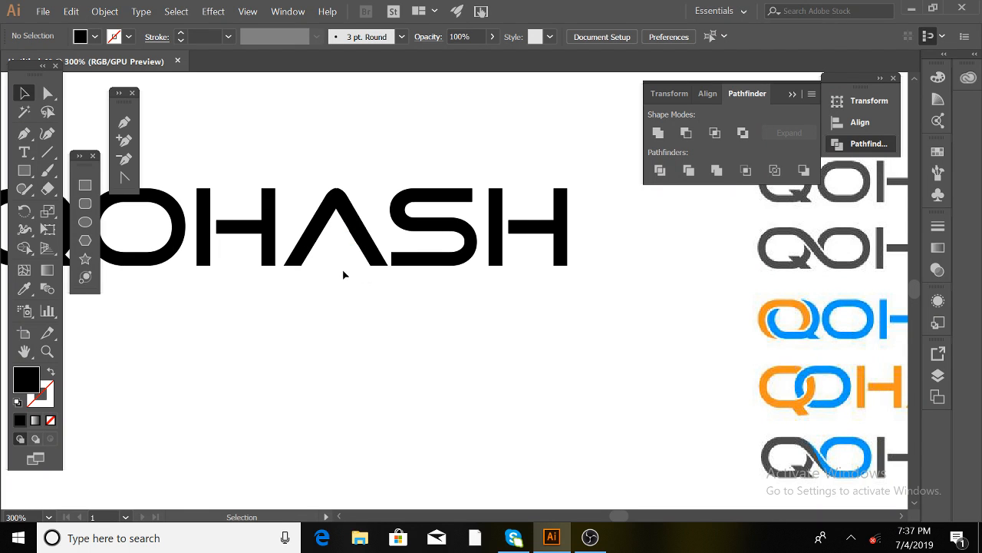
- Move the upper leftover anchor point on the A's right leg up along the inner edge to smooth the notch
{"action": "left_click", "coordinate": [47, 351]}
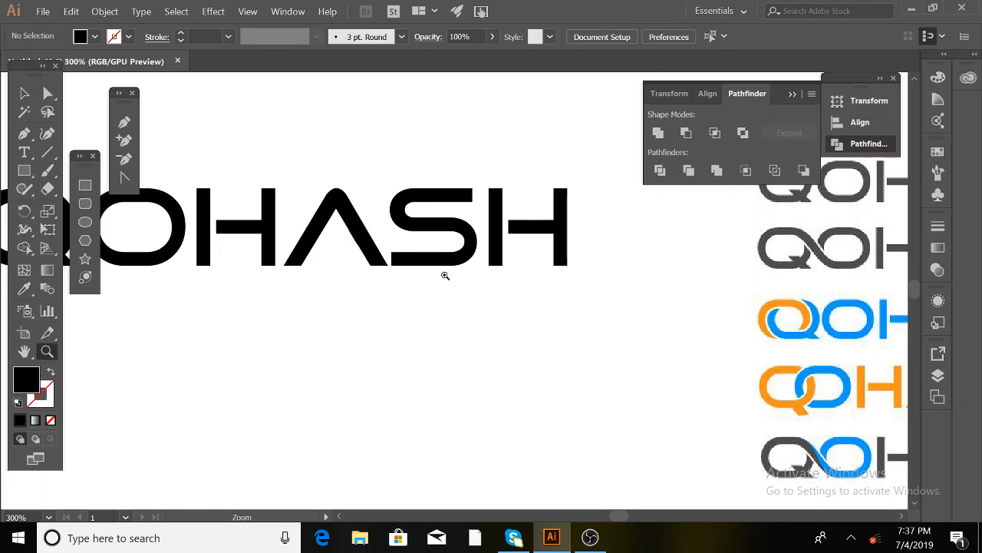
{"action": "left_click_drag", "start_coordinate": [362, 226], "coordinate": [607, 440]}
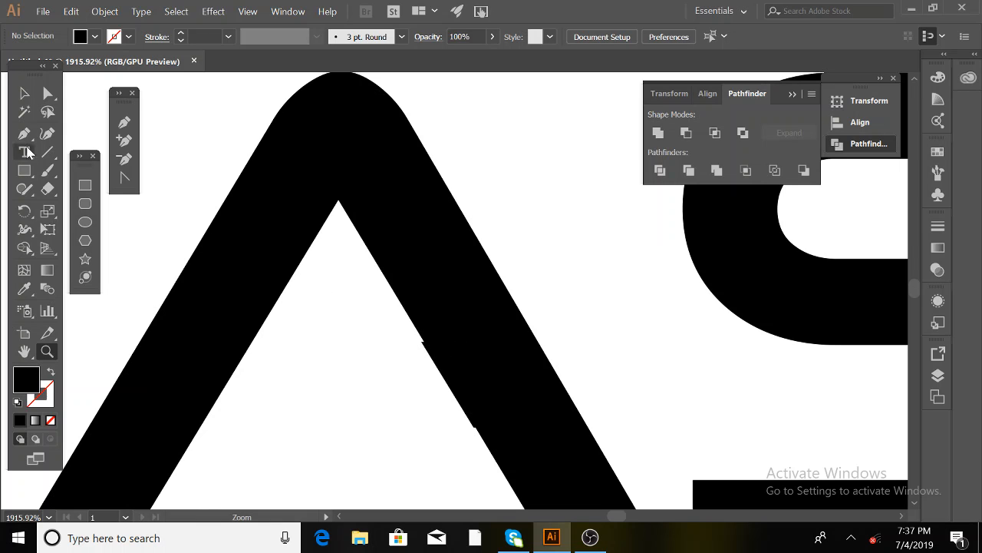
{"action": "left_click", "coordinate": [48, 94]}
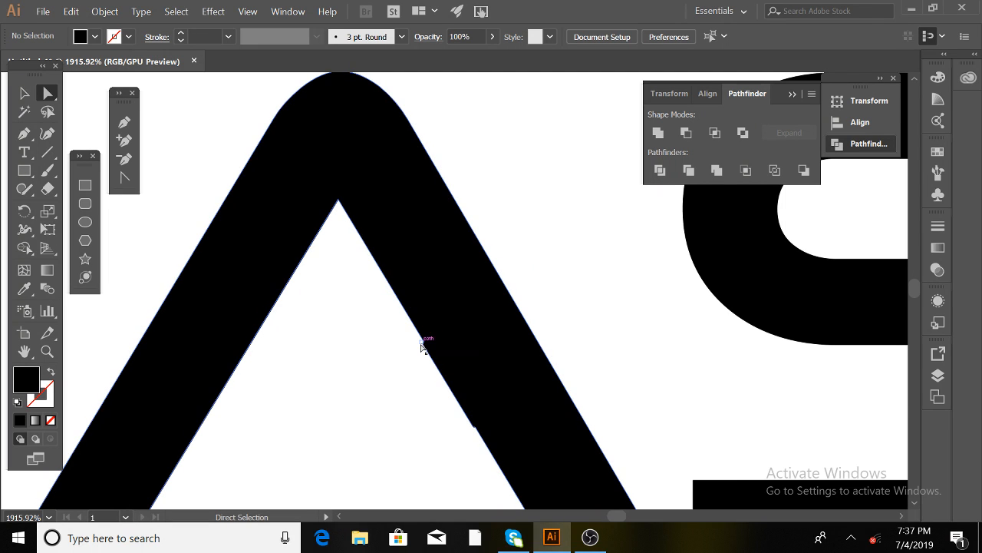
{"action": "left_click_drag", "start_coordinate": [421, 347], "coordinate": [382, 275]}
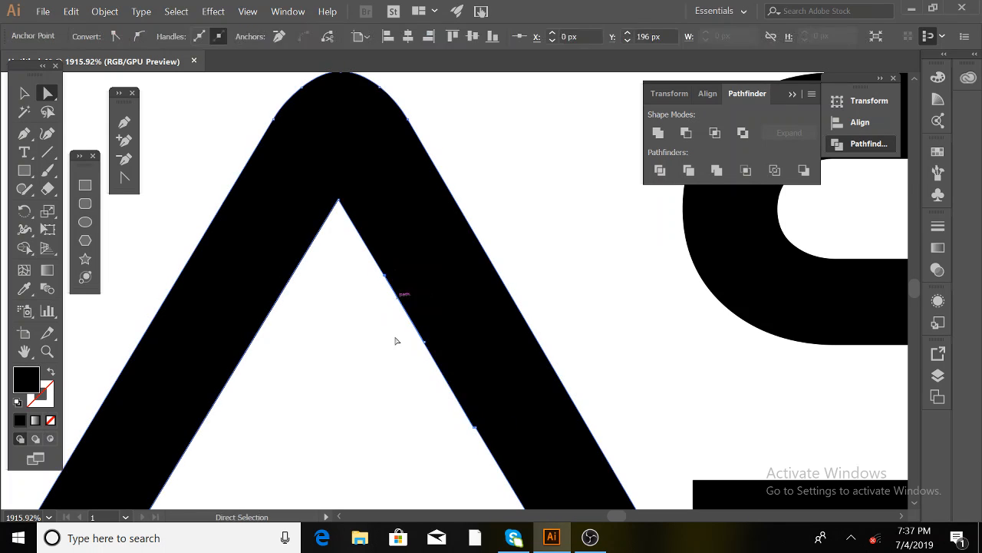
{"action": "left_click", "coordinate": [363, 359]}
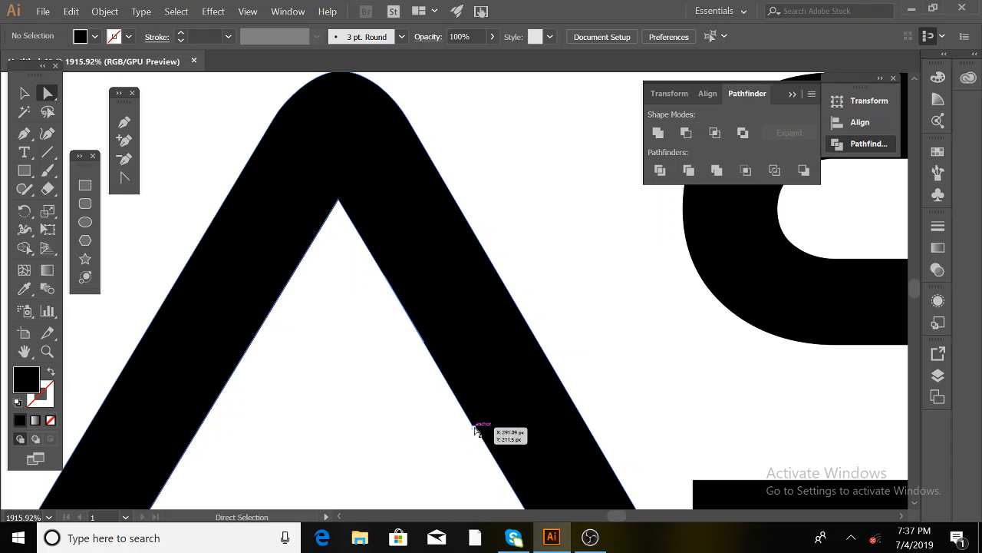
- Try to move the lower leftover anchor point down along the A's inner right edge, and undo the move
{"action": "left_click_drag", "start_coordinate": [478, 432], "coordinate": [524, 503]}
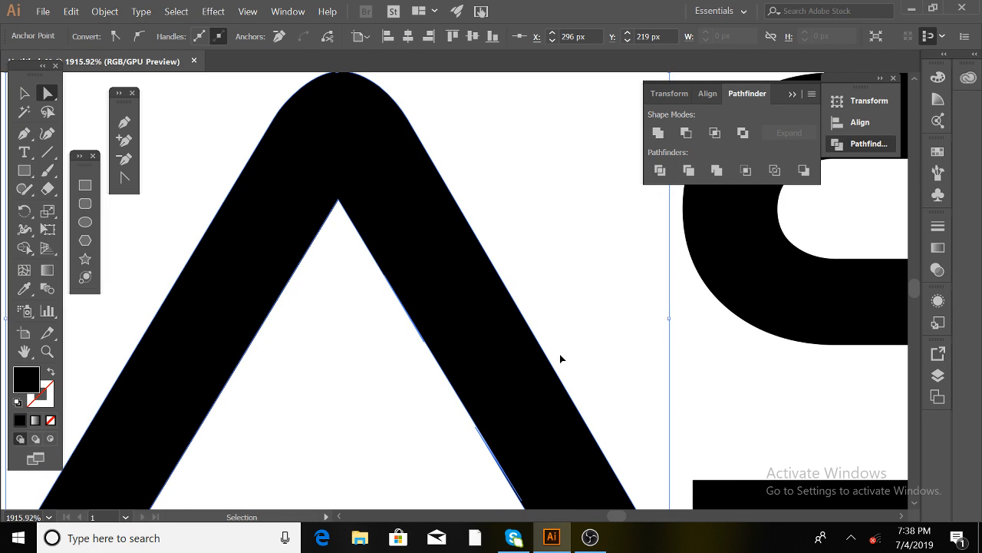
{"action": "key", "text": "ctrl+z"}
{"action": "scroll", "coordinate": [509, 370], "scroll_direction": "down", "scroll_amount": 3}
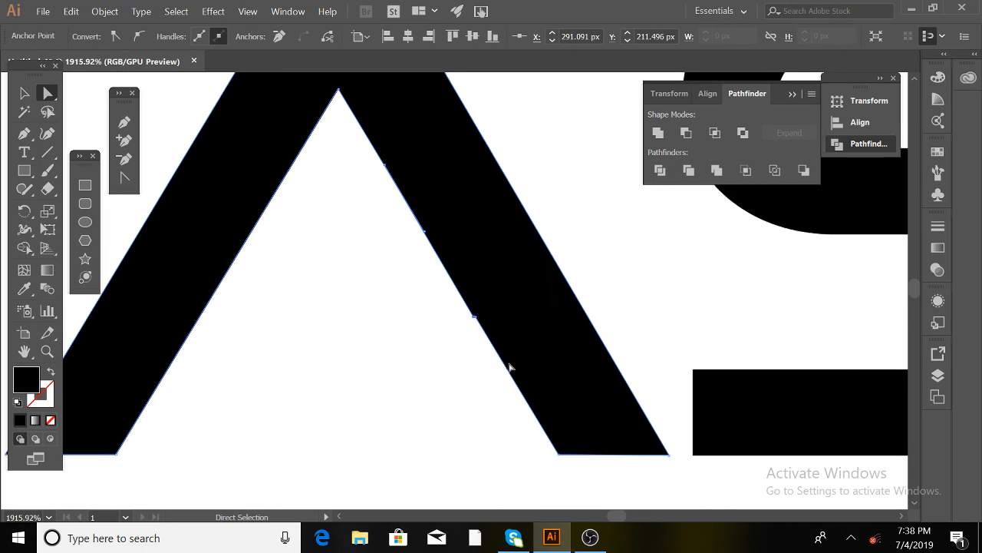
{"action": "left_click", "coordinate": [468, 321]}
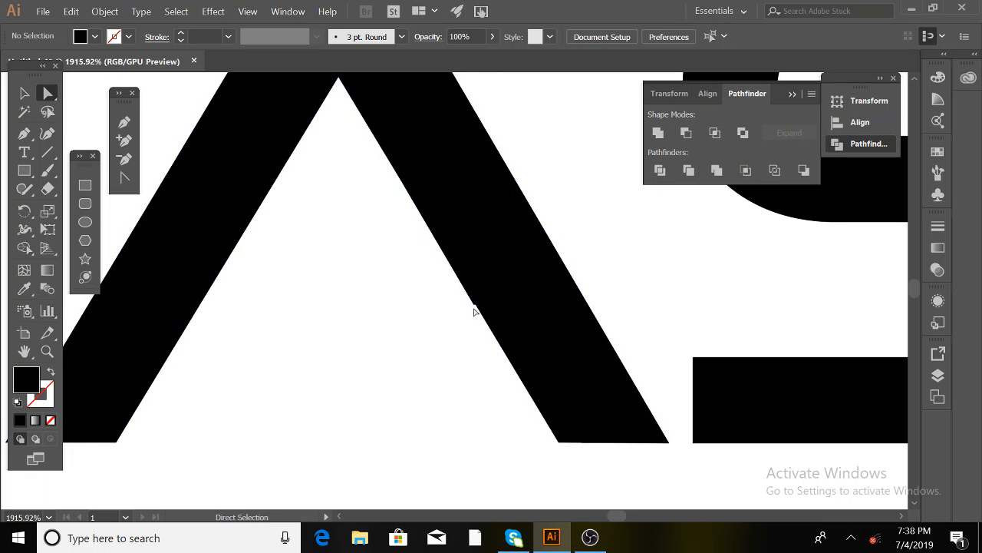
- Move the lower leftover anchor point on the A's right leg down to the leg's bottom inner corner
{"action": "left_click_drag", "start_coordinate": [477, 310], "coordinate": [568, 453]}
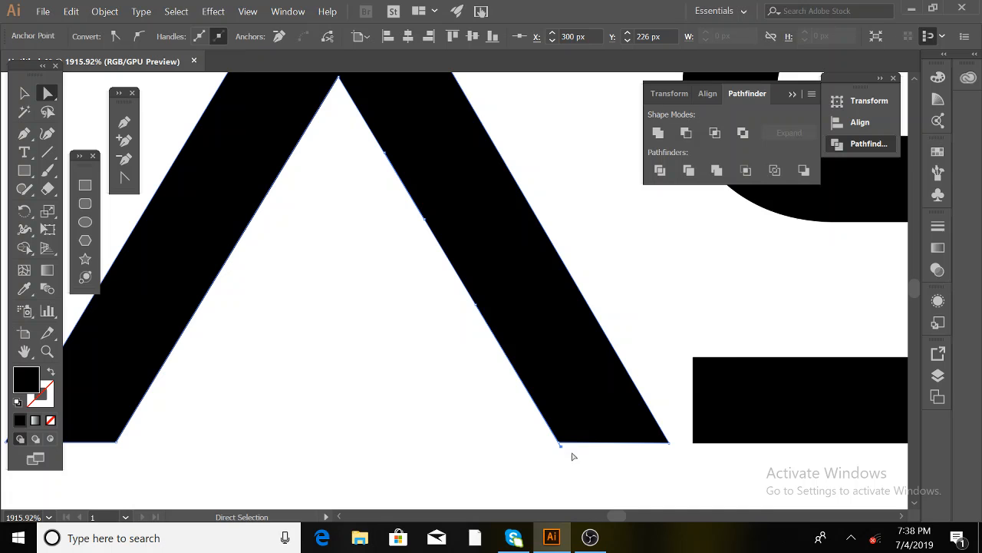
{"action": "left_click", "coordinate": [477, 418]}
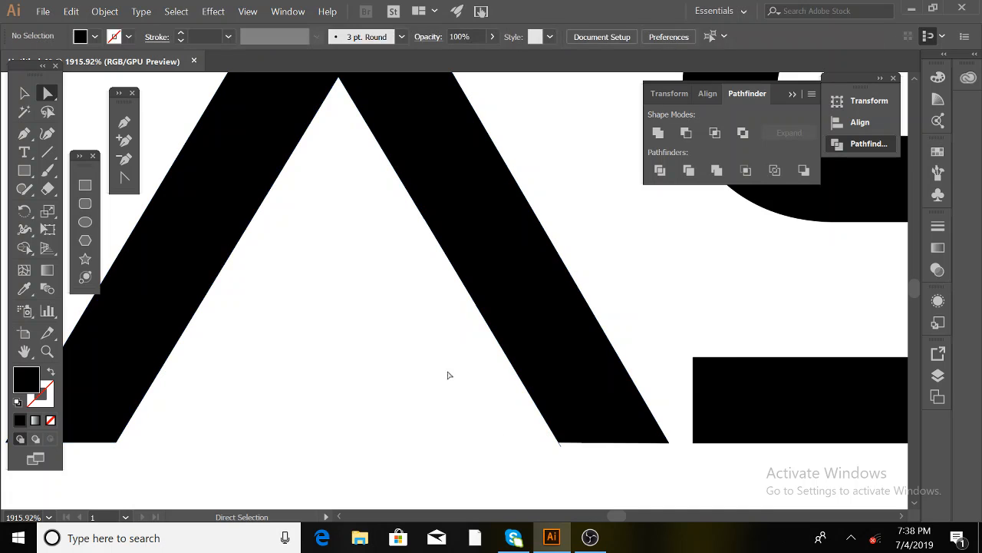
- Draw cutting lines from the A's bottom outer corner across the base of its right leg
{"action": "left_click", "coordinate": [48, 151]}
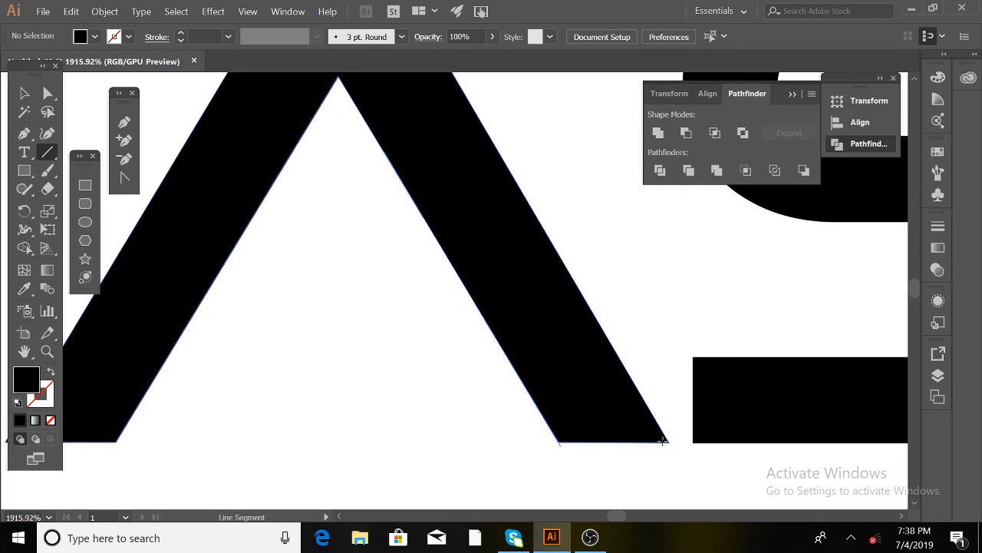
{"action": "mouse_move", "coordinate": [659, 436]}
{"action": "left_mouse_down"}
{"action": "mouse_move", "coordinate": [628, 454]}
{"action": "mouse_move", "coordinate": [425, 465]}
{"action": "mouse_move", "coordinate": [391, 436]}
{"action": "left_mouse_up"}
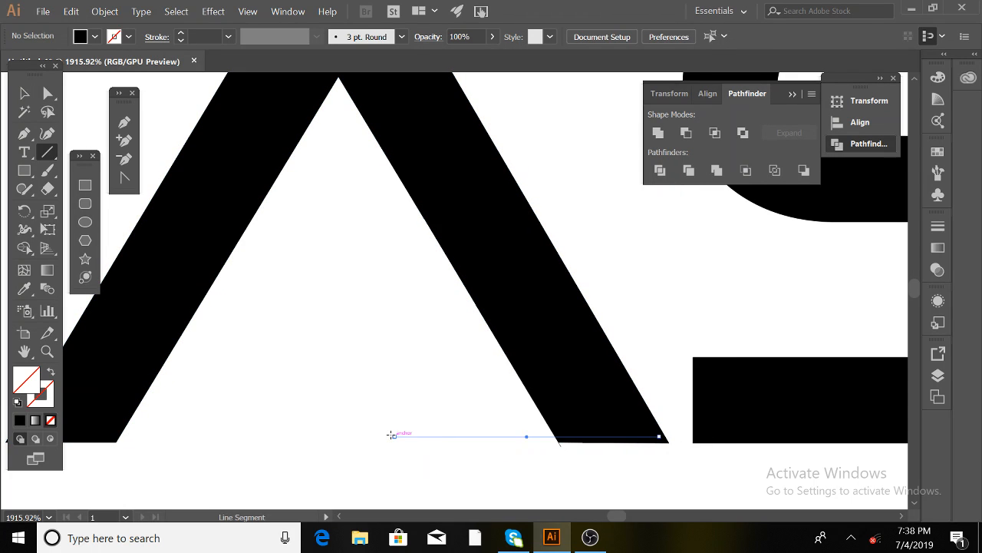
{"action": "left_click", "coordinate": [397, 432], "text": "ctrl"}
{"action": "key", "text": "ctrl+minus"}
{"action": "key", "text": "ctrl+minus"}
{"action": "key", "text": "ctrl+minus"}
{"action": "key", "text": "ctrl+minus"}
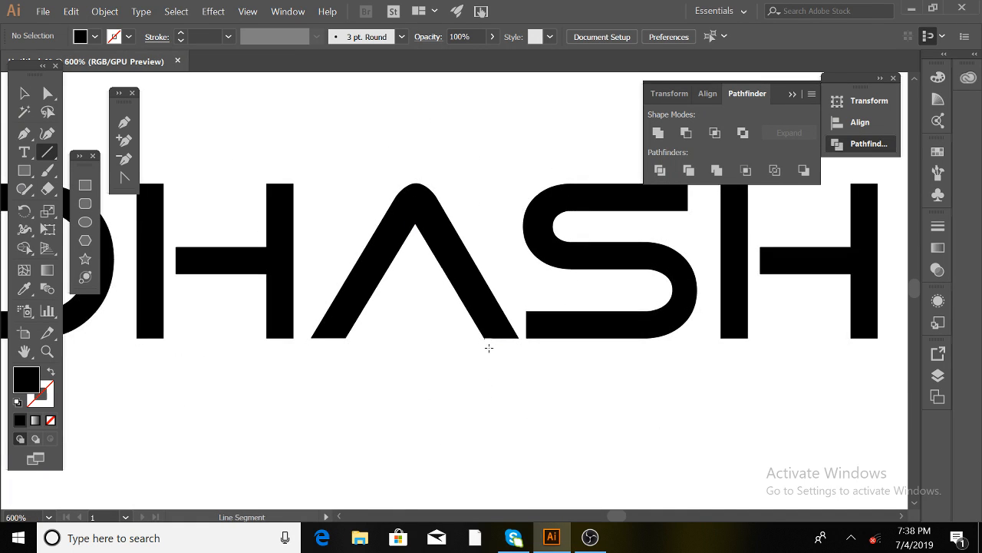
{"action": "left_click", "coordinate": [20, 90]}
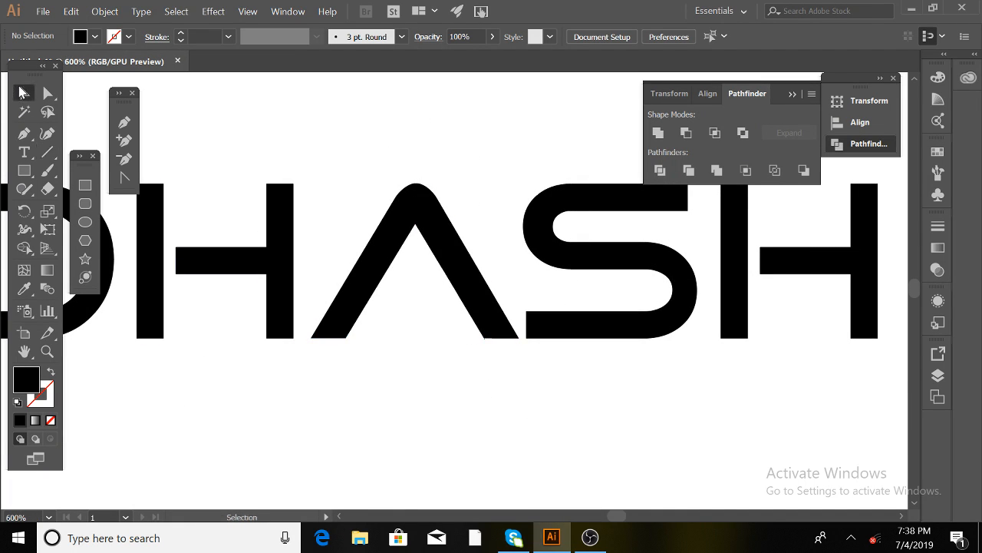
{"action": "left_click", "coordinate": [47, 151]}
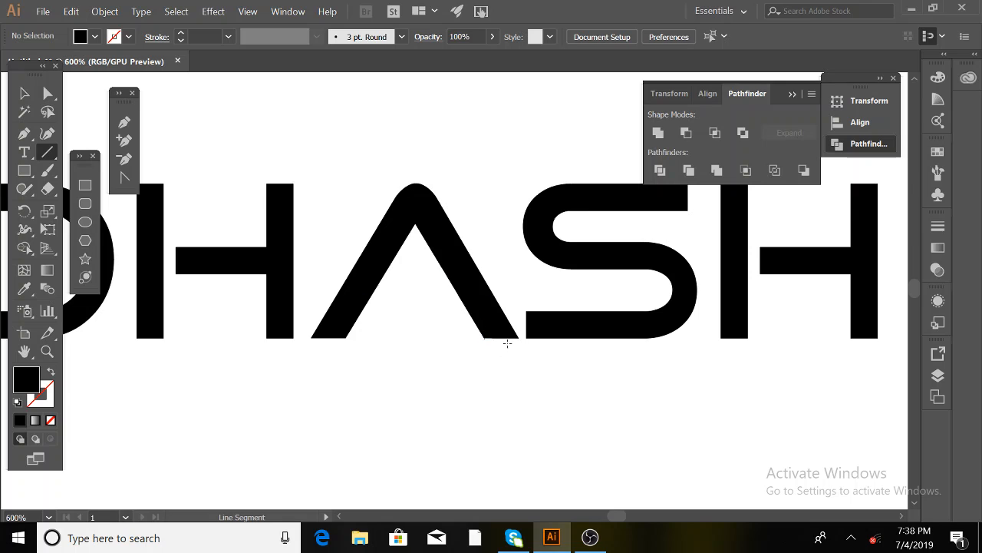
{"action": "left_click_drag", "start_coordinate": [513, 337], "coordinate": [399, 344]}
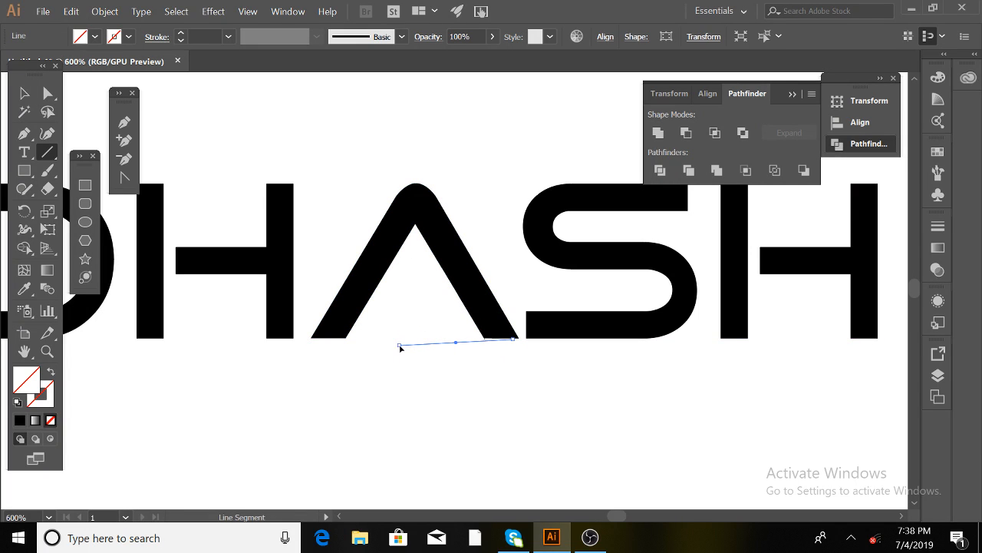
- Undo the recent edits back to the state before the A was divided, with its crossbar and diagonal line restored
{"action": "key", "text": "ctrl+z"}
{"action": "key", "text": "ctrl+z"}
{"action": "key", "text": "ctrl+z"}
{"action": "key", "text": "ctrl+z"}
{"action": "key", "text": "ctrl+z"}
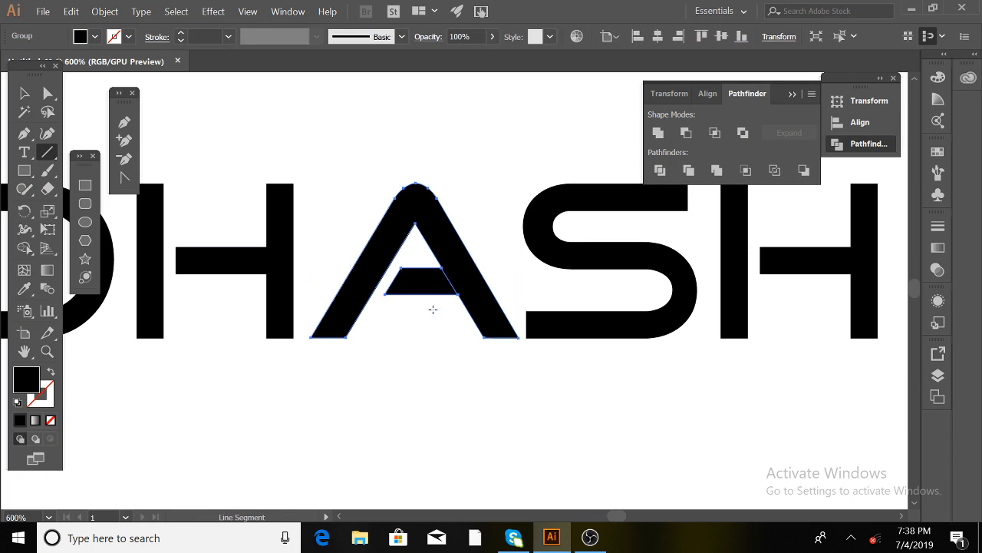
{"action": "key", "text": "ctrl+z"}
- Delete the diagonal cutting line running along the inner edge of the A's right leg
{"action": "left_click", "coordinate": [22, 93]}
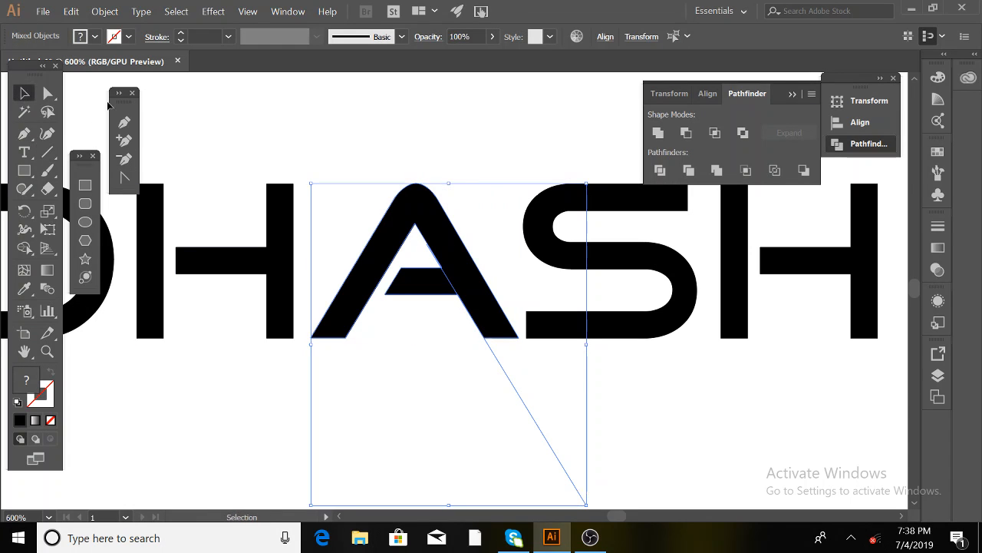
{"action": "left_click_drag", "start_coordinate": [600, 413], "coordinate": [504, 456]}
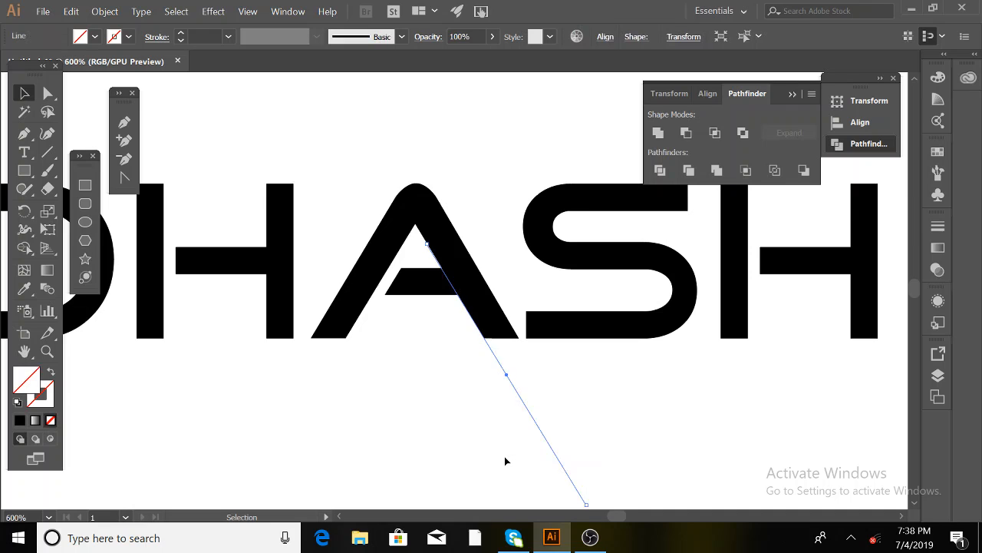
{"action": "key", "text": "Delete"}
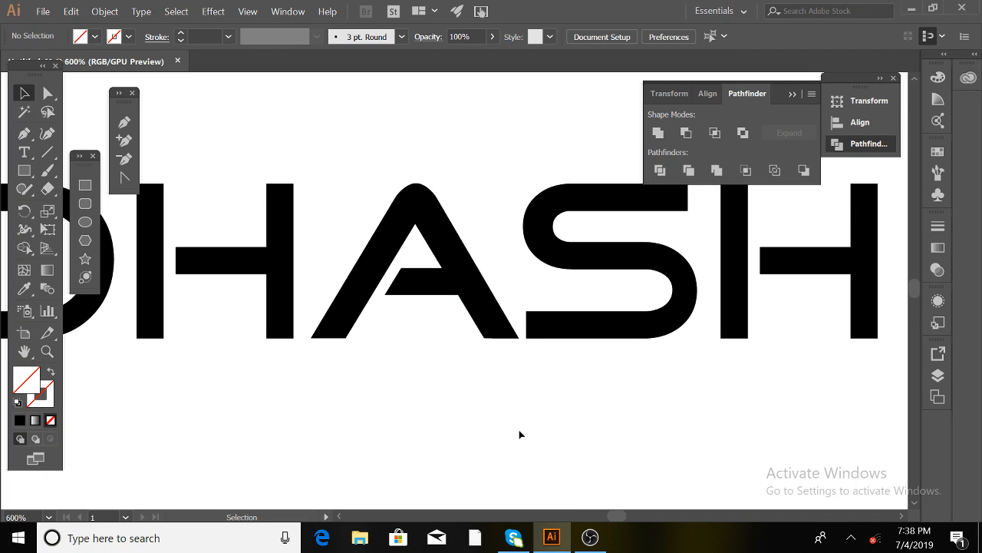
- Move the crossbar's upper inner anchor point down along the A's right leg to below the baseline
{"action": "left_click", "coordinate": [48, 93]}
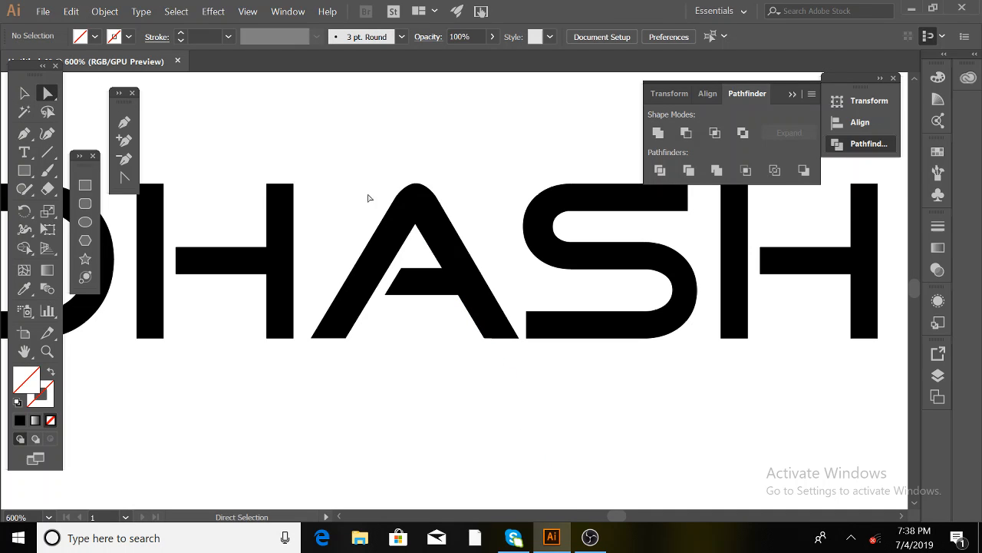
{"action": "left_click", "coordinate": [444, 274]}
{"action": "left_click_drag", "start_coordinate": [444, 274], "coordinate": [518, 395]}
{"action": "left_click_drag", "start_coordinate": [518, 396], "coordinate": [518, 395]}
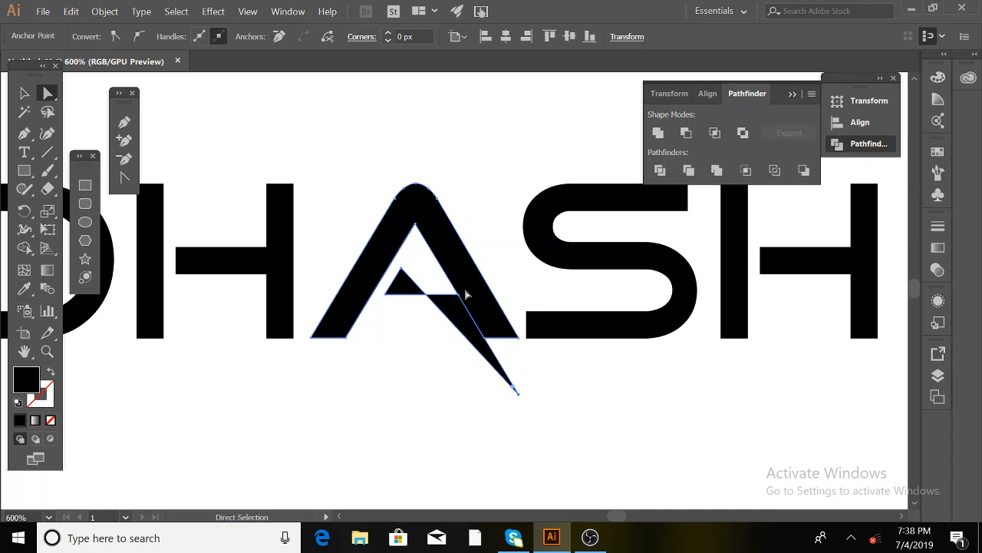
- Divide the reshaped A with the Pathfinder Divide operation and ungroup the resulting pieces
{"action": "key", "text": "v"}
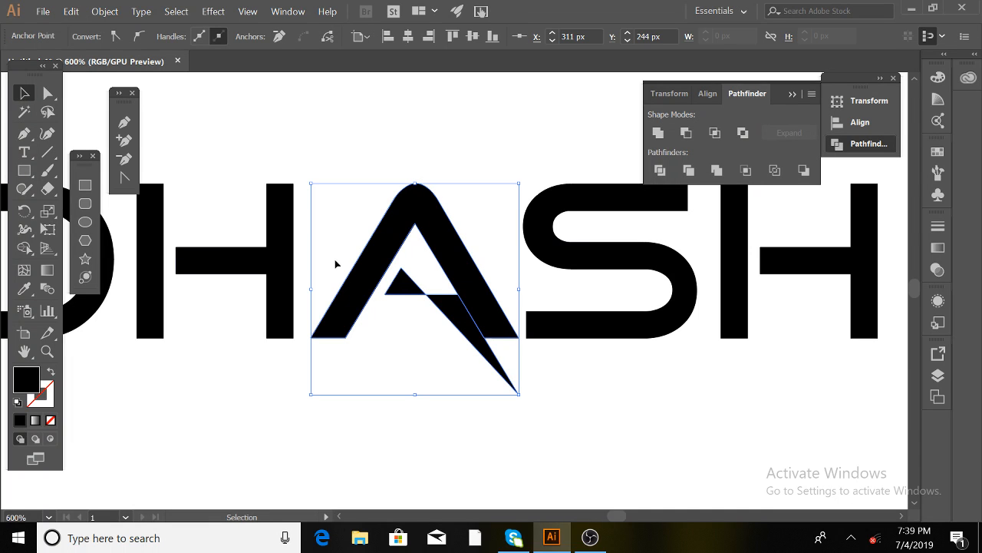
{"action": "left_click_drag", "start_coordinate": [388, 459], "coordinate": [483, 284]}
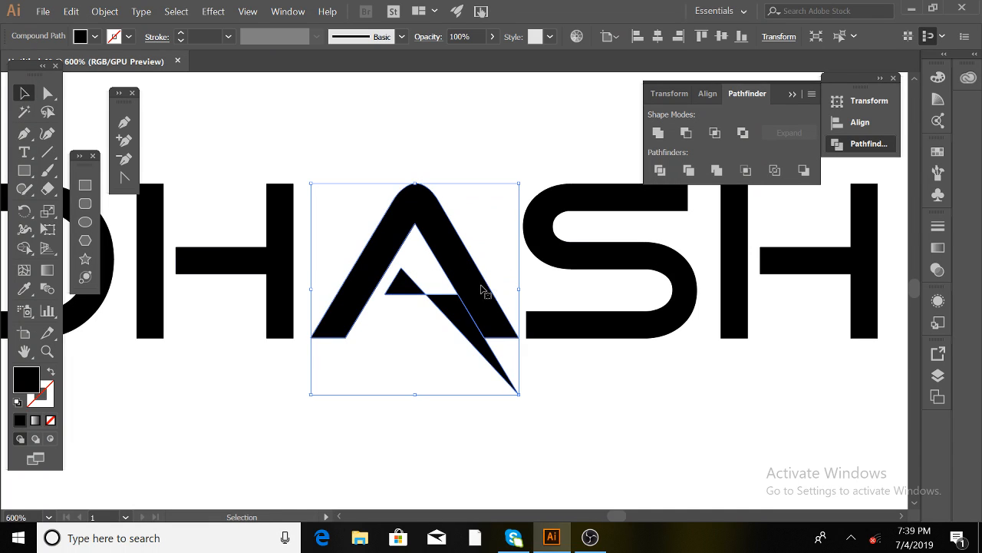
{"action": "left_click", "coordinate": [660, 169]}
{"action": "right_click", "coordinate": [395, 285]}
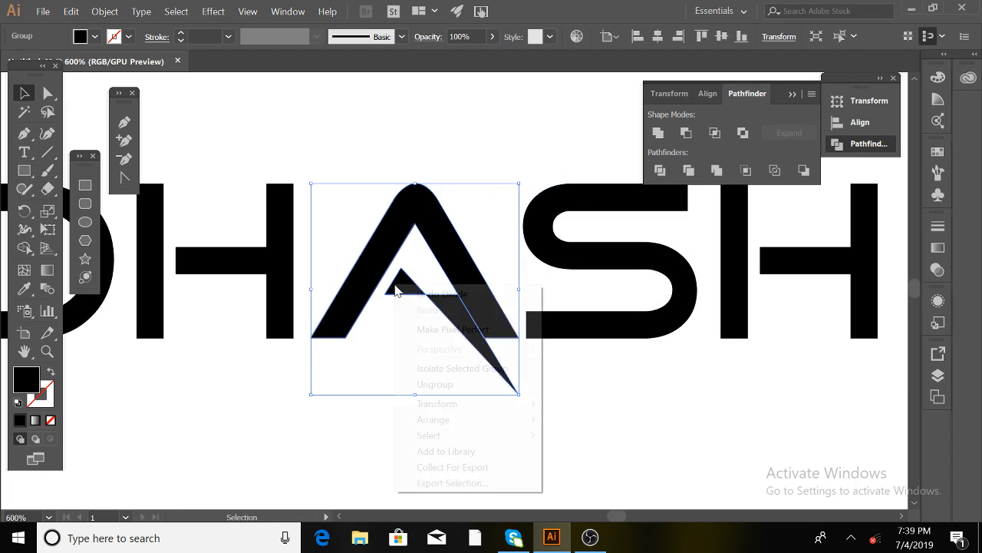
{"action": "left_click", "coordinate": [436, 384]}
{"action": "left_click", "coordinate": [394, 320]}
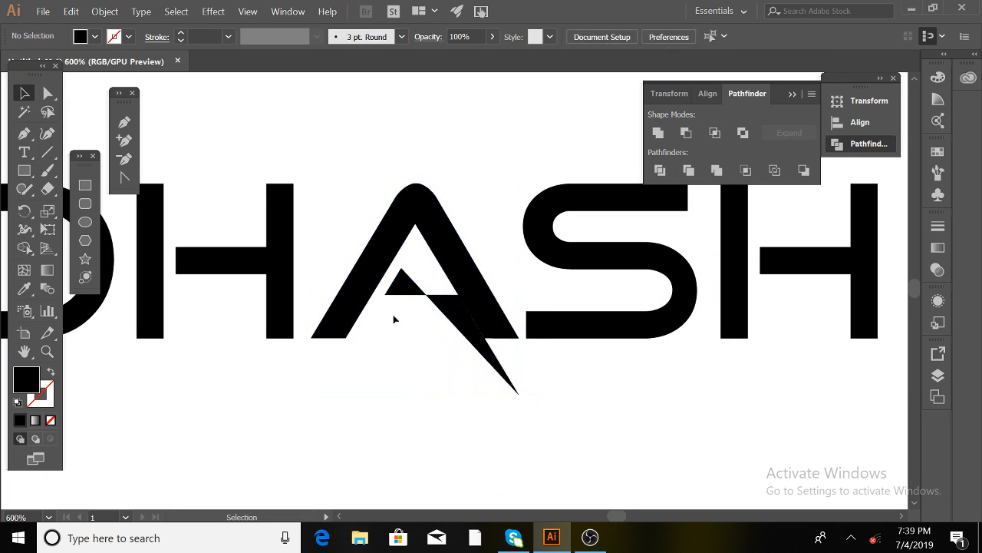
- Delete the distorted crossbar piece from the A and inspect the right leg's inner edge up close
{"action": "left_click", "coordinate": [437, 293]}
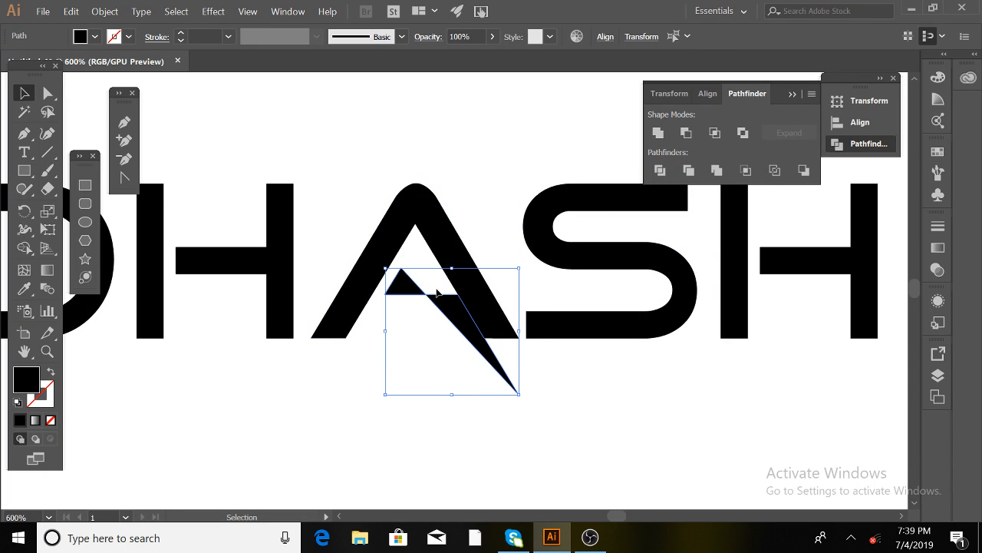
{"action": "key", "text": "Delete"}
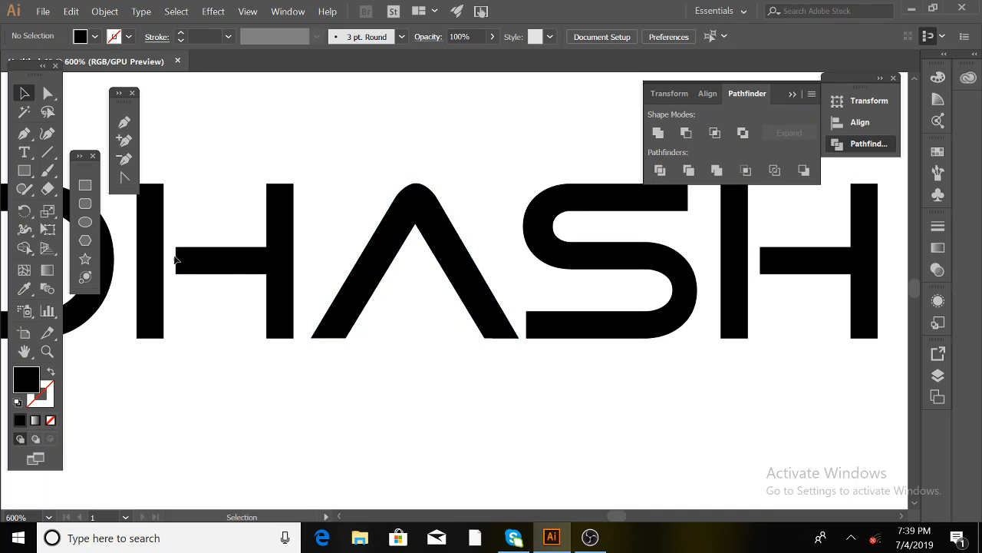
{"action": "left_click", "coordinate": [47, 351]}
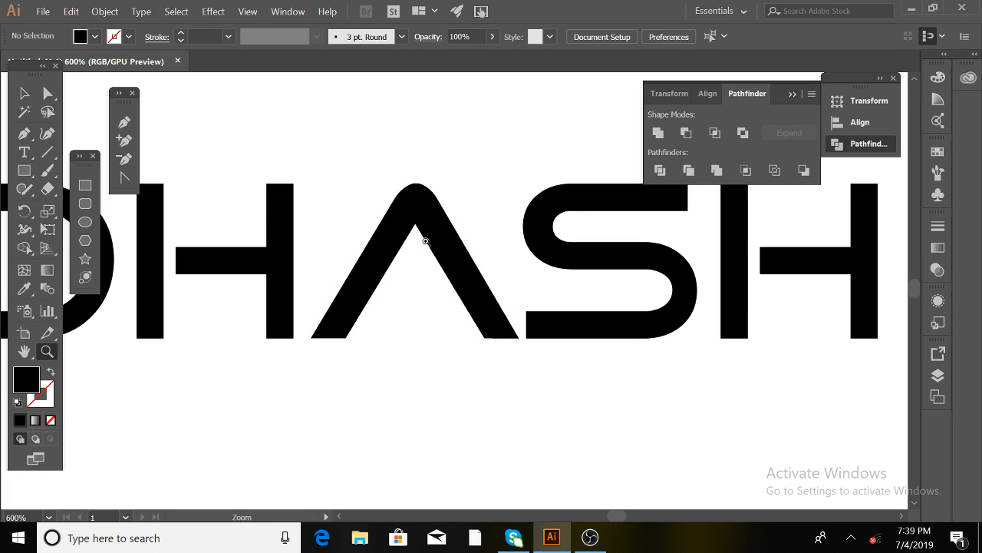
{"action": "left_click_drag", "start_coordinate": [425, 241], "coordinate": [545, 434]}
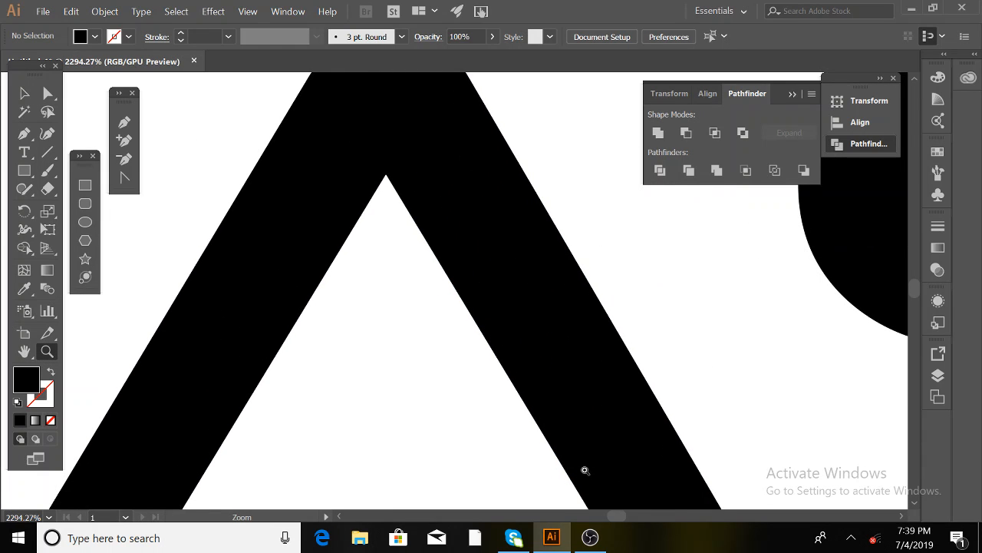
{"action": "key", "text": "ctrl+0"}
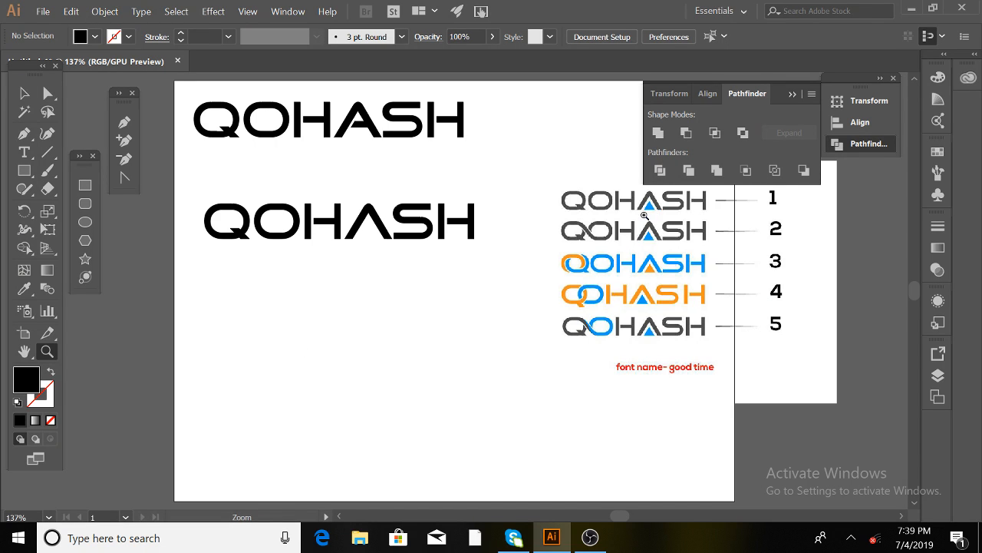
- Draw a closed black triangle with the Pen tool between the A's two inner feet and its inner apex
{"action": "left_click", "coordinate": [24, 92]}
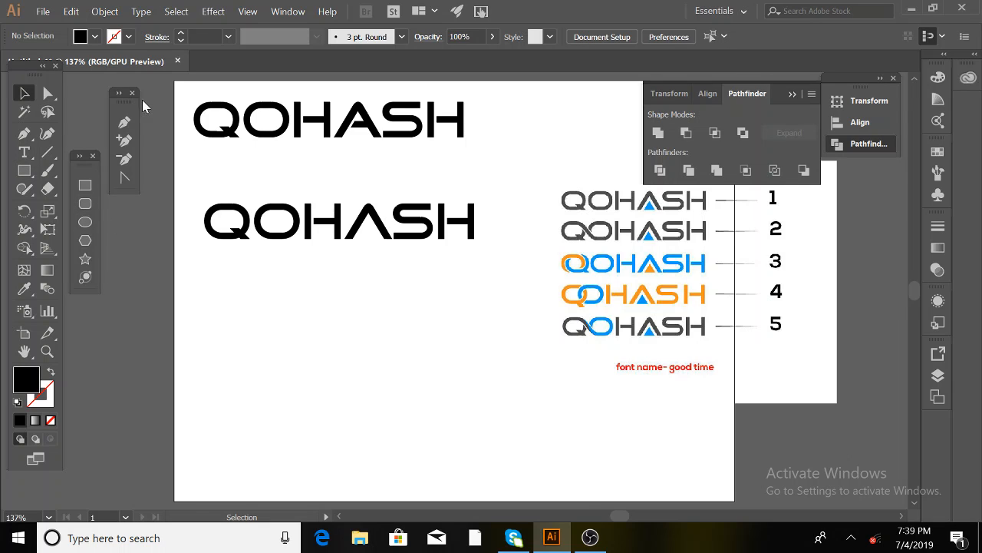
{"action": "left_click", "coordinate": [124, 124]}
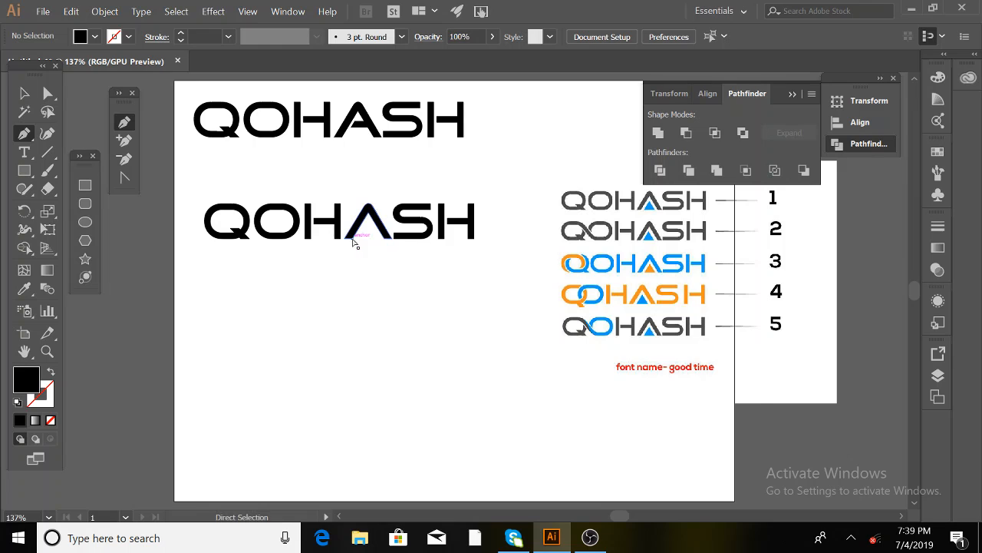
{"action": "key", "text": "ctrl+equal"}
{"action": "key", "text": "ctrl+equal"}
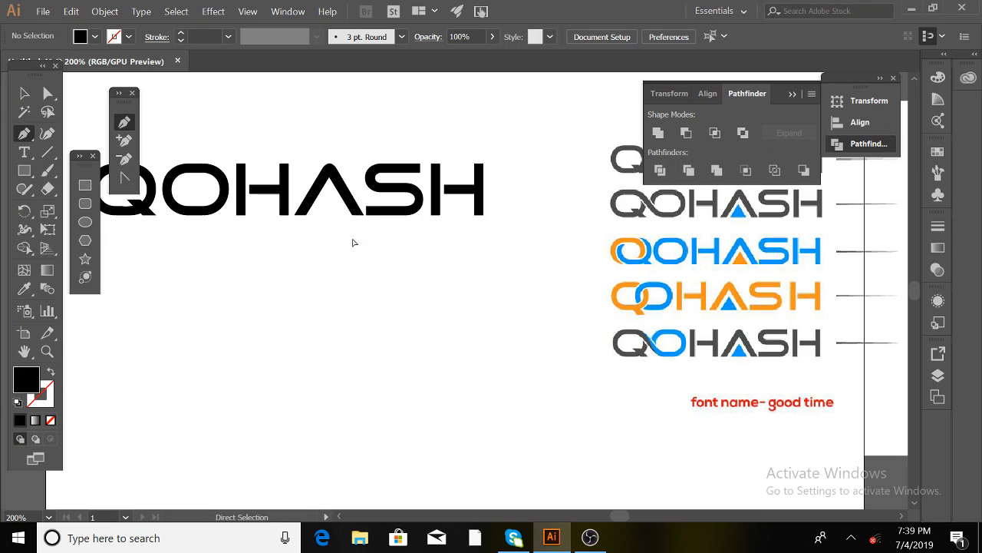
{"action": "left_click", "coordinate": [306, 216]}
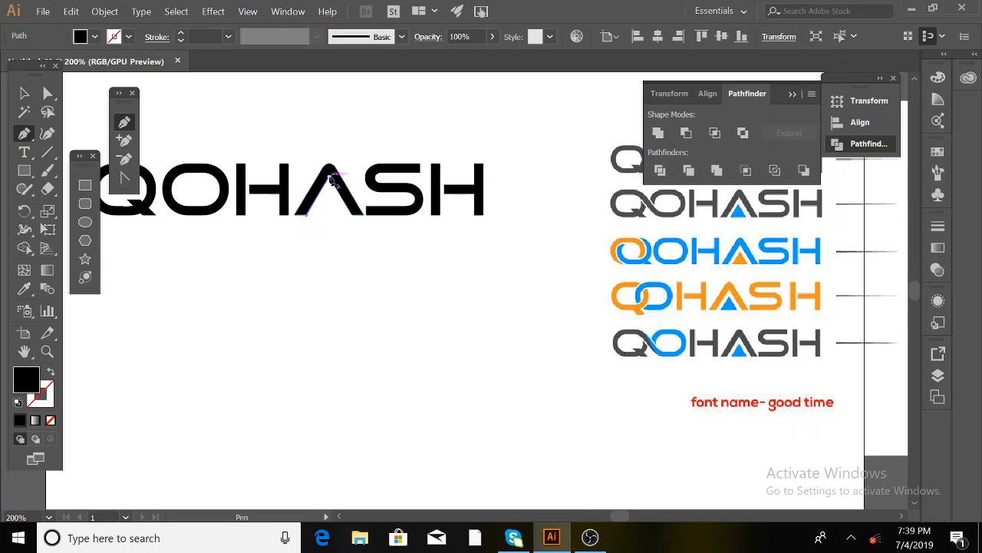
{"action": "left_click", "coordinate": [330, 179]}
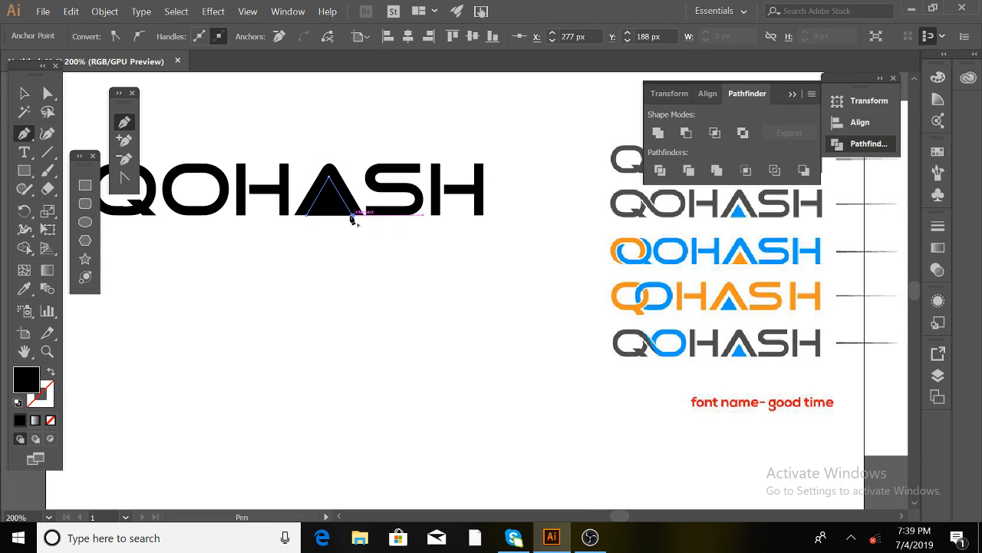
{"action": "left_click", "coordinate": [351, 216]}
{"action": "left_click", "coordinate": [306, 216]}
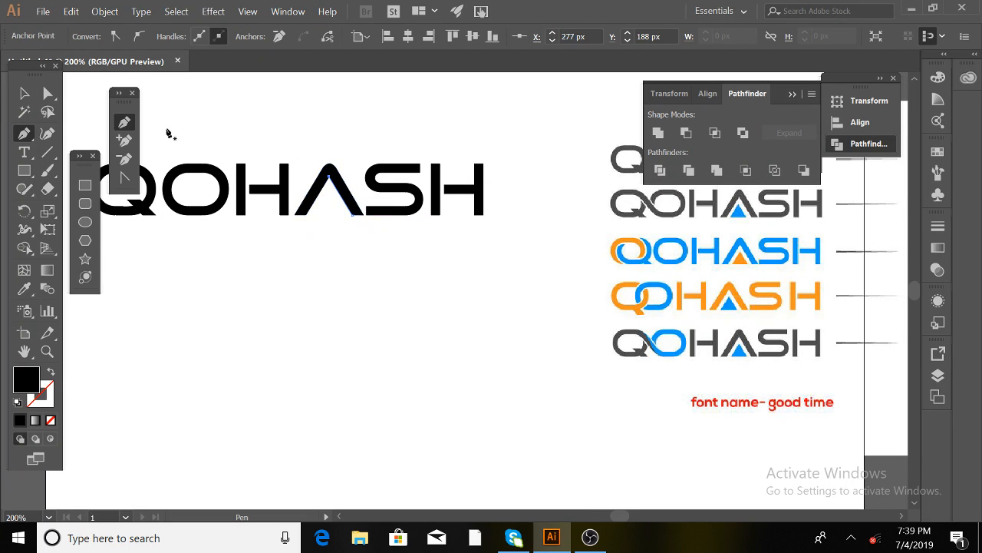
{"action": "key", "text": "ctrl+shift+z"}
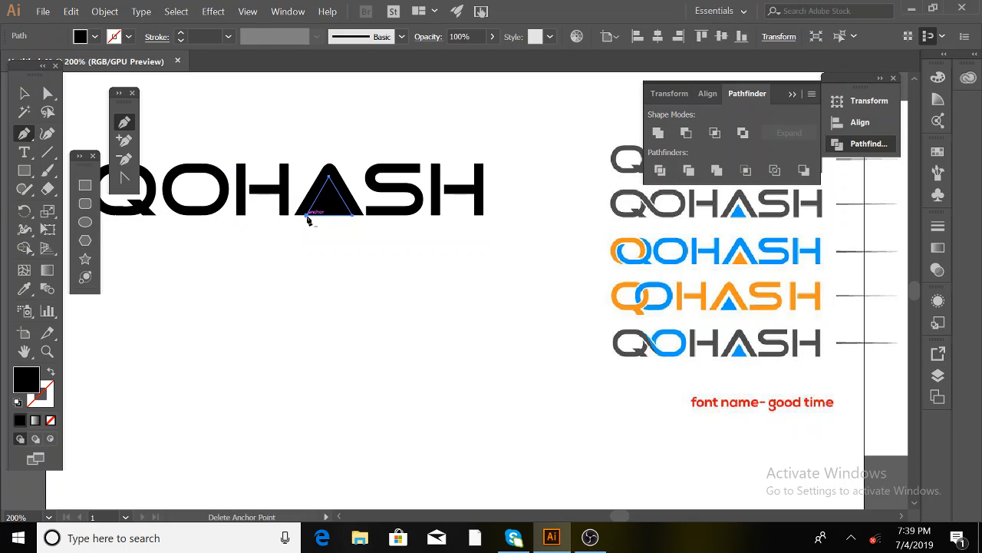
- Nudge the triangle straight down to leave an even gap beneath the A's inner edges
{"action": "left_click", "coordinate": [23, 93]}
{"action": "left_click", "coordinate": [346, 262]}
{"action": "left_click", "coordinate": [338, 215]}
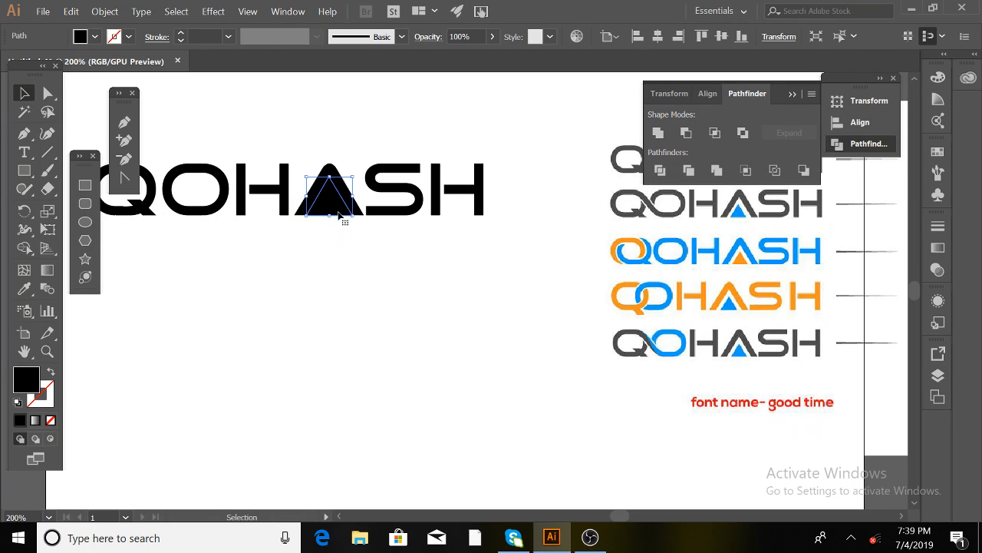
{"action": "key", "text": "Down"}
{"action": "key", "text": "Down"}
{"action": "key", "text": "Down"}
{"action": "key", "text": "Down"}
{"action": "key", "text": "Down"}
{"action": "key", "text": "Down"}
{"action": "key", "text": "Down"}
{"action": "key", "text": "Down"}
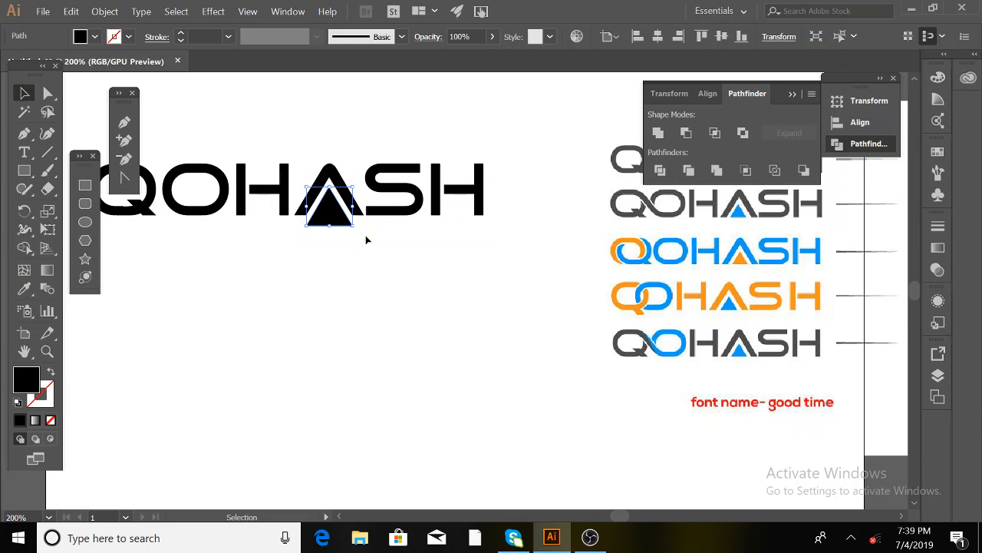
{"action": "left_click", "coordinate": [377, 251]}
- Draw a rectangle over the part of the triangle below the baseline and subtract it with Pathfinder Minus Front
{"action": "left_click", "coordinate": [24, 171]}
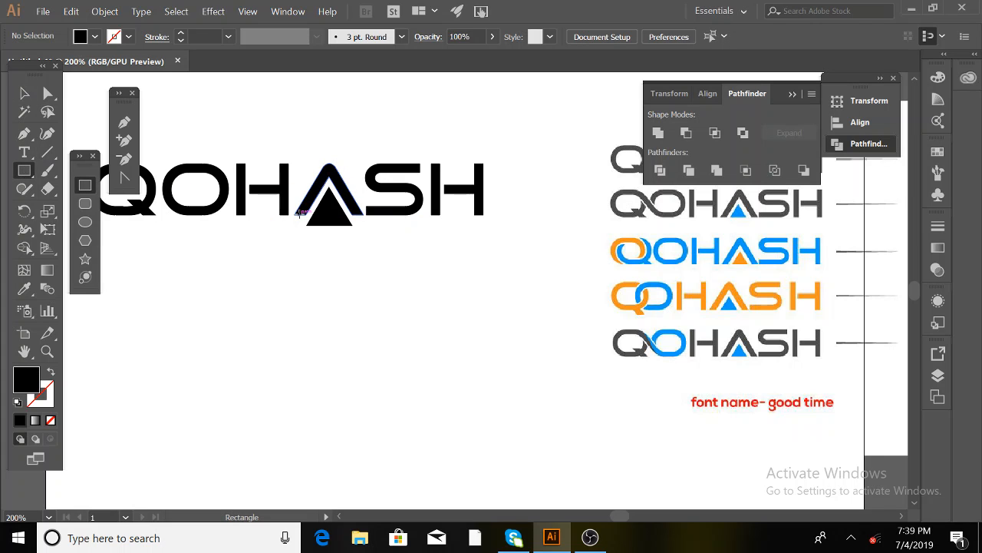
{"action": "left_click_drag", "start_coordinate": [300, 215], "coordinate": [361, 270]}
{"action": "left_click", "coordinate": [24, 93]}
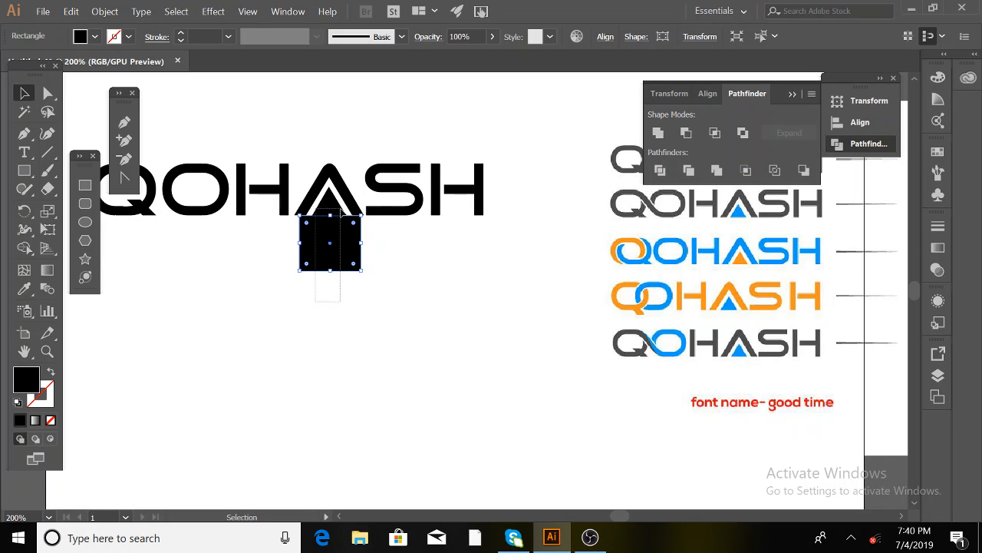
{"action": "left_click", "coordinate": [330, 204], "text": "shift"}
{"action": "left_click", "coordinate": [680, 134]}
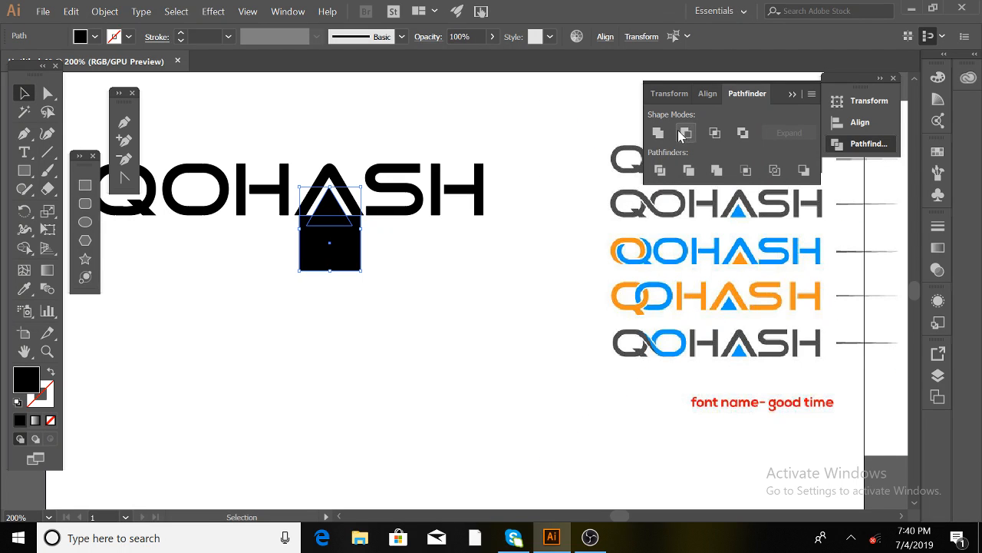
- Subtract the rectangle from the triangle with Pathfinder Minus Front and deselect the result
{"action": "left_click", "coordinate": [686, 137]}
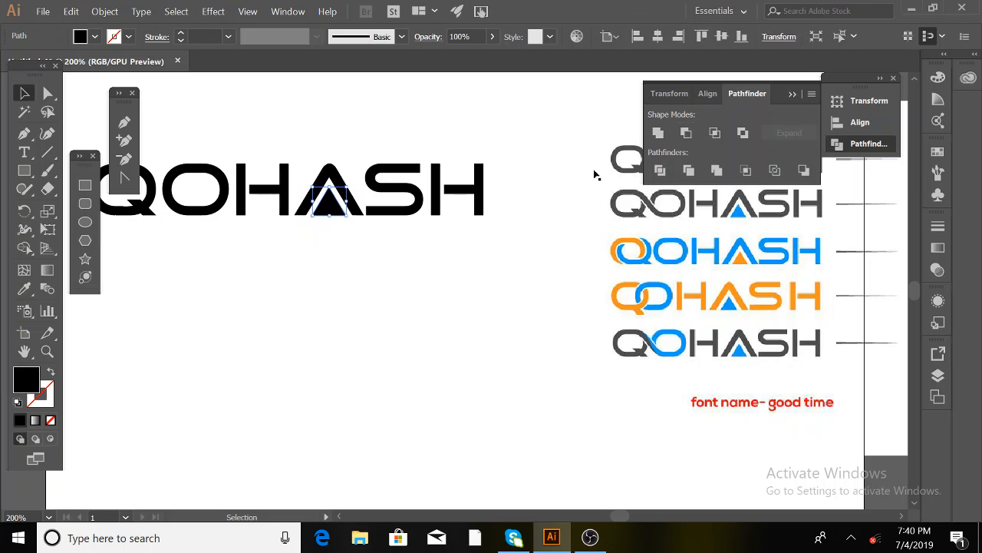
{"action": "left_click", "coordinate": [313, 241]}
{"action": "key", "text": "a"}
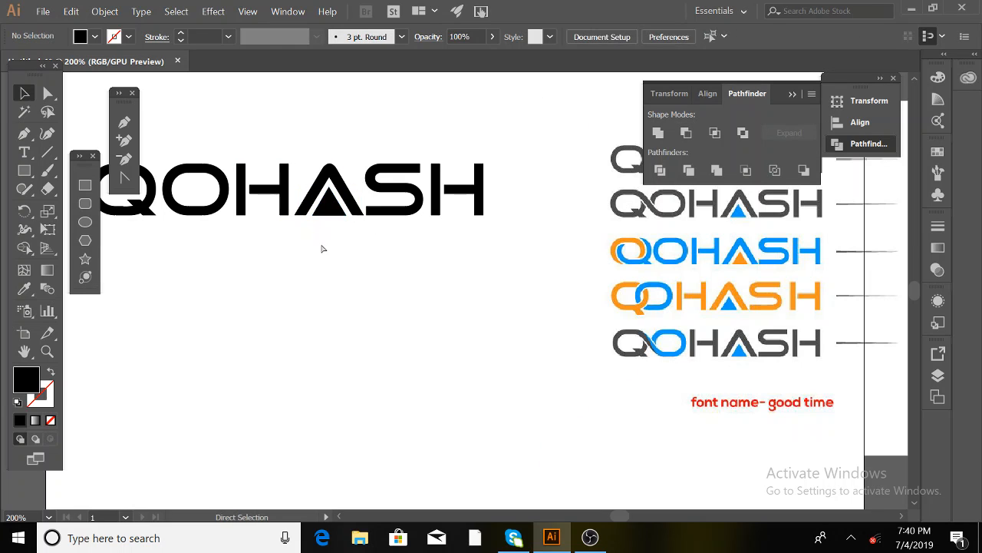
- Undo the rectangle subtraction, the rectangle itself and the triangle's downward nudges
{"action": "key", "text": "ctrl+z"}
{"action": "key", "text": "ctrl+z"}
{"action": "key", "text": "ctrl+z"}
{"action": "key", "text": "ctrl+z"}
{"action": "key", "text": "ctrl+z"}
{"action": "key", "text": "ctrl+z"}
{"action": "key", "text": "ctrl+z"}
{"action": "key", "text": "ctrl+z"}
{"action": "key", "text": "ctrl+z"}
{"action": "key", "text": "ctrl+z"}
{"action": "key", "text": "ctrl+z"}
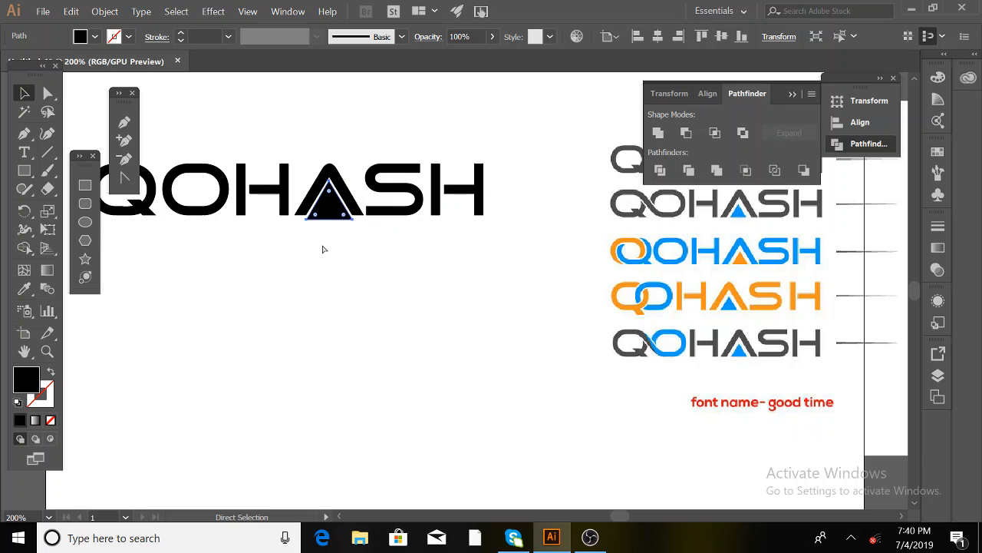
{"action": "key", "text": "ctrl+z"}
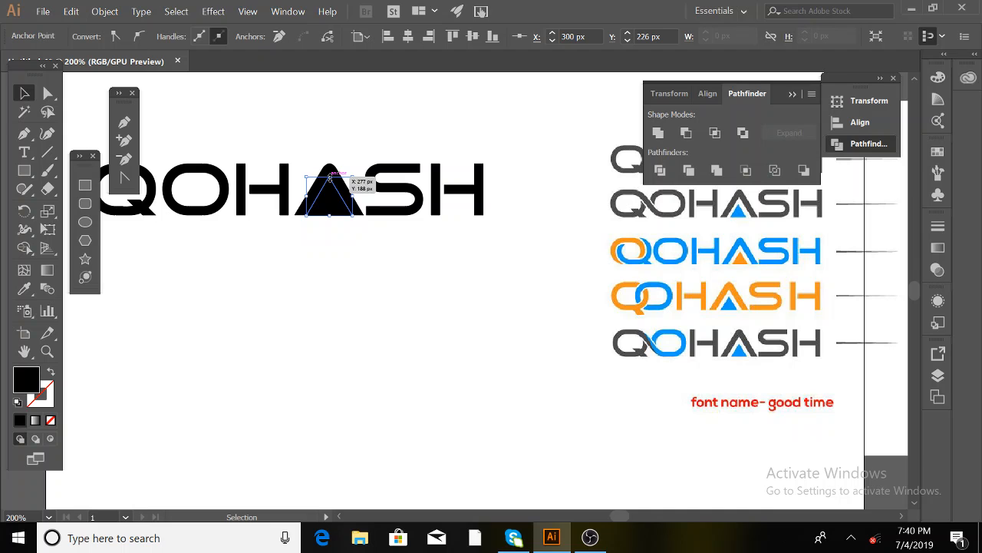
- Scale the triangle down proportionally toward the baseline to leave a gap inside the A, and fill it with blue
{"action": "left_click_drag", "start_coordinate": [329, 176], "coordinate": [328, 188]}
{"action": "left_click", "coordinate": [329, 264]}
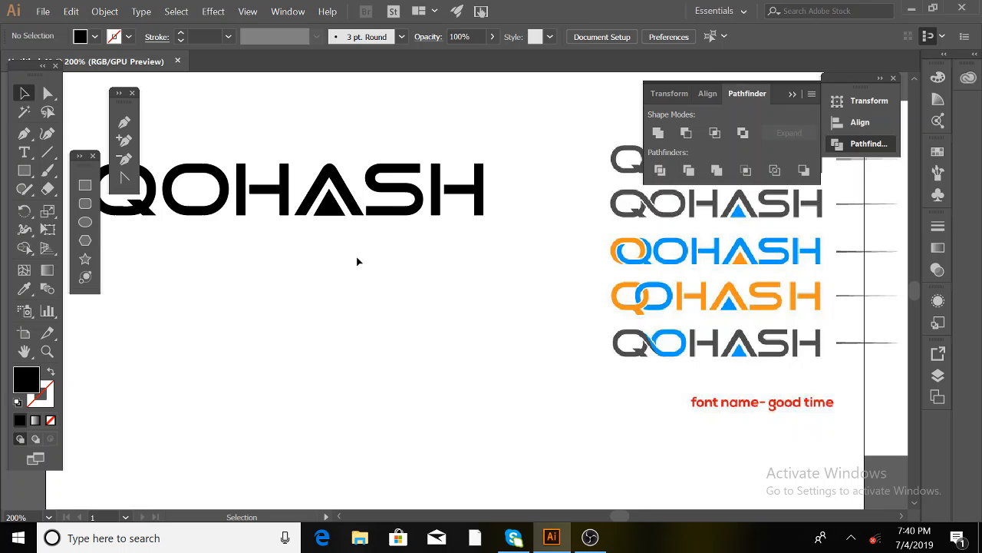
{"action": "left_click", "coordinate": [330, 205]}
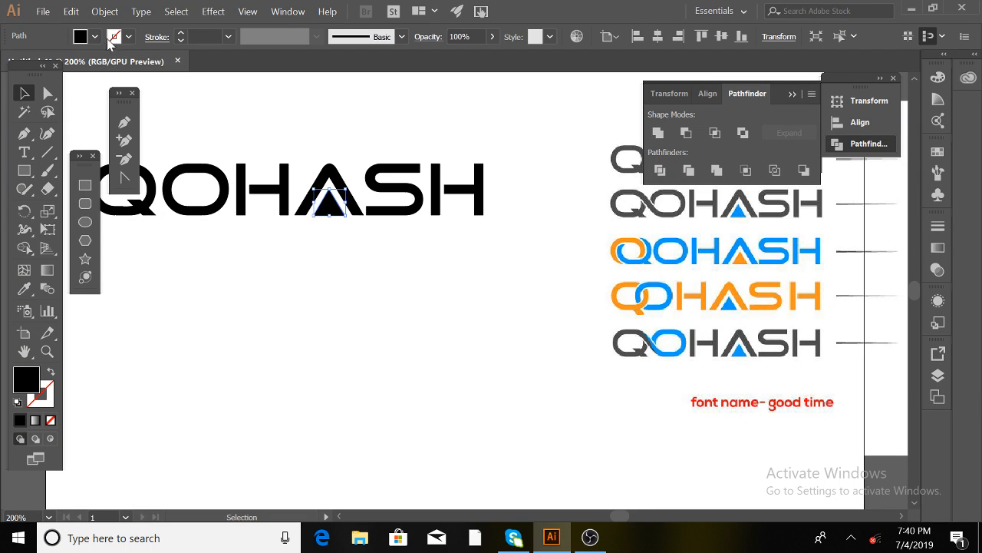
{"action": "left_click", "coordinate": [97, 37]}
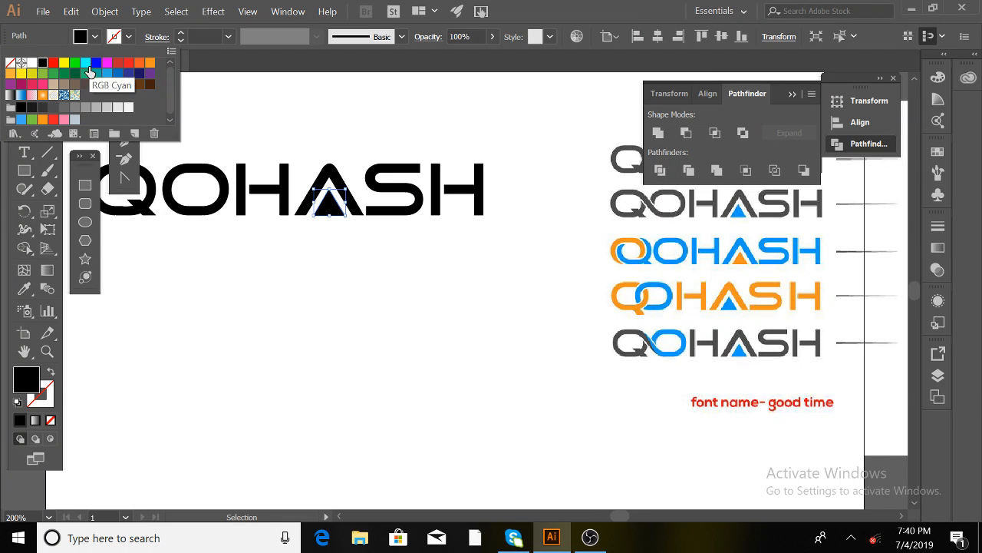
{"action": "left_click", "coordinate": [102, 75]}
{"action": "left_click", "coordinate": [379, 346]}
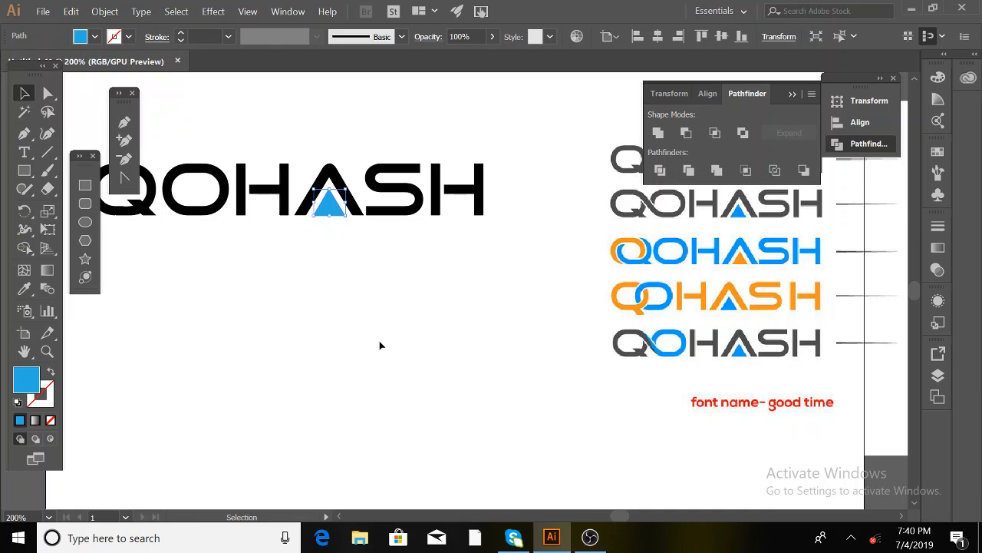
{"action": "left_click", "coordinate": [386, 332]}
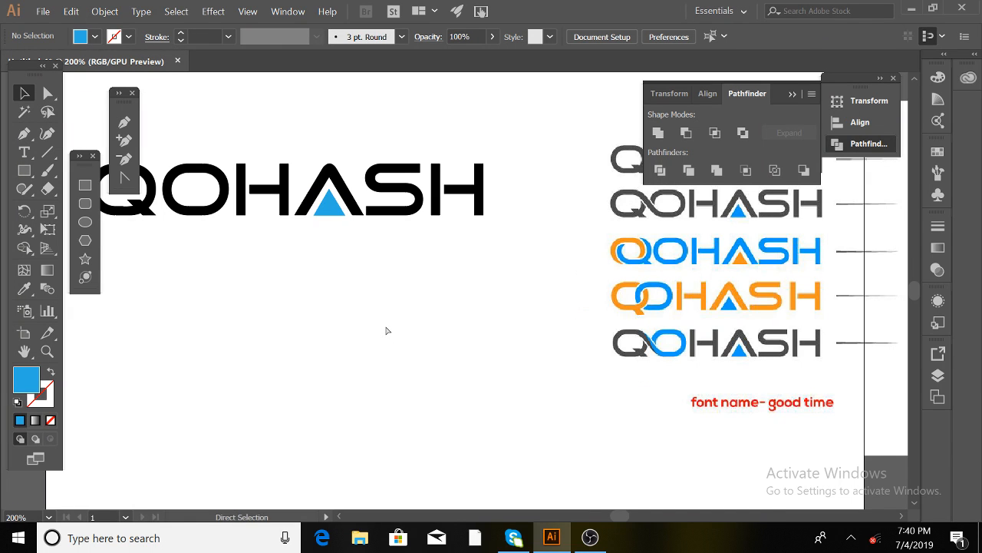
- Group the finished logo with its triangle and place a copy on the pasteboard to the left of the artboard
{"action": "key", "text": "ctrl+minus"}
{"action": "key", "text": "ctrl+minus"}
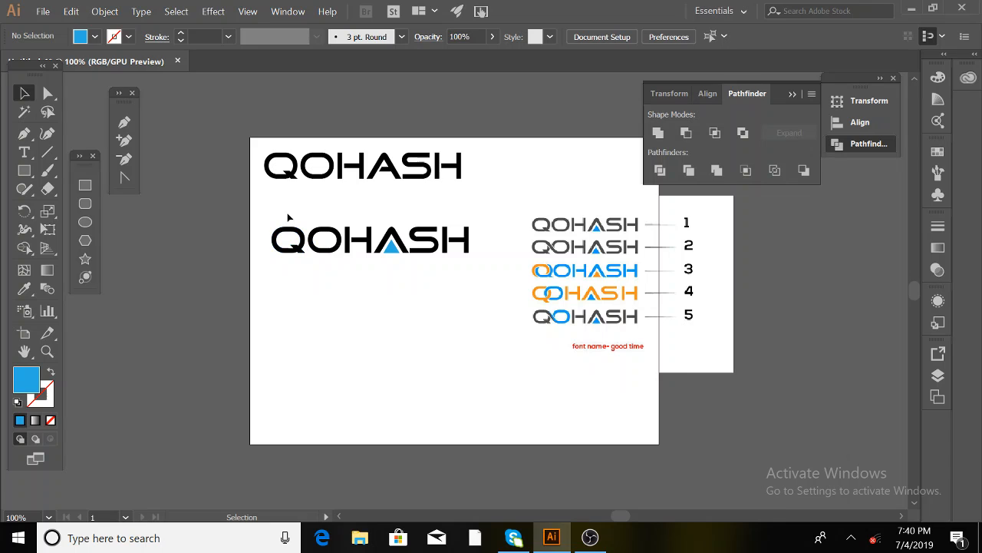
{"action": "left_click", "coordinate": [468, 254]}
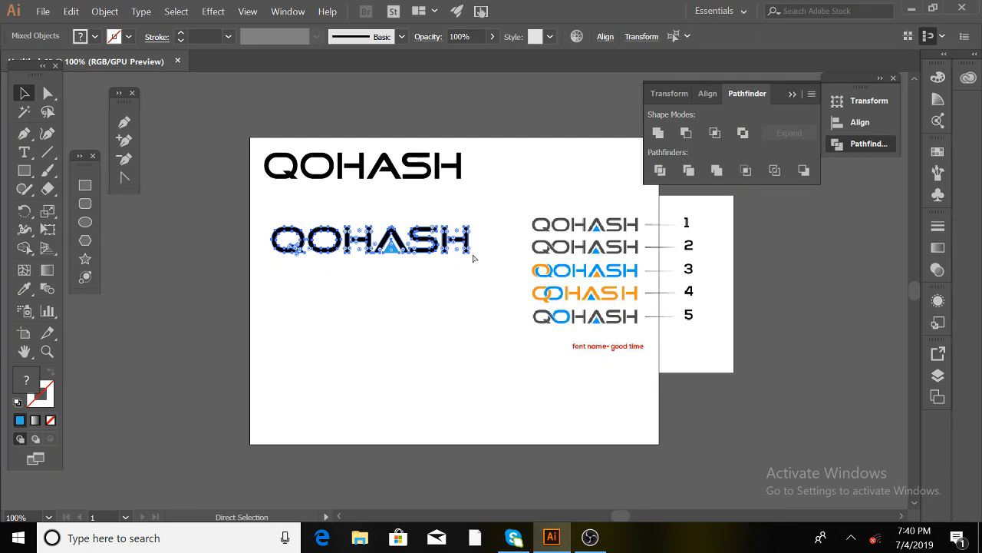
{"action": "left_click_drag", "start_coordinate": [466, 247], "coordinate": [228, 239]}
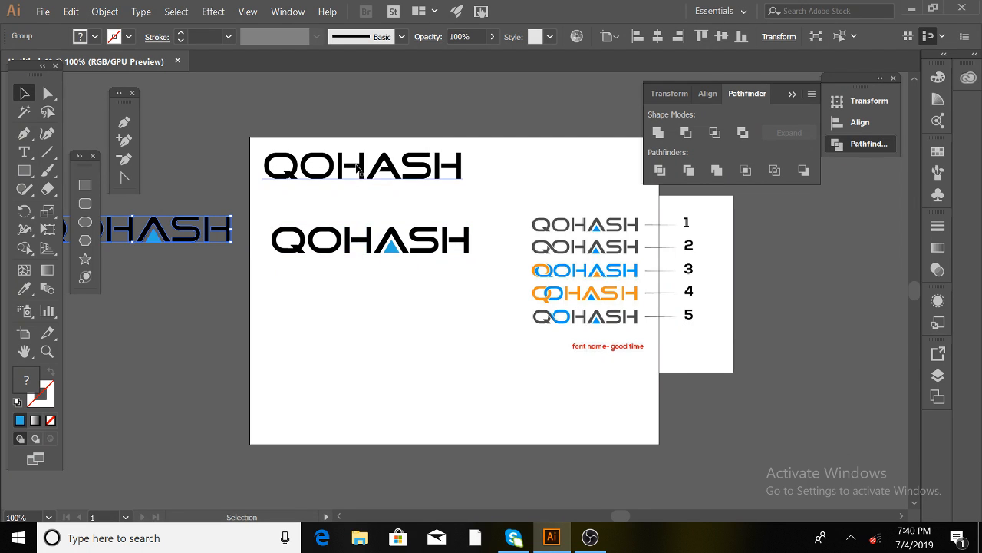
- Move the live QOHASH text above the artboard and arrange two stacked copies of the grouped logo on the artboard
{"action": "double_click", "coordinate": [361, 168]}
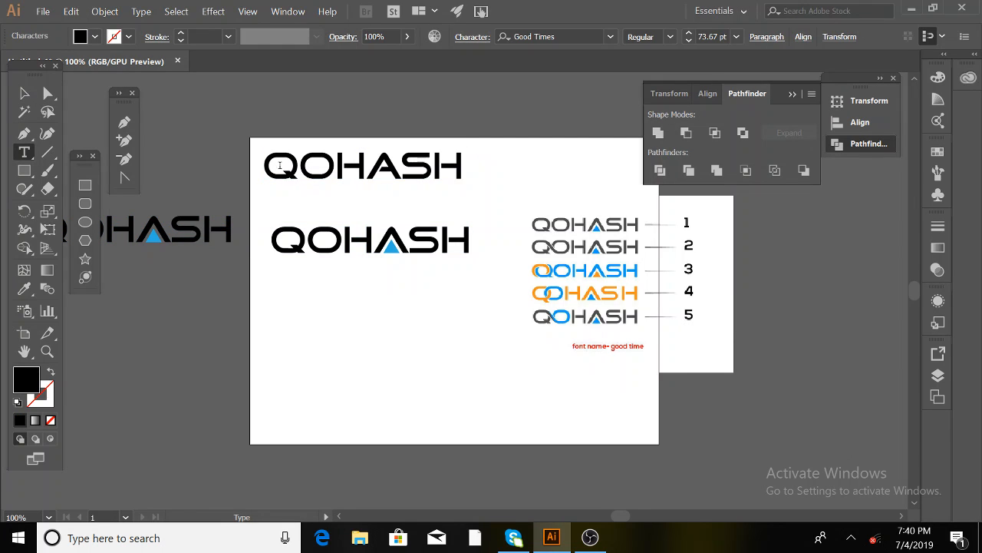
{"action": "left_click", "coordinate": [23, 93]}
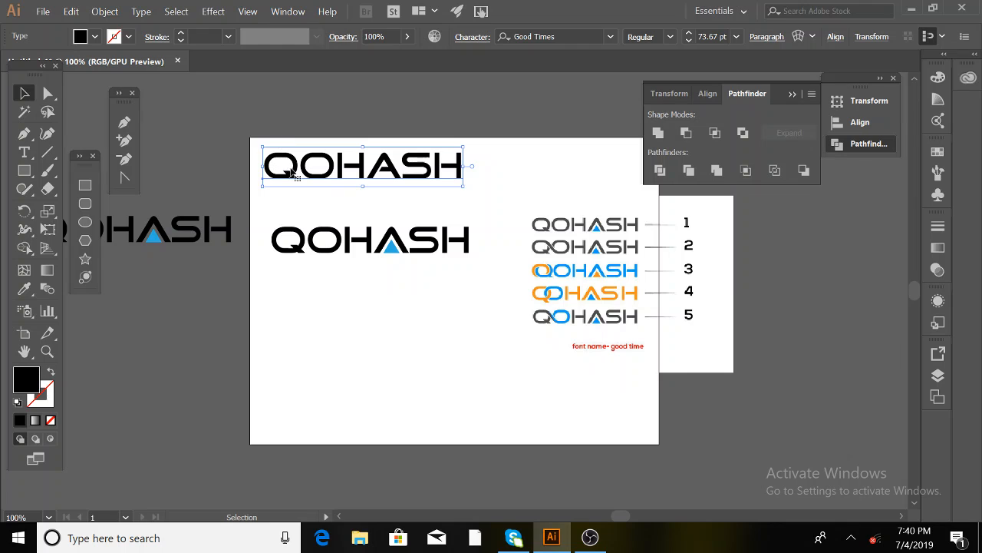
{"action": "left_click_drag", "start_coordinate": [292, 173], "coordinate": [276, 115]}
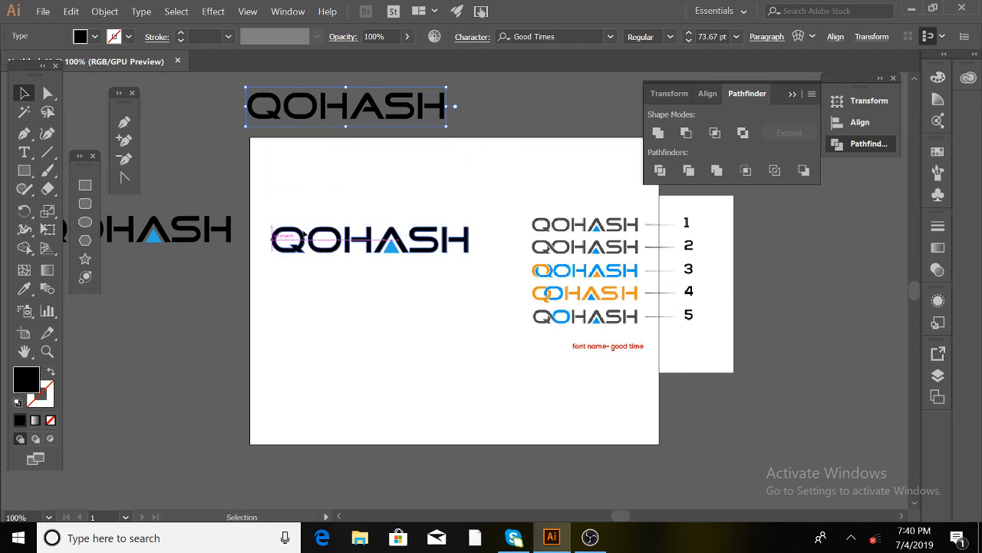
{"action": "left_click_drag", "start_coordinate": [304, 234], "coordinate": [325, 277]}
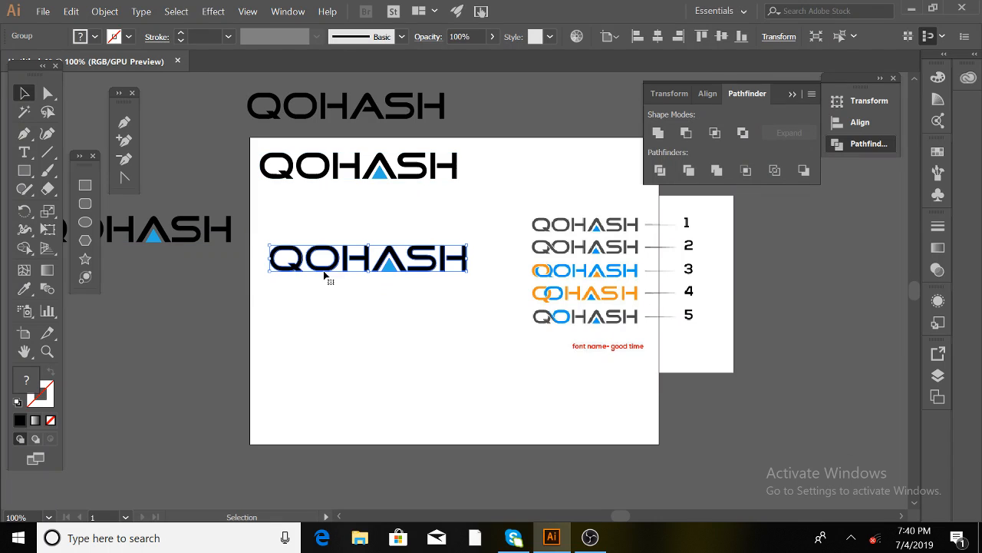
- Shift the reference image slightly to the right and ungroup the lower logo copy
{"action": "left_click_drag", "start_coordinate": [599, 251], "coordinate": [619, 252]}
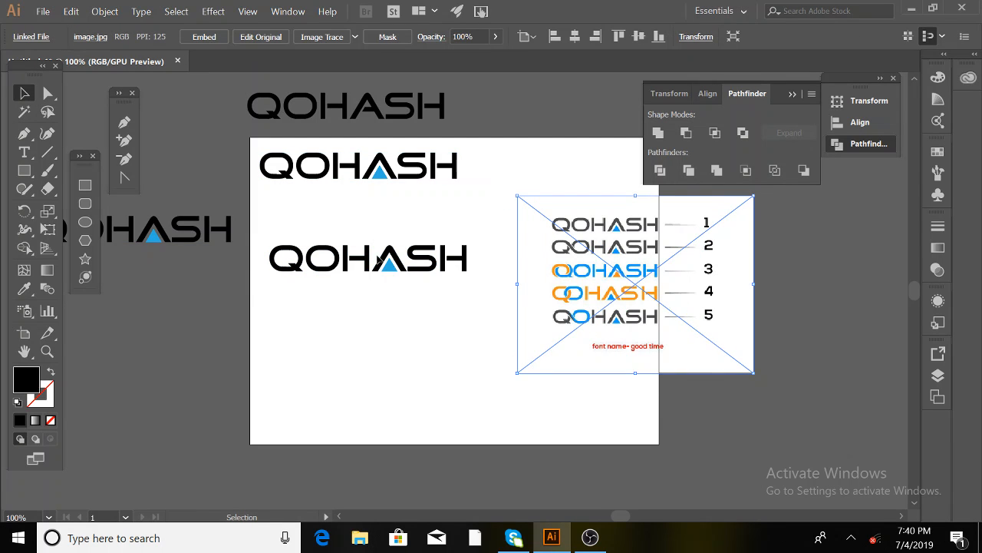
{"action": "left_click", "coordinate": [384, 259]}
{"action": "right_click", "coordinate": [384, 259]}
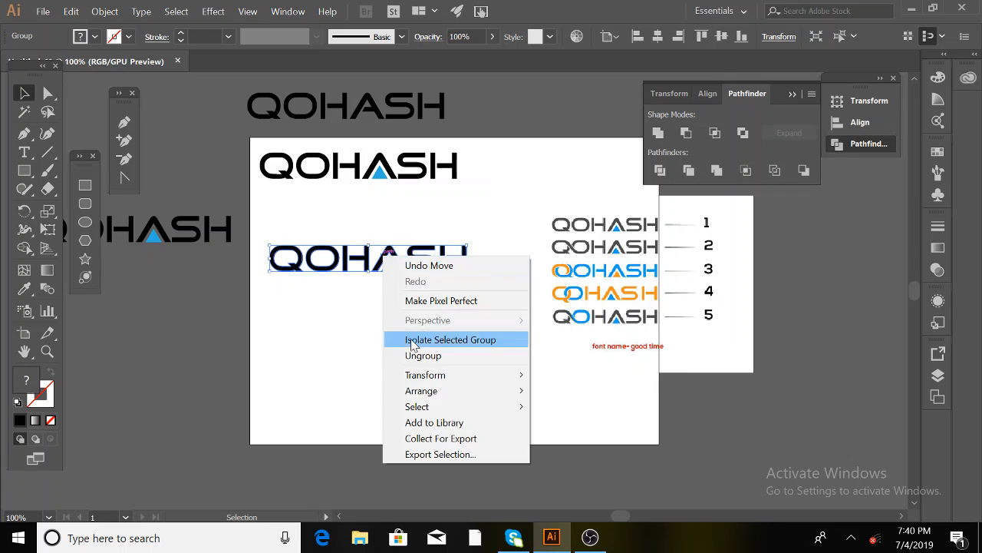
{"action": "left_click", "coordinate": [423, 356]}
{"action": "left_click", "coordinate": [369, 317]}
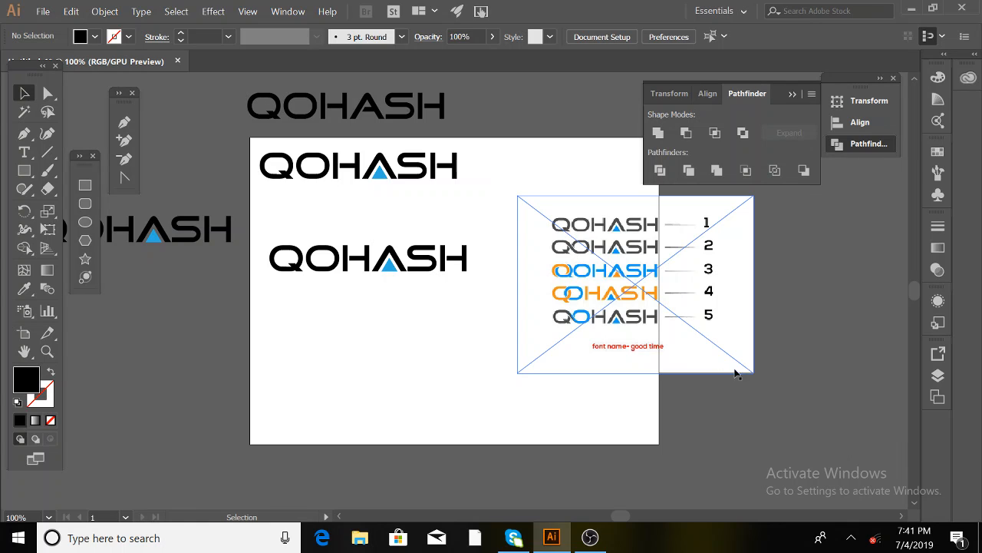
- Enlarge the reference image proportionally from its center and move it right, clear of the logos
{"action": "left_click", "coordinate": [755, 373]}
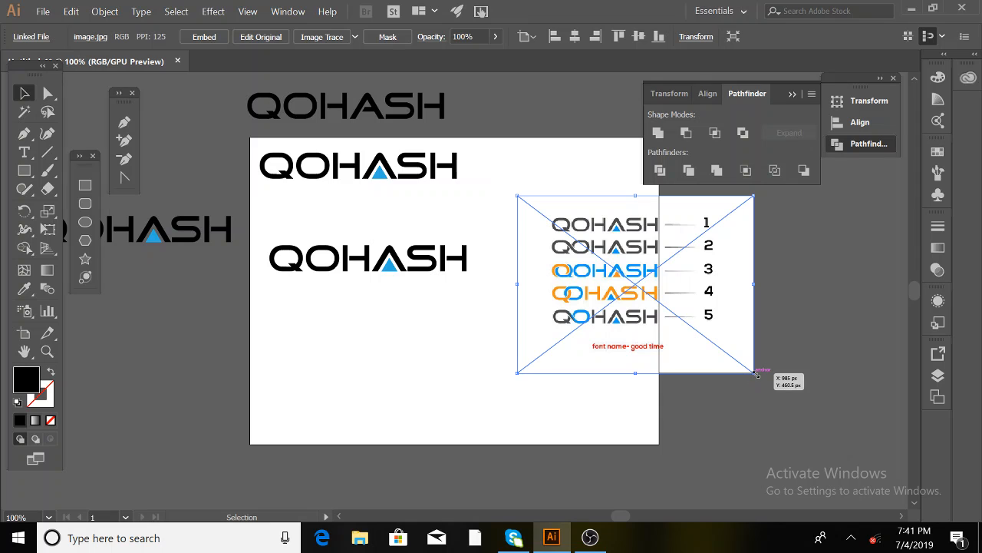
{"action": "left_click_drag", "start_coordinate": [756, 373], "coordinate": [805, 412]}
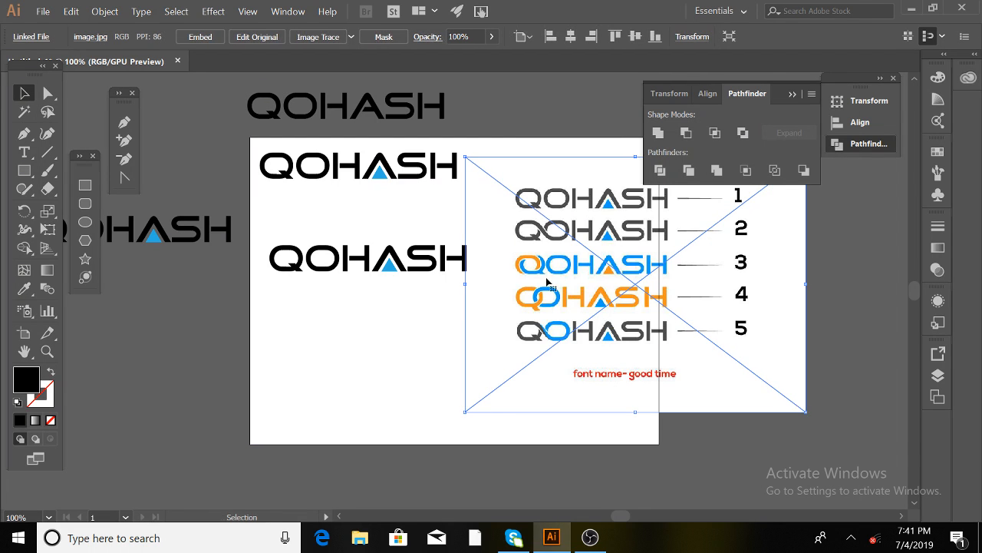
{"action": "left_click_drag", "start_coordinate": [547, 280], "coordinate": [654, 307]}
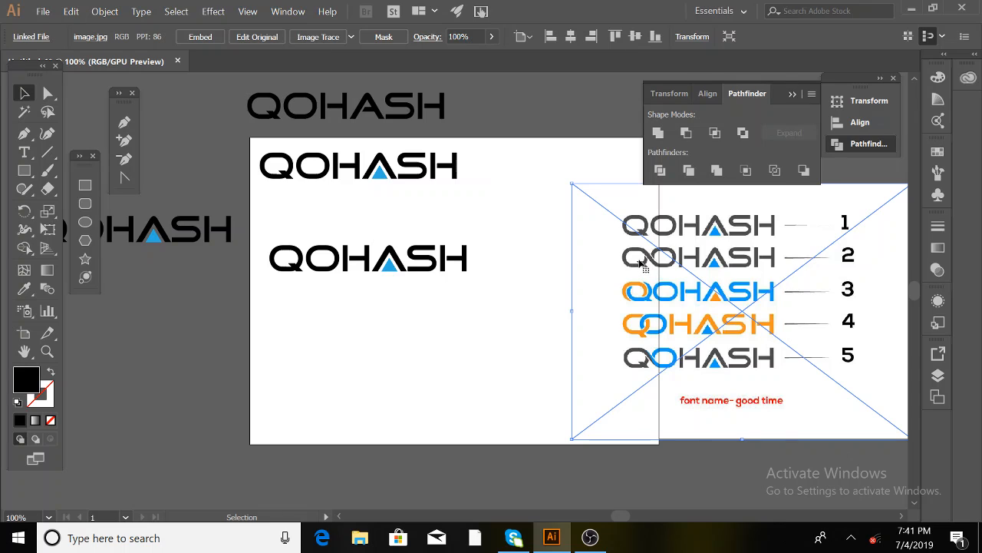
{"action": "left_click", "coordinate": [315, 303]}
- Start a Pen path at the top edge of the lower logo's Q with a long horizontal direction handle
{"action": "left_click", "coordinate": [296, 265]}
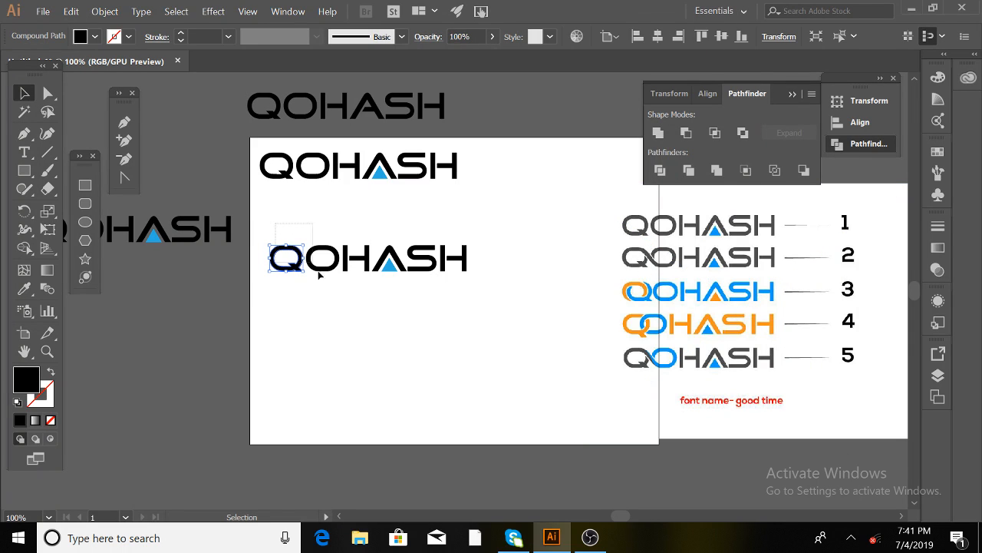
{"action": "left_click", "coordinate": [322, 270], "text": "shift"}
{"action": "key", "text": "ctrl+plus"}
{"action": "key", "text": "ctrl+plus"}
{"action": "key", "text": "ctrl+plus"}
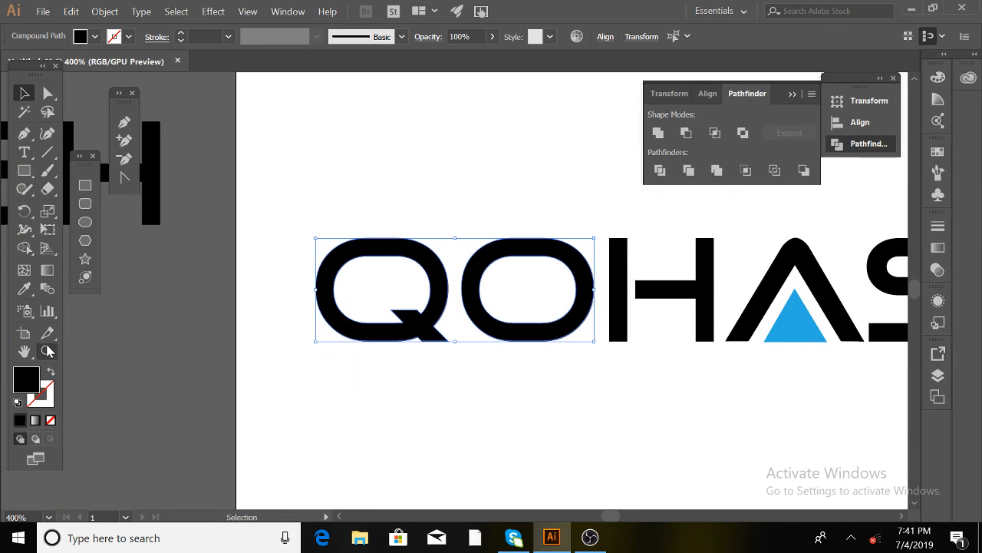
{"action": "left_click", "coordinate": [453, 387]}
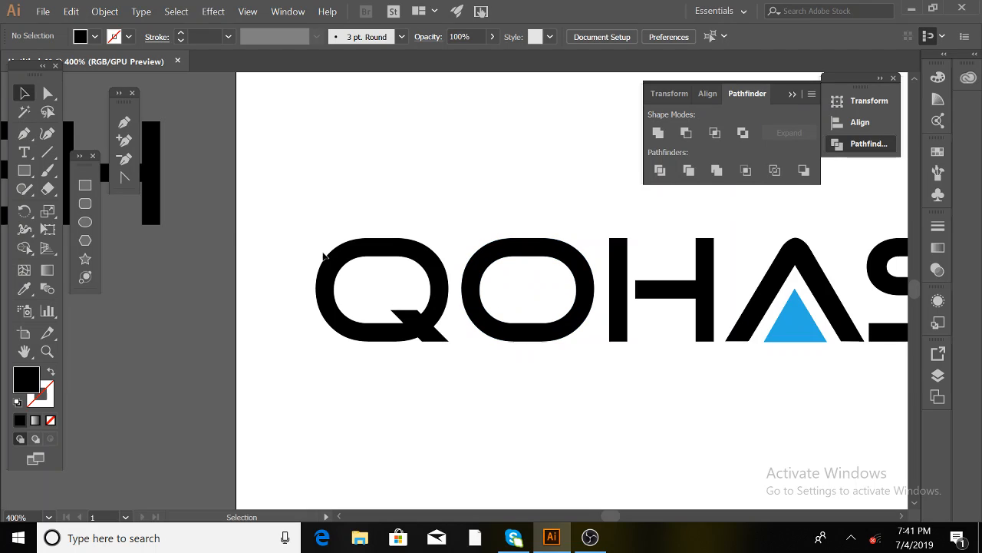
{"action": "left_click", "coordinate": [125, 122]}
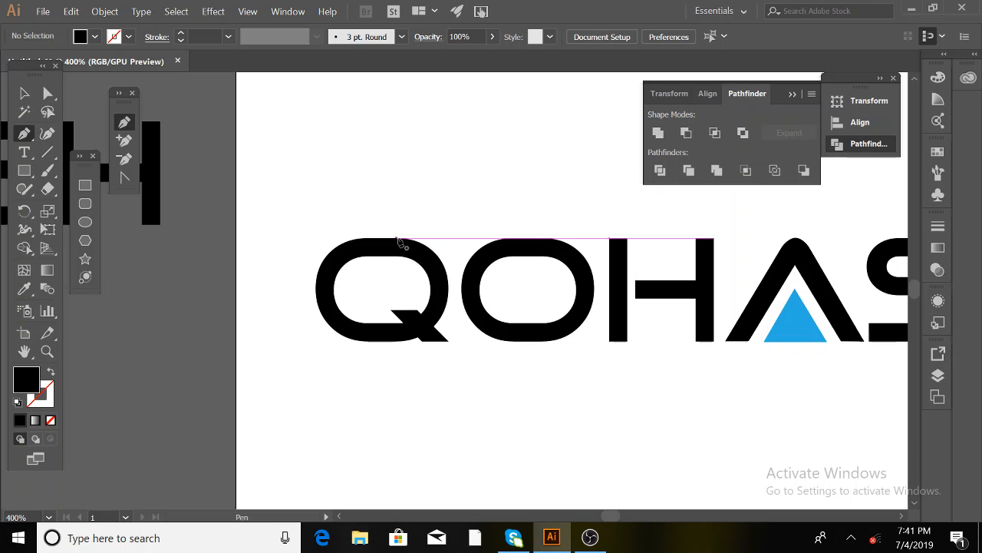
{"action": "left_click_drag", "start_coordinate": [398, 238], "coordinate": [453, 242]}
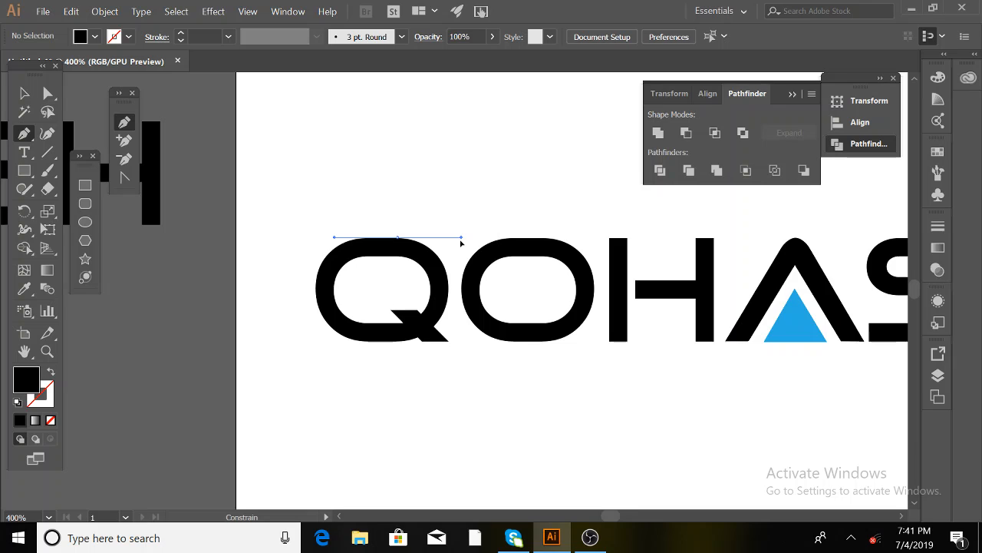
{"action": "left_click_drag", "start_coordinate": [461, 242], "coordinate": [462, 239]}
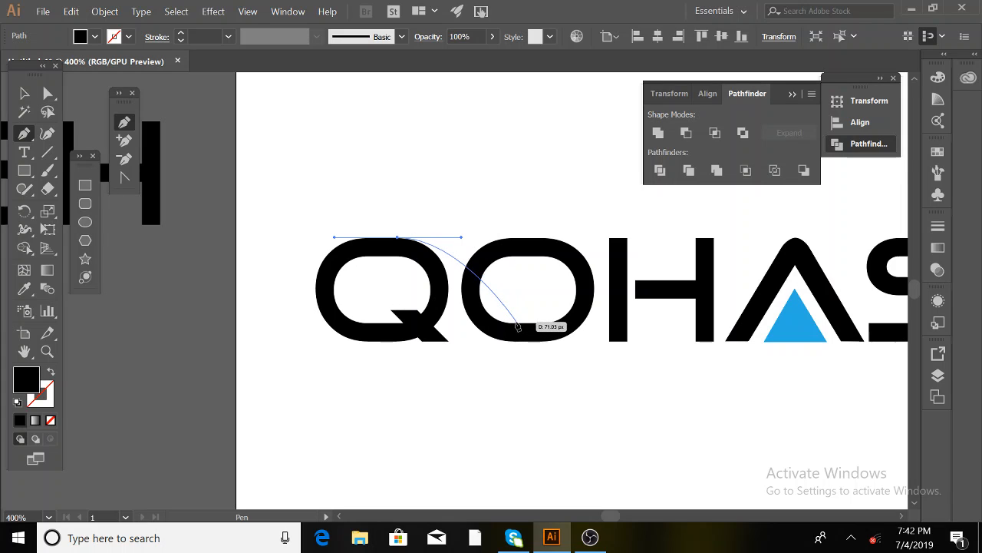
- Try to place the curve's second anchor on the O's lower inner edge with a horizontal handle, and undo it
{"action": "left_click", "coordinate": [518, 326]}
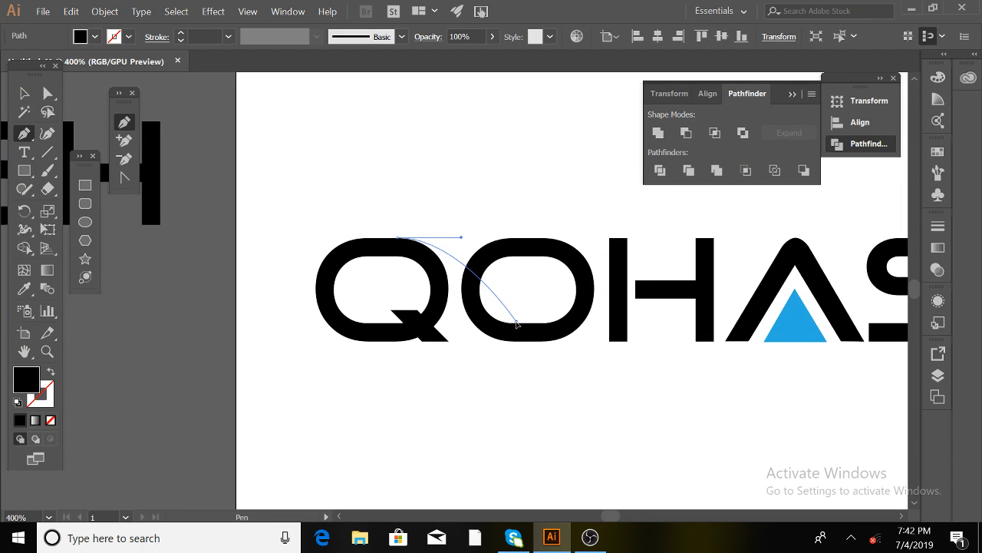
{"action": "left_click_drag", "start_coordinate": [522, 326], "coordinate": [570, 325]}
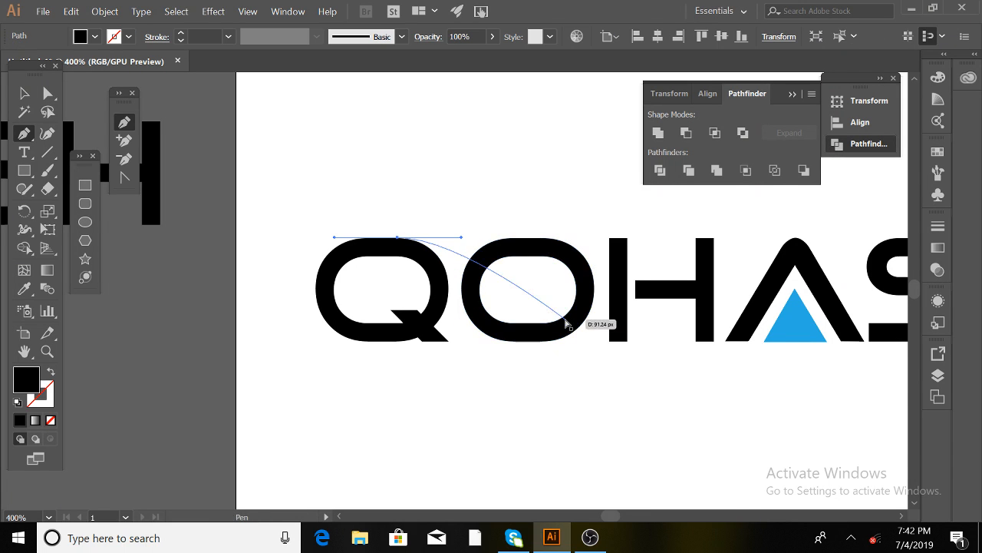
{"action": "key", "text": "ctrl+0"}
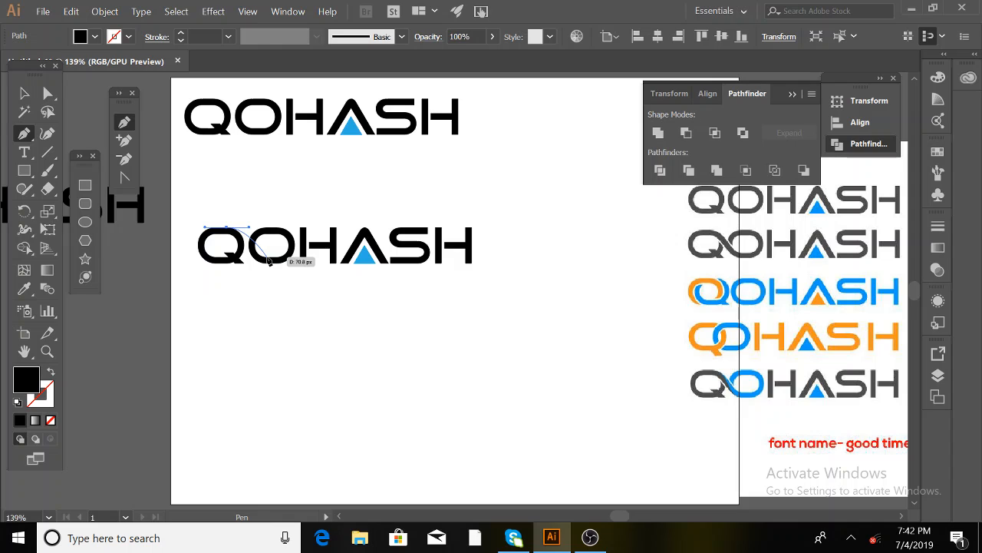
{"action": "left_click", "coordinate": [268, 260]}
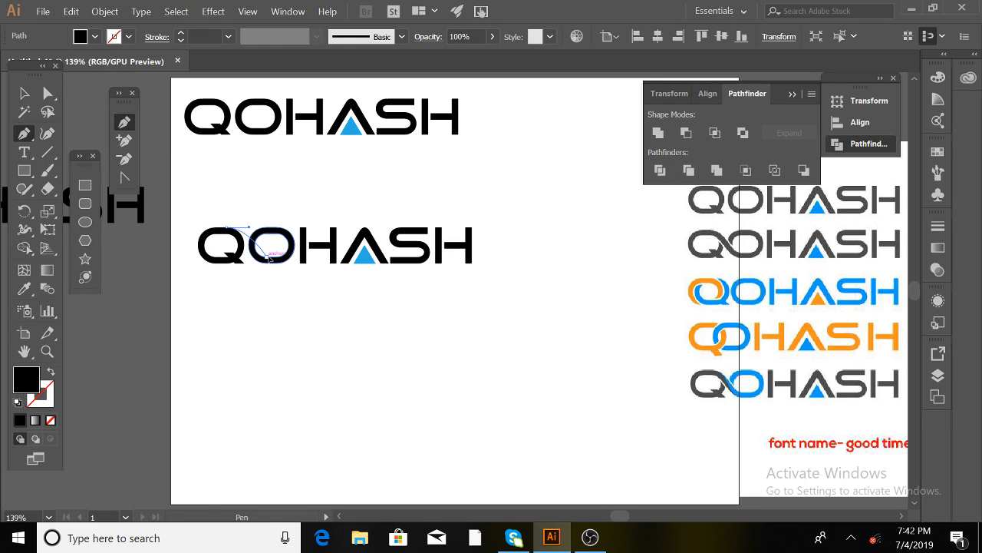
{"action": "mouse_move", "coordinate": [268, 260]}
{"action": "left_mouse_down"}
{"action": "mouse_move", "coordinate": [298, 265]}
{"action": "mouse_move", "coordinate": [286, 265]}
{"action": "left_mouse_up"}
{"action": "key", "text": "ctrl+plus"}
{"action": "key", "text": "ctrl+plus"}
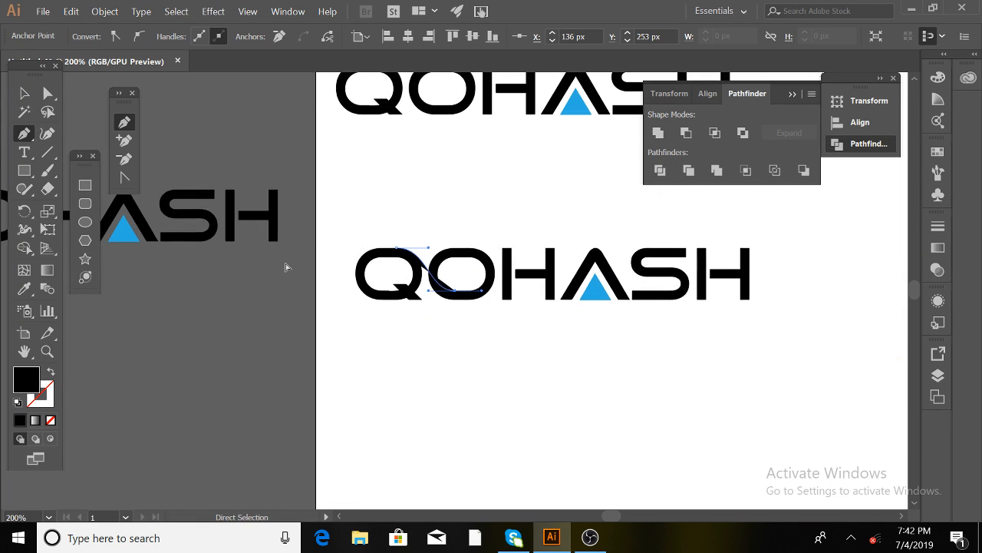
{"action": "key", "text": "ctrl+z"}
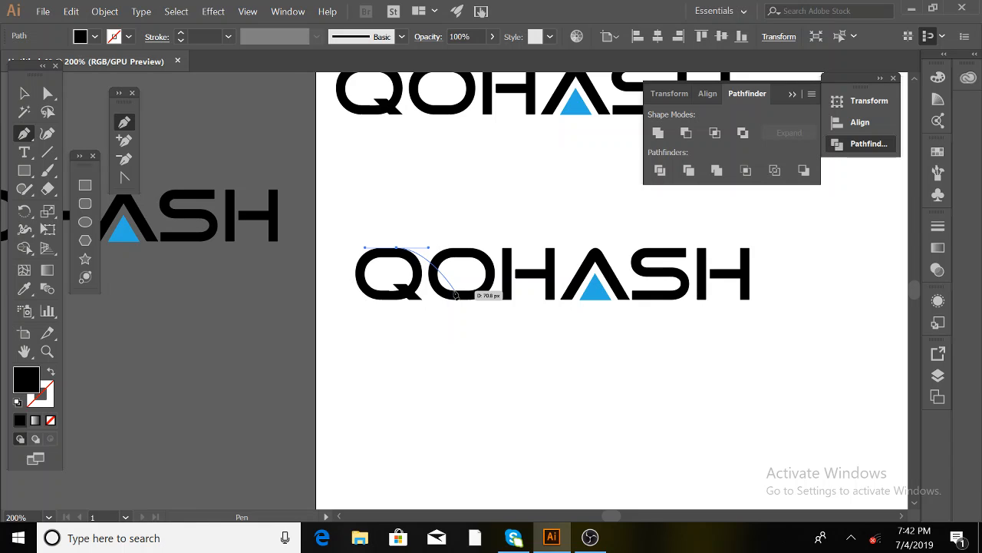
- Place the curve's second anchor on the O's lower inner edge with a horizontal handle, and swap the path's fill and stroke
{"action": "left_click_drag", "start_coordinate": [455, 293], "coordinate": [486, 294]}
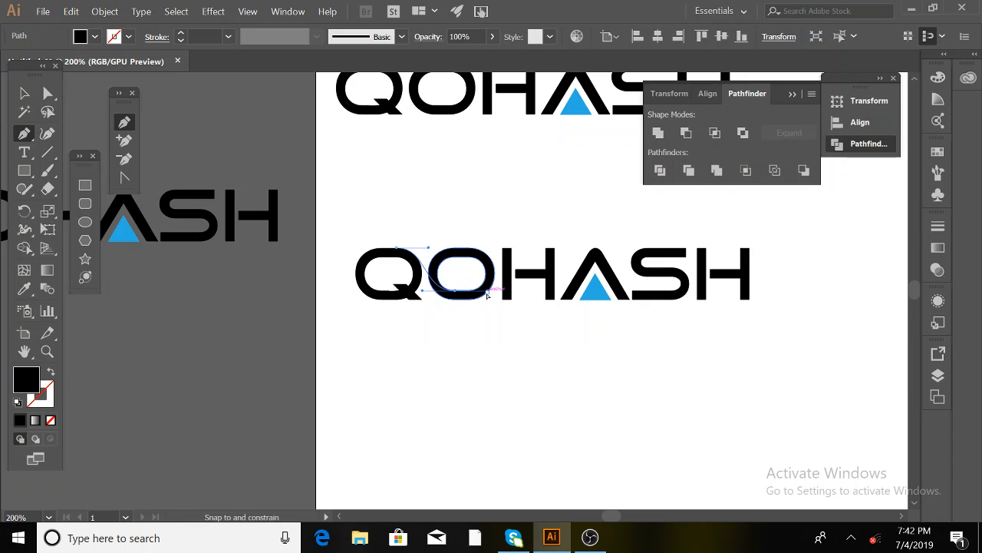
{"action": "left_click_drag", "start_coordinate": [488, 294], "coordinate": [487, 294]}
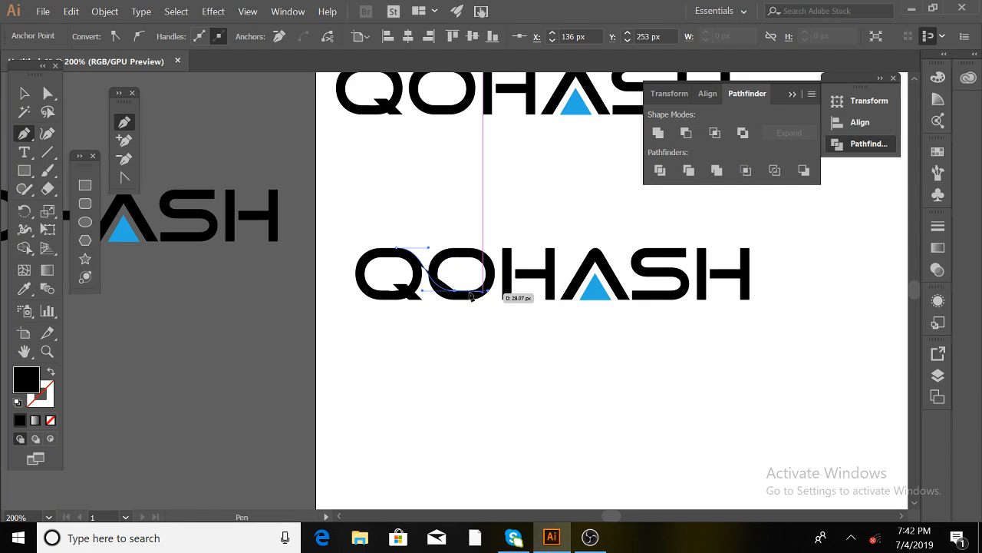
{"action": "left_click", "coordinate": [51, 374]}
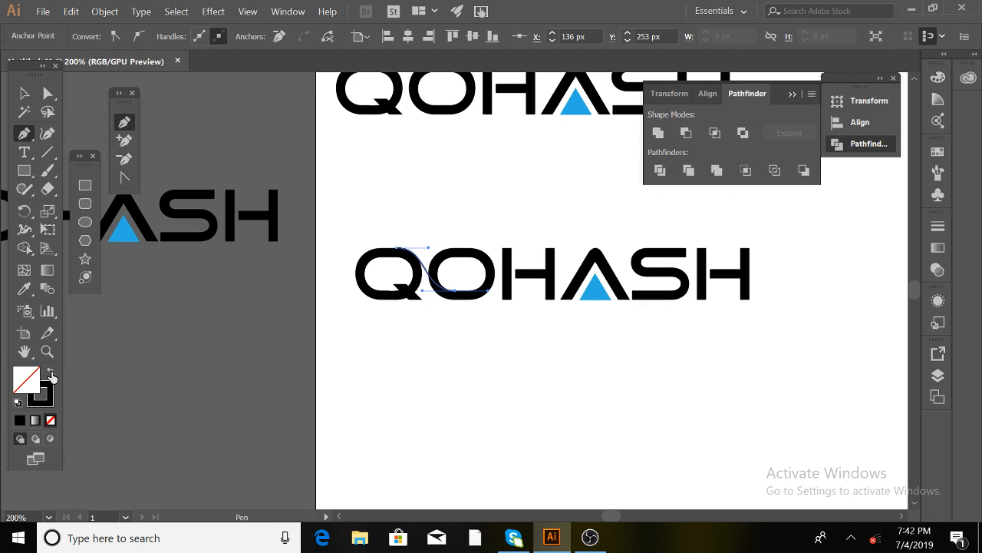
- Extend the connector path straight down from the O's lower inner edge to its bottom outer edge
{"action": "key", "text": "ctrl+equal"}
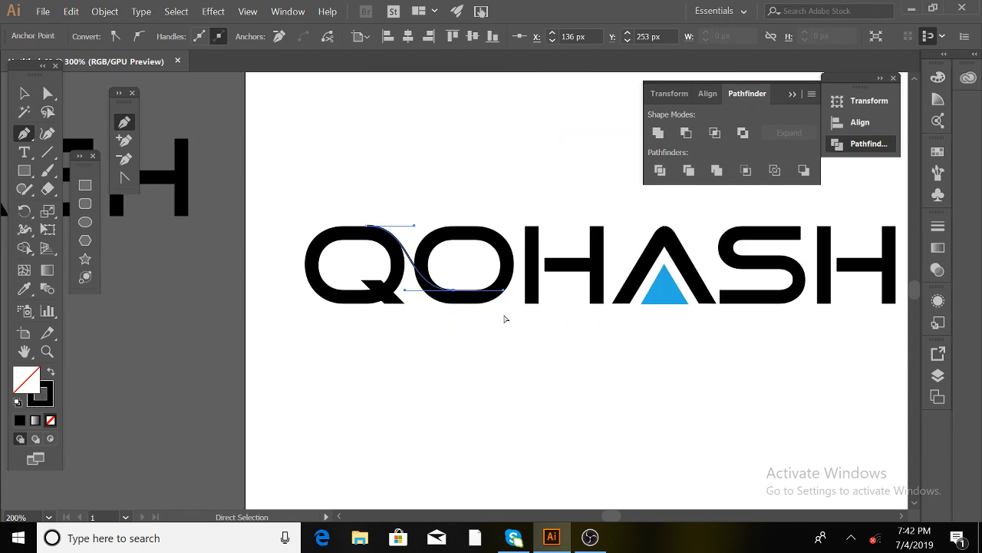
{"action": "key", "text": "ctrl+equal"}
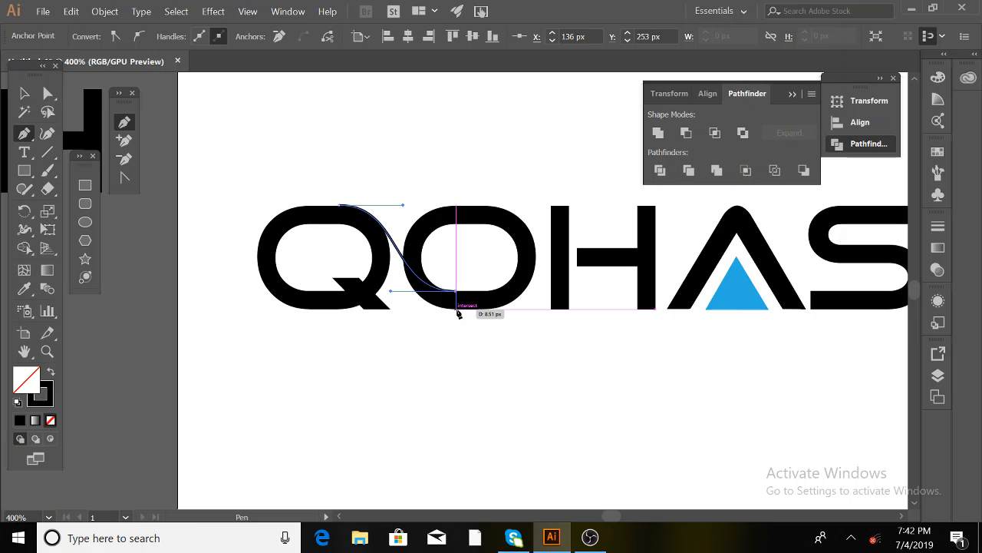
{"action": "left_click", "coordinate": [456, 311]}
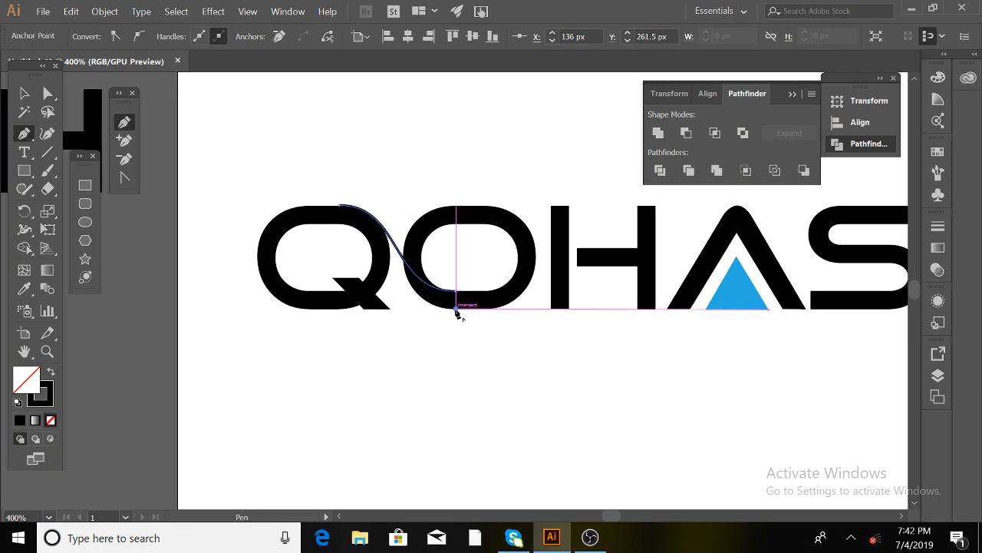
- Try to curve the connector path from the O's bottom edge back to the Q's upper inner edge with horizontal handles
{"action": "left_click", "coordinate": [455, 309]}
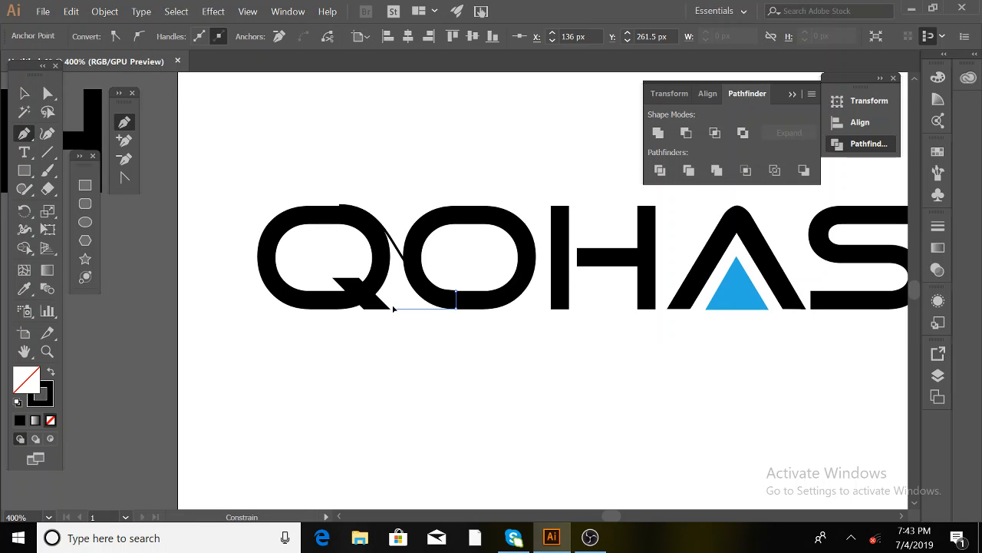
{"action": "mouse_move", "coordinate": [393, 308]}
{"action": "left_mouse_down"}
{"action": "mouse_move", "coordinate": [414, 309]}
{"action": "mouse_move", "coordinate": [407, 303]}
{"action": "left_mouse_up"}
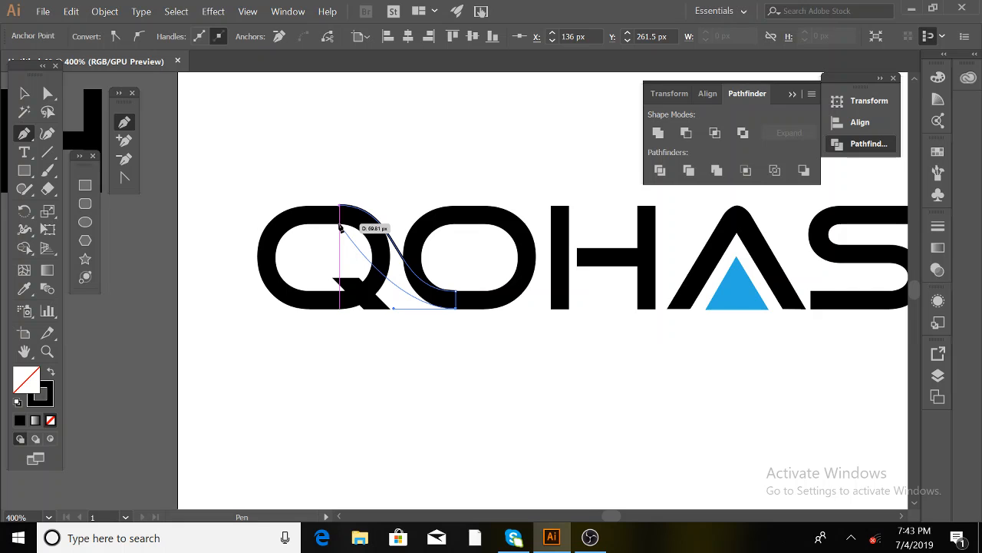
{"action": "mouse_move", "coordinate": [341, 227]}
{"action": "left_mouse_down"}
{"action": "mouse_move", "coordinate": [296, 224]}
{"action": "mouse_move", "coordinate": [351, 215]}
{"action": "left_mouse_up"}
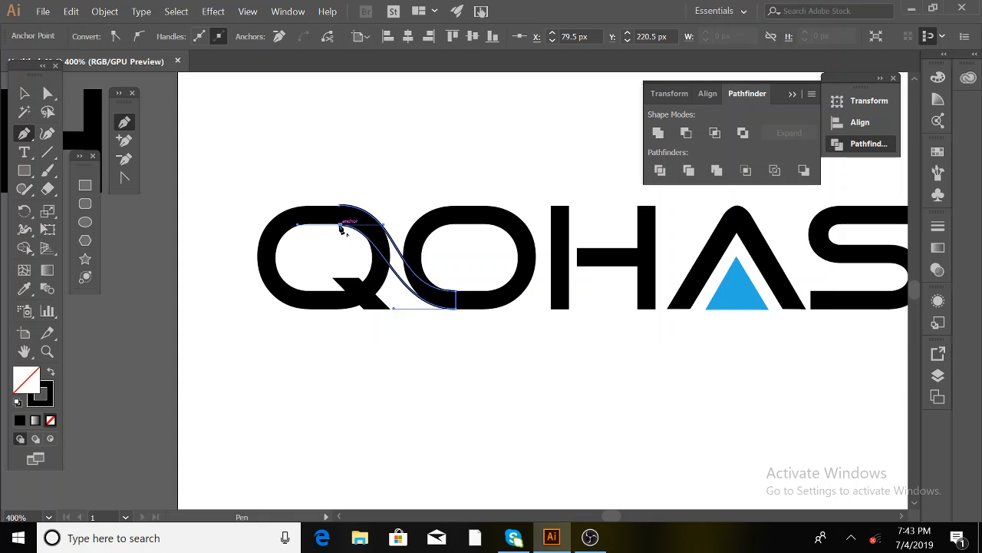
{"action": "left_click_drag", "start_coordinate": [341, 230], "coordinate": [388, 259]}
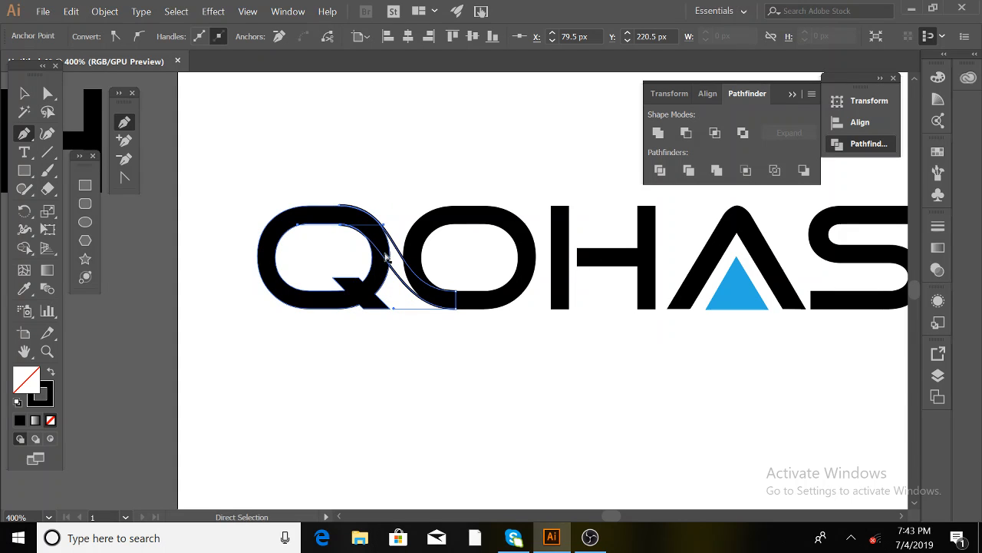
- Curve the path from the O's bottom edge back to the Q's upper inner edge with horizontal handles and close it at the start anchor
{"action": "left_click", "coordinate": [456, 311]}
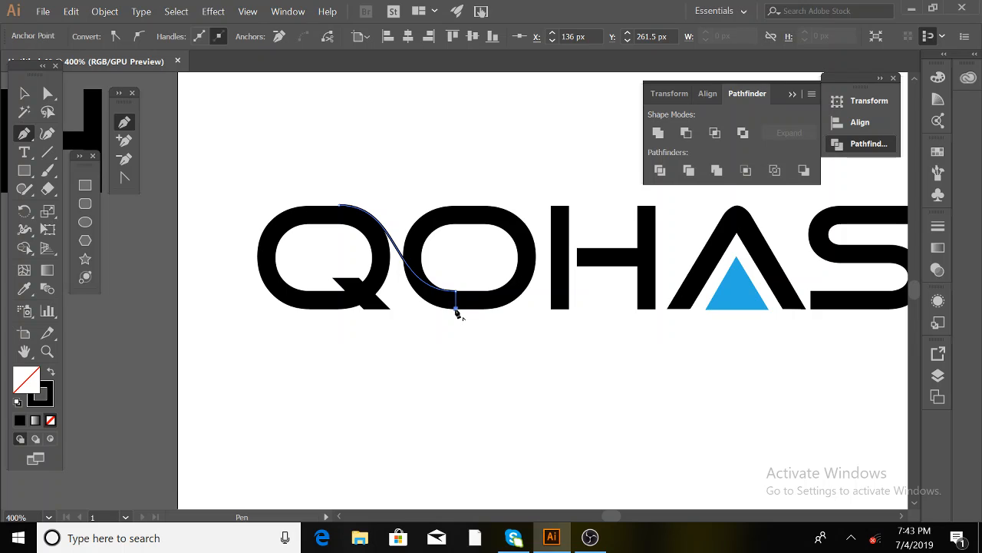
{"action": "left_click", "coordinate": [456, 310]}
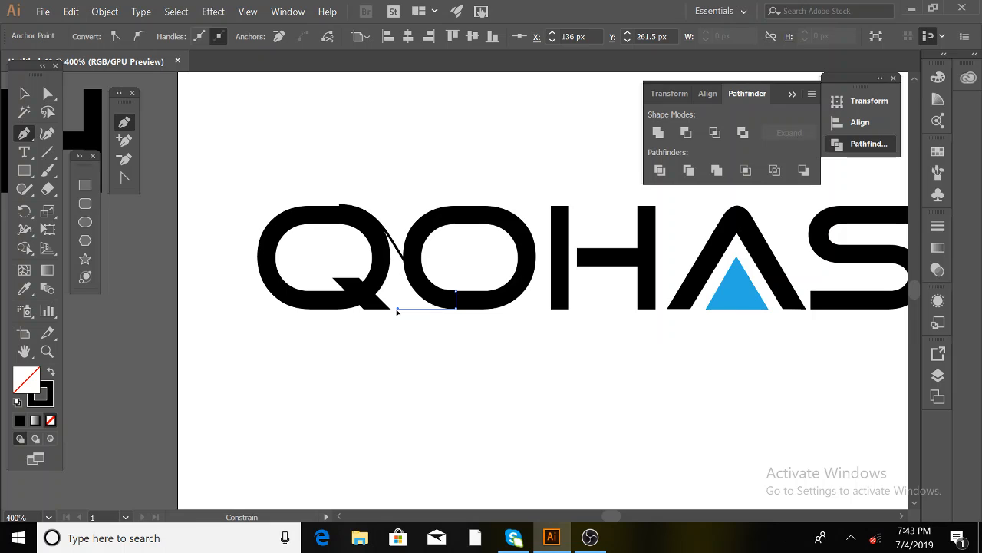
{"action": "left_click", "coordinate": [397, 310]}
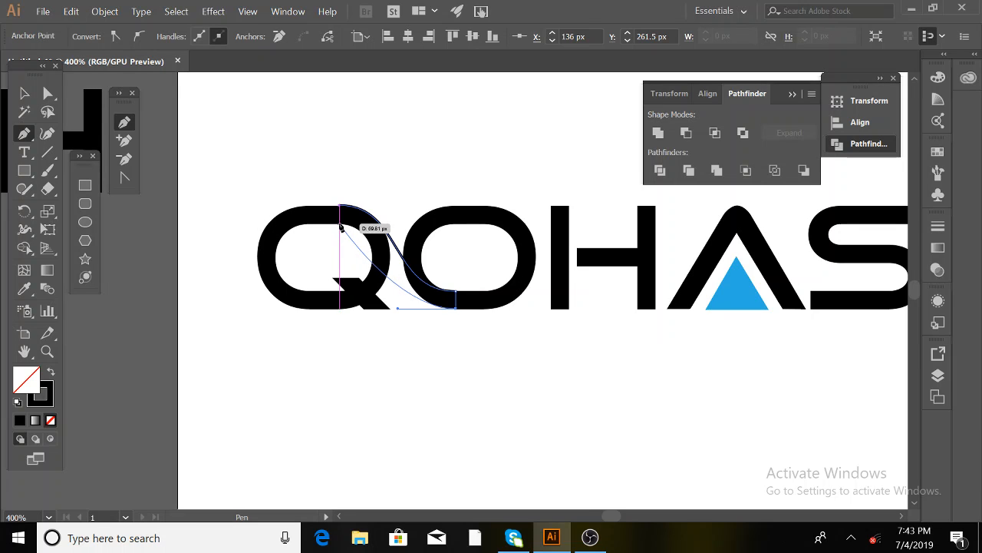
{"action": "left_click_drag", "start_coordinate": [340, 226], "coordinate": [294, 225]}
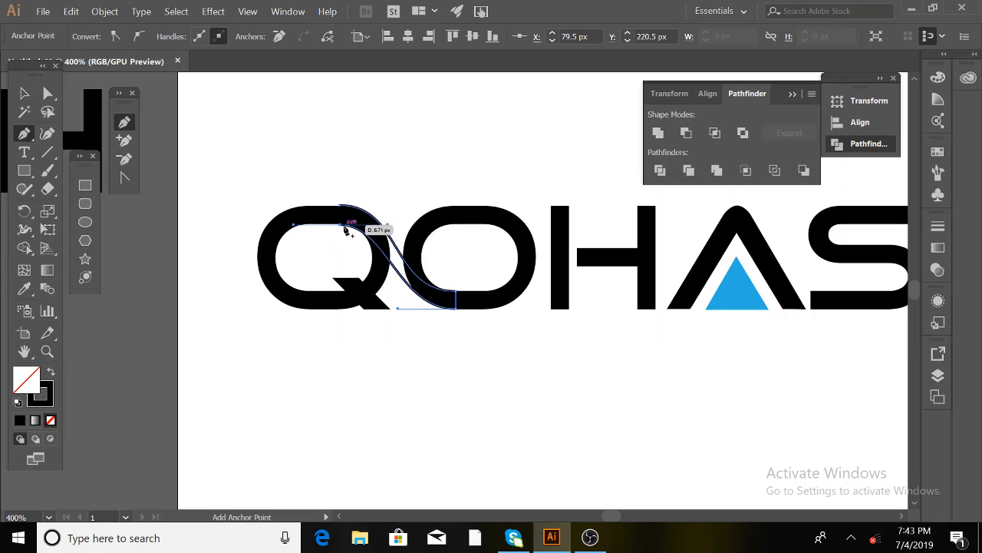
{"action": "left_click_drag", "start_coordinate": [341, 226], "coordinate": [343, 209]}
{"action": "left_click", "coordinate": [340, 206]}
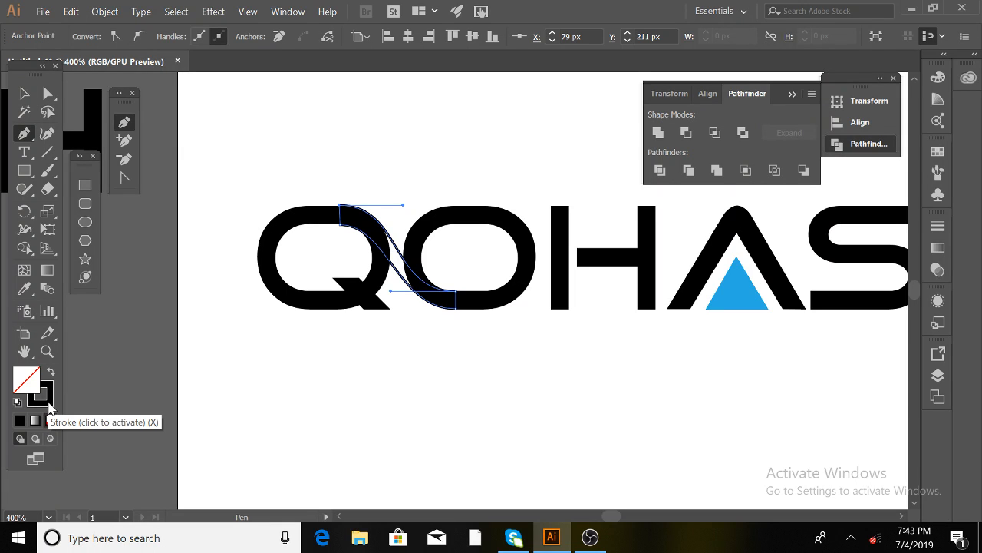
- Remove the stroke from the closed connector shape between the Q and the O
{"action": "left_click", "coordinate": [41, 394]}
{"action": "left_click", "coordinate": [50, 420]}
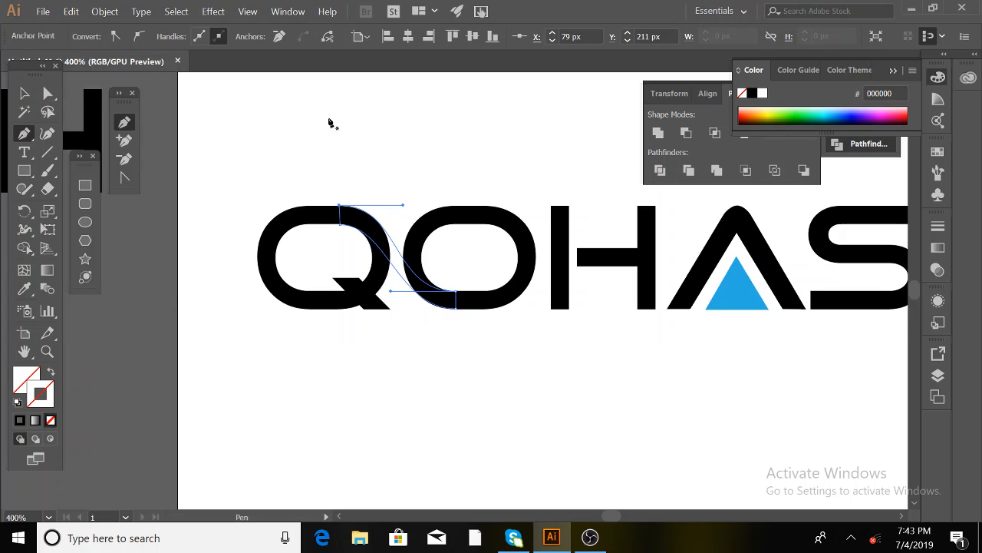
{"action": "left_click", "coordinate": [24, 93]}
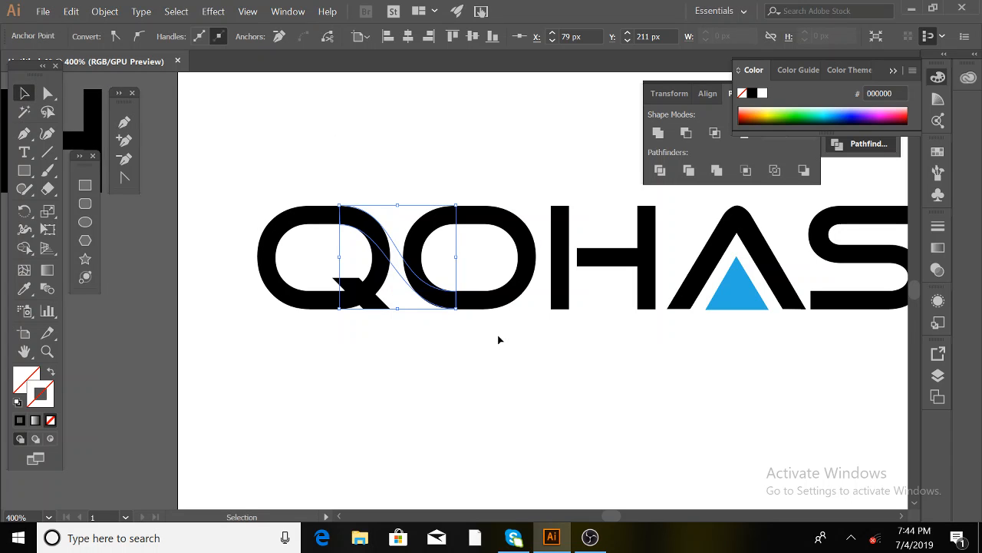
- Shift the connector's lower anchor on the Q so it lies directly beneath the top anchor
{"action": "key", "text": "ctrl+equal"}
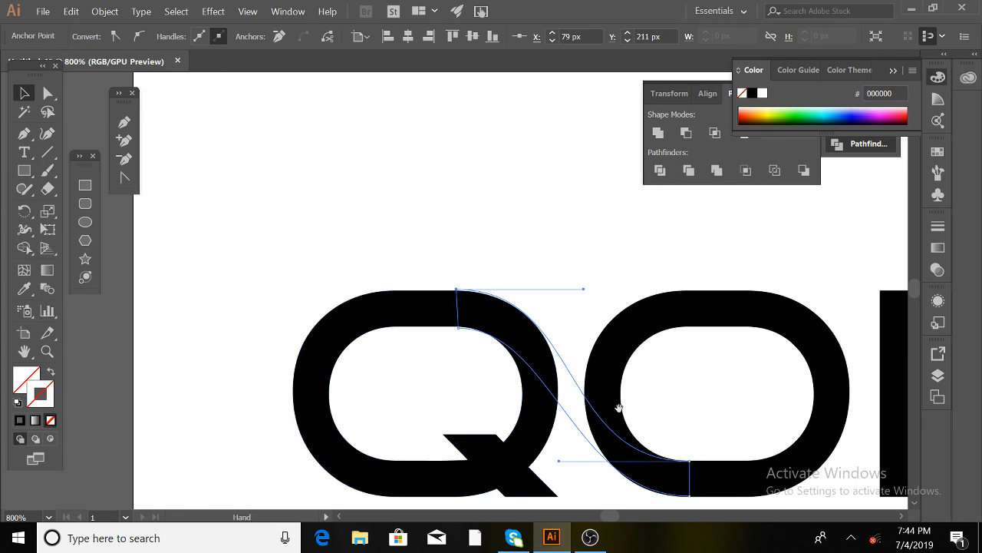
{"action": "left_click_drag", "start_coordinate": [621, 408], "coordinate": [465, 300]}
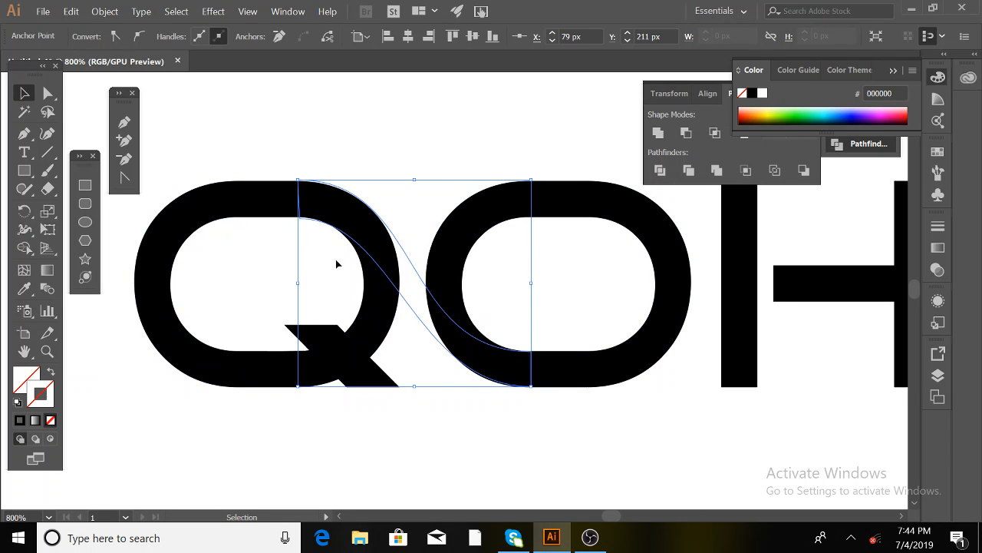
{"action": "left_click", "coordinate": [46, 94]}
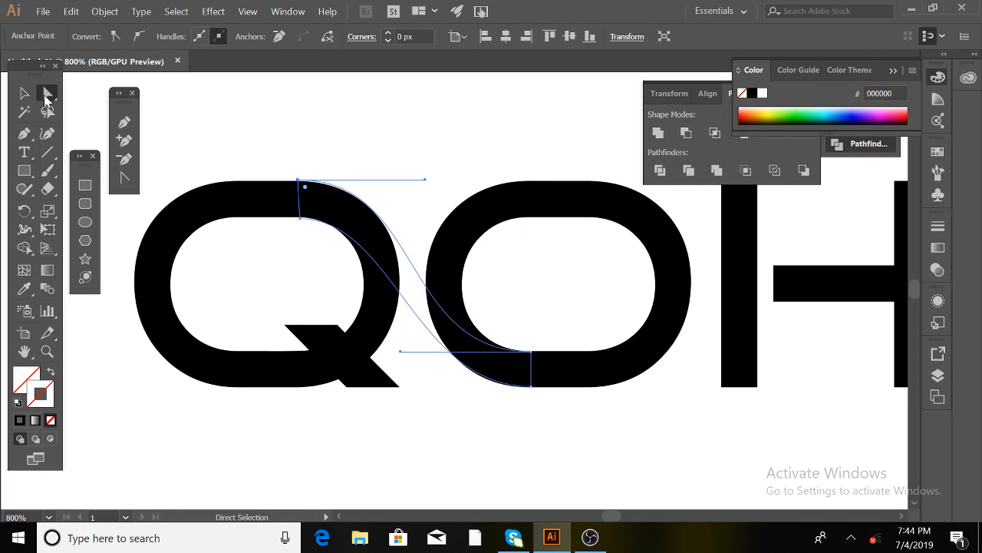
{"action": "left_click", "coordinate": [301, 219]}
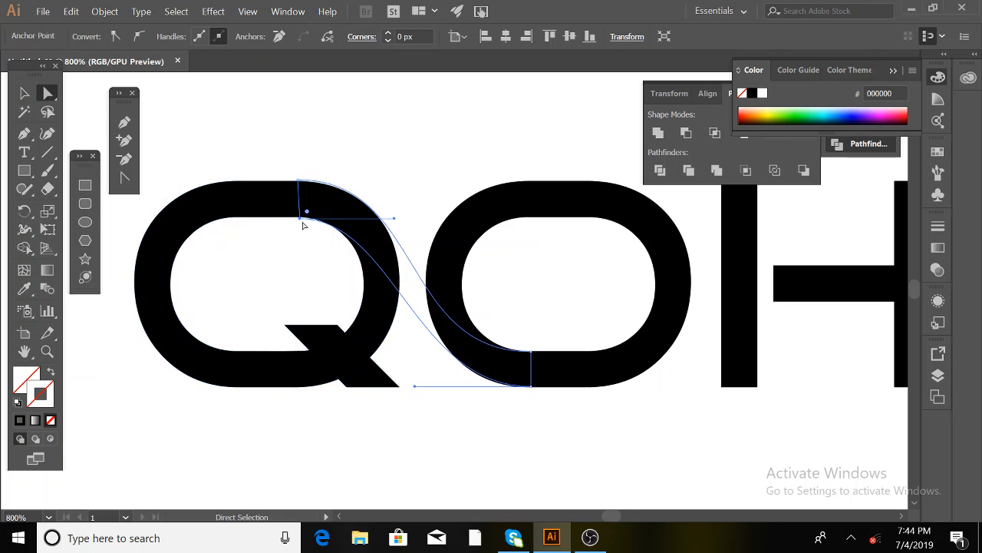
{"action": "mouse_move", "coordinate": [302, 222]}
{"action": "left_mouse_down"}
{"action": "mouse_move", "coordinate": [303, 213]}
{"action": "mouse_move", "coordinate": [302, 233]}
{"action": "mouse_move", "coordinate": [285, 252]}
{"action": "mouse_move", "coordinate": [298, 220]}
{"action": "left_mouse_up"}
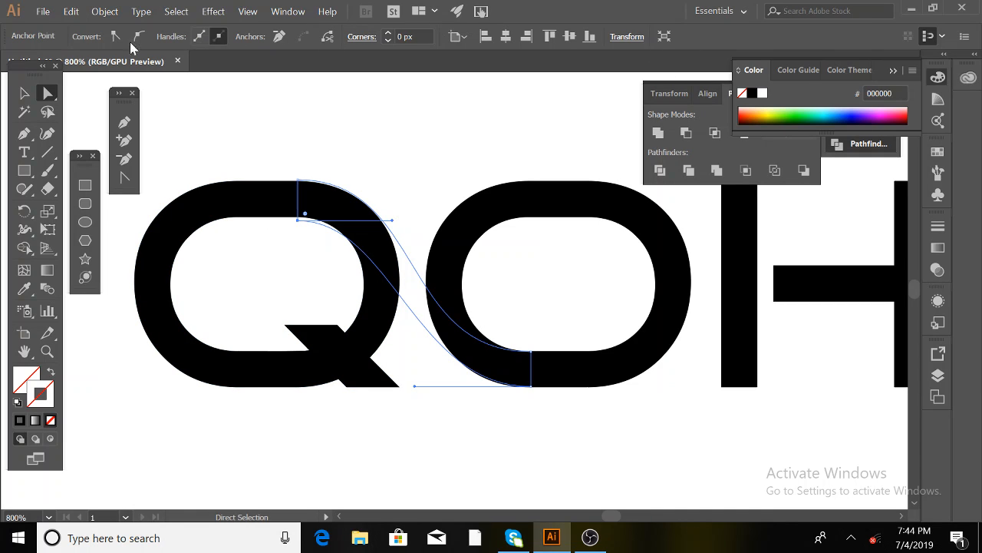
- Isolate the connector path, leave isolation mode, and dock the floating toolbox at the side of the workspace
{"action": "left_click", "coordinate": [466, 37]}
{"action": "left_click", "coordinate": [664, 37]}
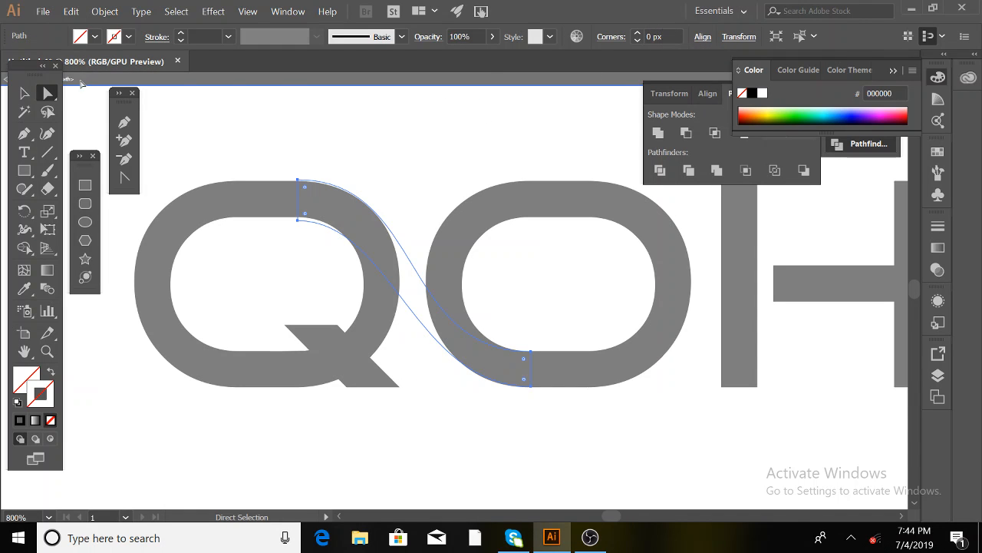
{"action": "left_click", "coordinate": [69, 81]}
{"action": "left_click_drag", "start_coordinate": [44, 76], "coordinate": [8, 66]}
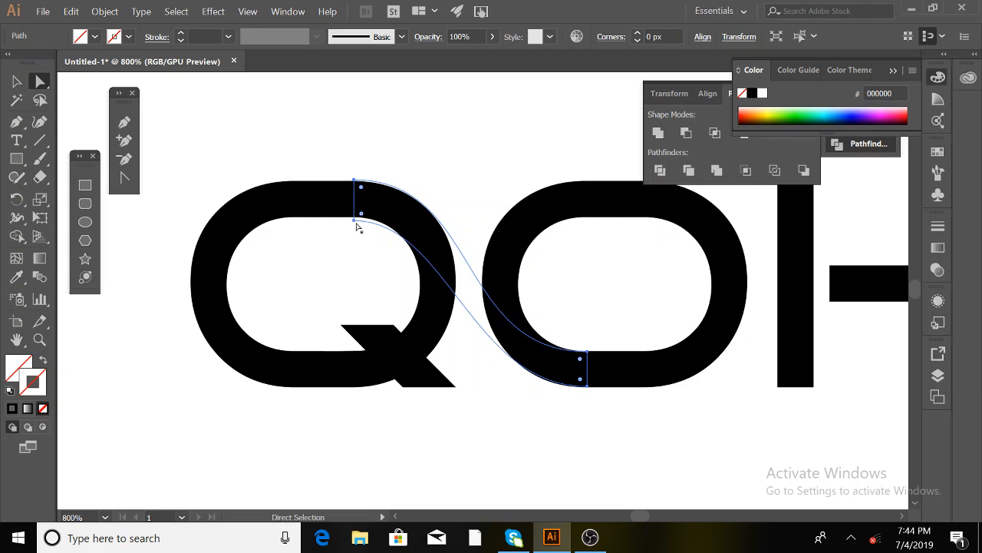
- Move the connector's lower anchor on the Q up onto the Q's upper inner edge
{"action": "mouse_move", "coordinate": [355, 221]}
{"action": "left_mouse_down"}
{"action": "mouse_move", "coordinate": [354, 244]}
{"action": "mouse_move", "coordinate": [355, 219]}
{"action": "left_mouse_up"}
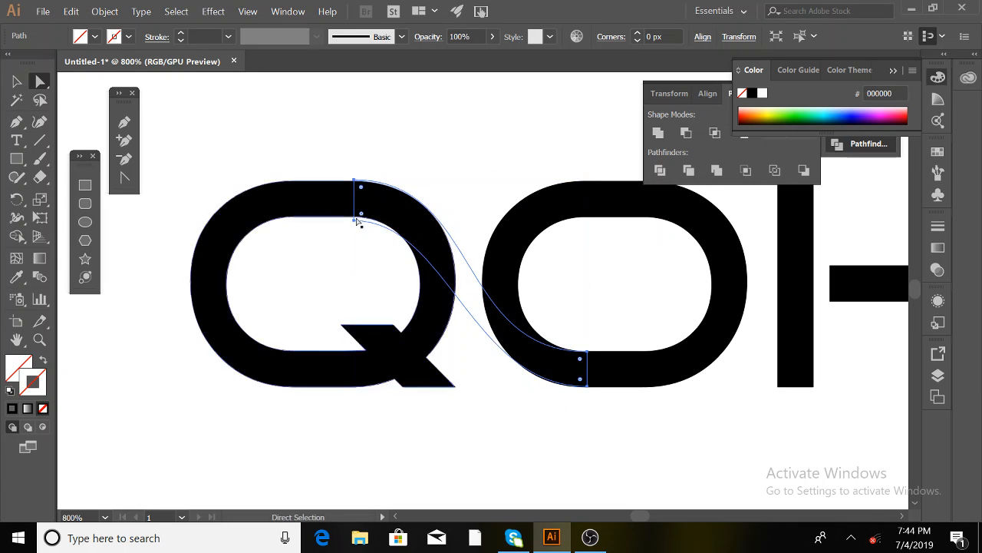
{"action": "left_click", "coordinate": [355, 221]}
{"action": "left_click_drag", "start_coordinate": [355, 223], "coordinate": [353, 216]}
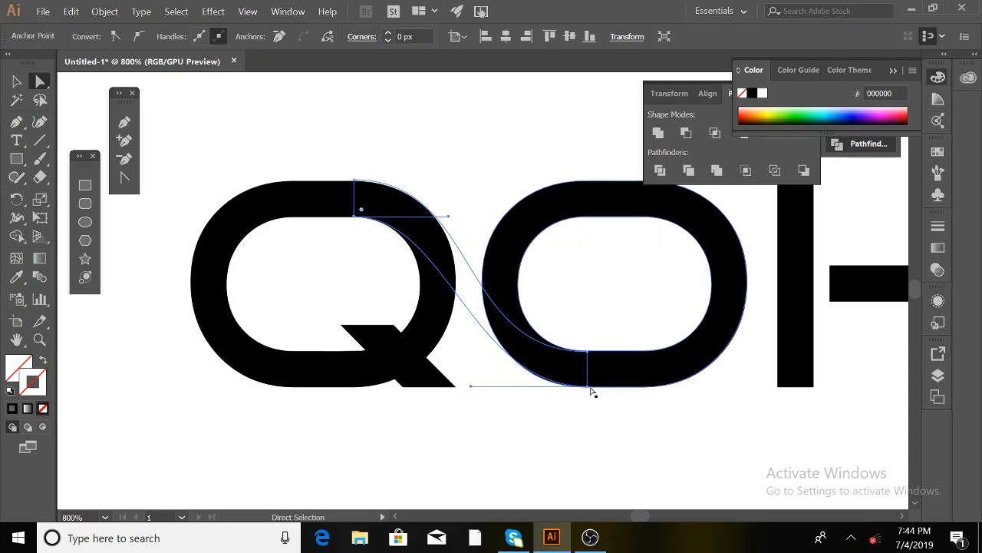
- Lengthen the horizontal handle of the connector's bottom anchor on the O toward the Q's tail, and deselect the path
{"action": "left_click", "coordinate": [588, 386]}
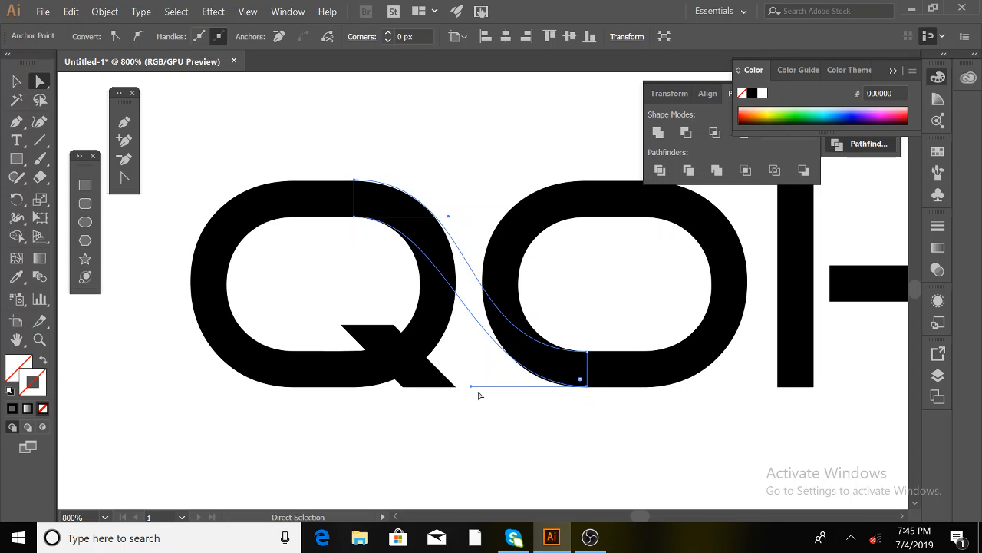
{"action": "left_click_drag", "start_coordinate": [472, 390], "coordinate": [444, 392]}
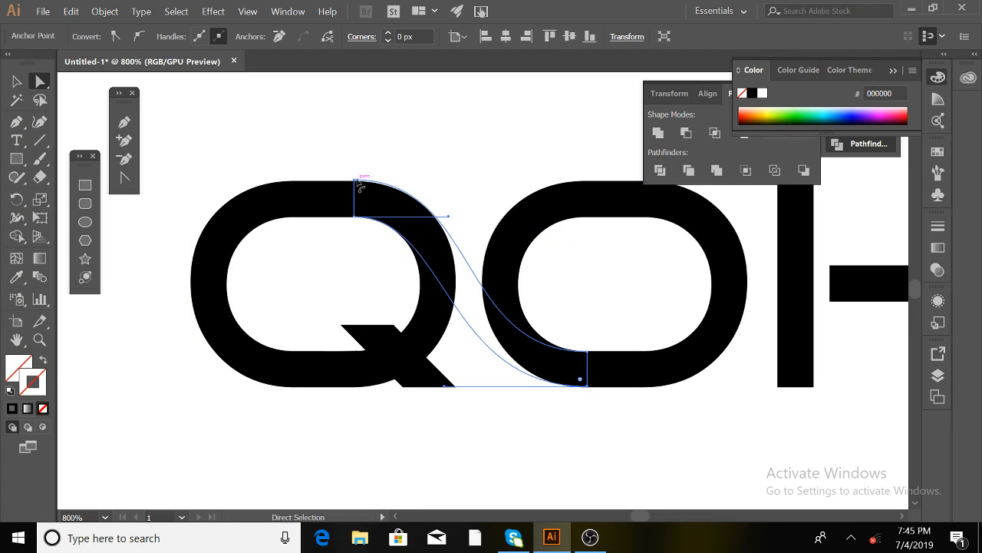
{"action": "left_click", "coordinate": [355, 182]}
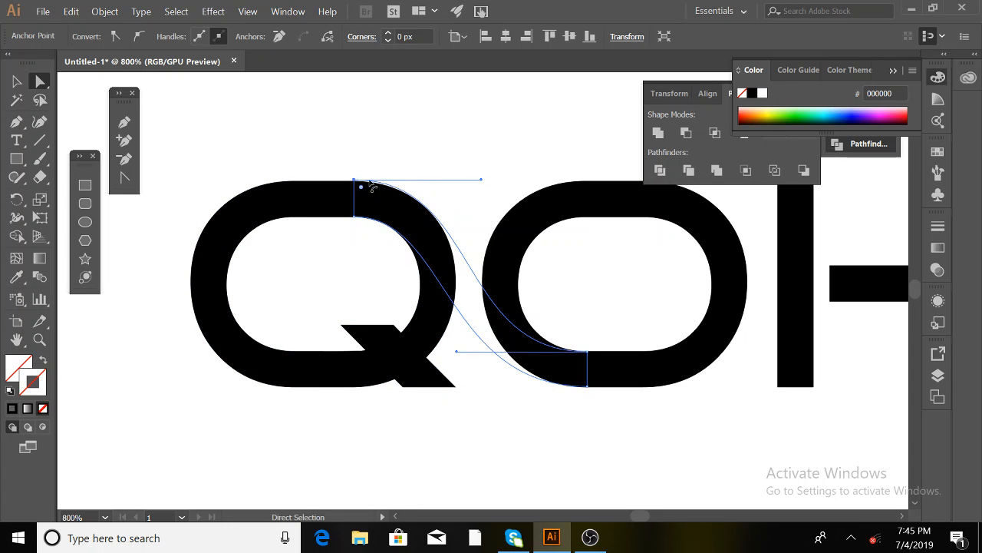
{"action": "mouse_move", "coordinate": [359, 183]}
{"action": "left_mouse_down"}
{"action": "mouse_move", "coordinate": [358, 160]}
{"action": "mouse_move", "coordinate": [355, 180]}
{"action": "left_mouse_up"}
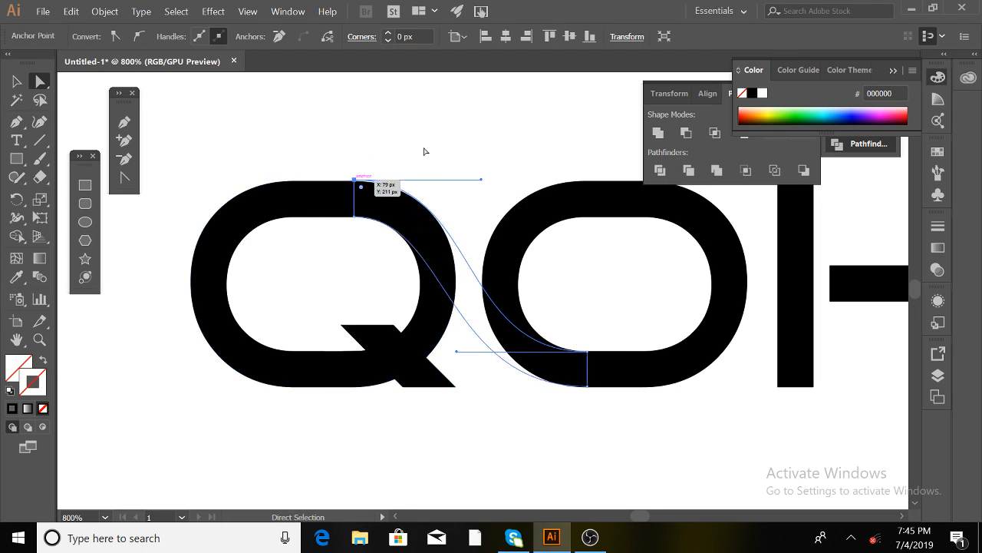
{"action": "left_click", "coordinate": [430, 147]}
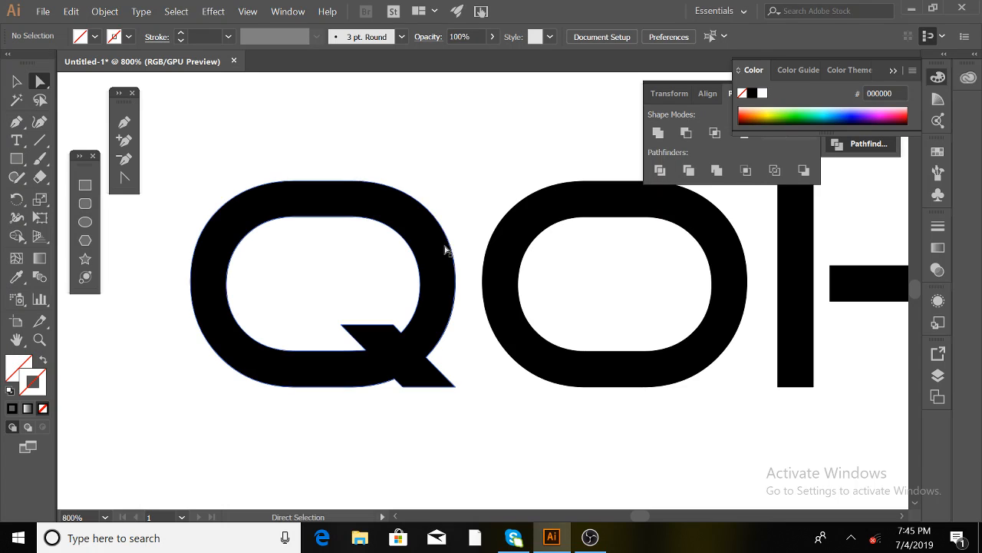
- Shorten the handle of the connector's anchor on the O's lower inner edge, tilt it slightly upward, and deselect the path
{"action": "left_click_drag", "start_coordinate": [479, 179], "coordinate": [462, 304]}
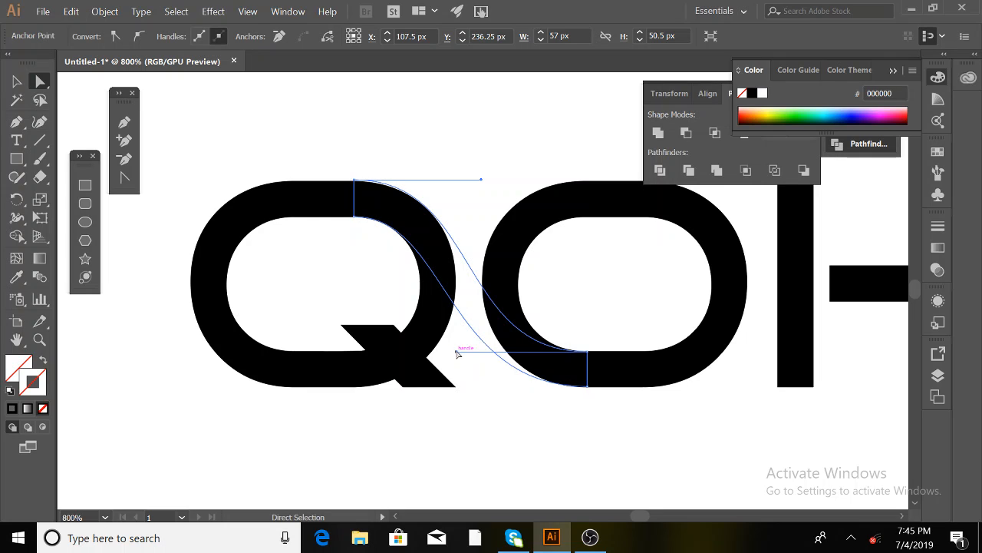
{"action": "left_click_drag", "start_coordinate": [458, 354], "coordinate": [472, 355]}
{"action": "left_click_drag", "start_coordinate": [474, 355], "coordinate": [497, 356]}
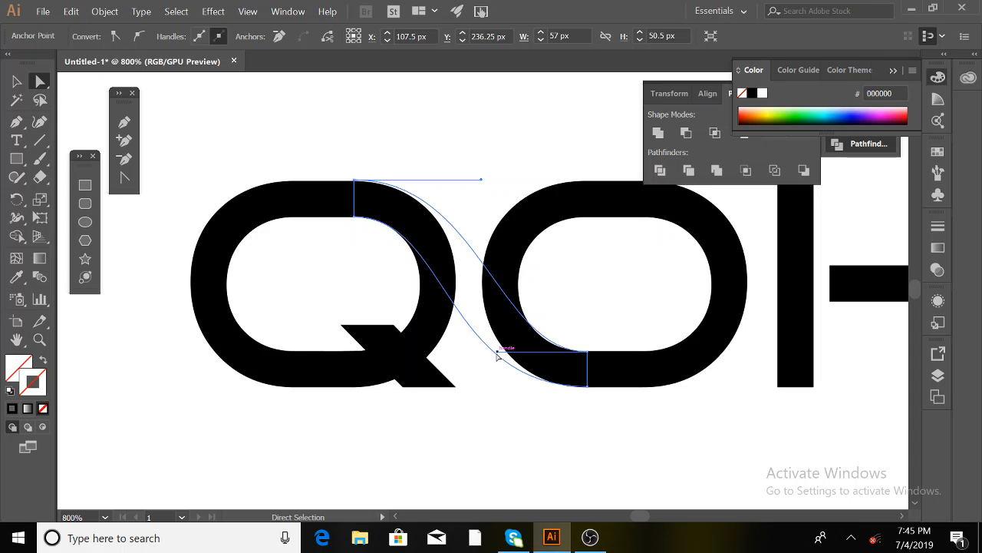
{"action": "left_click_drag", "start_coordinate": [498, 355], "coordinate": [481, 347]}
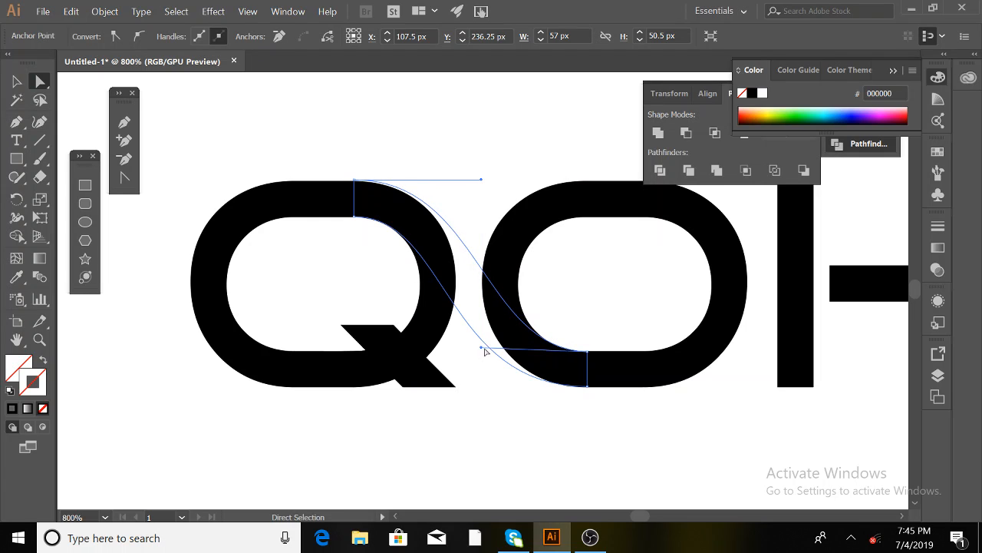
{"action": "left_click", "coordinate": [439, 148]}
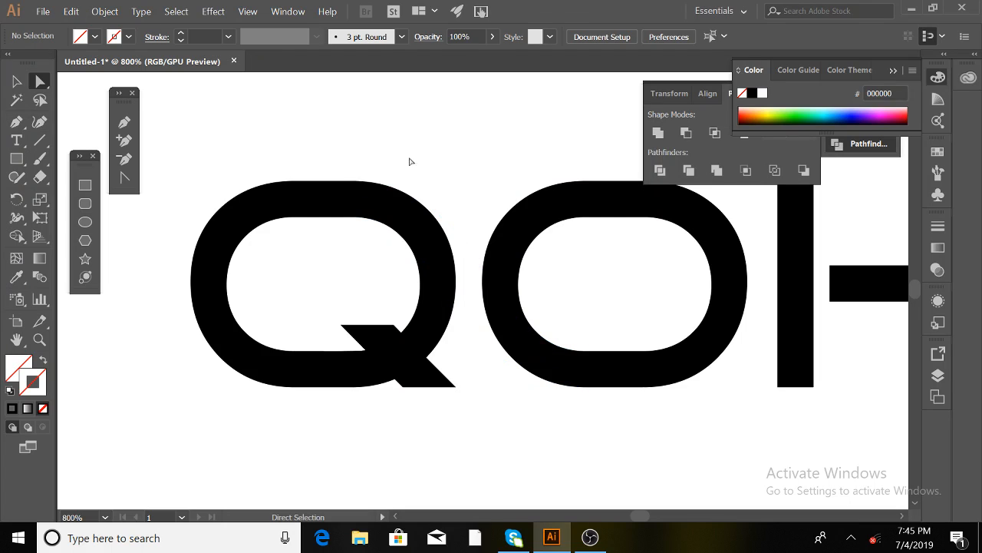
- Shorten the handle of the connector's top anchor on the Q with a slight downward tilt, and fill the path with red E51717
{"action": "left_click", "coordinate": [354, 181]}
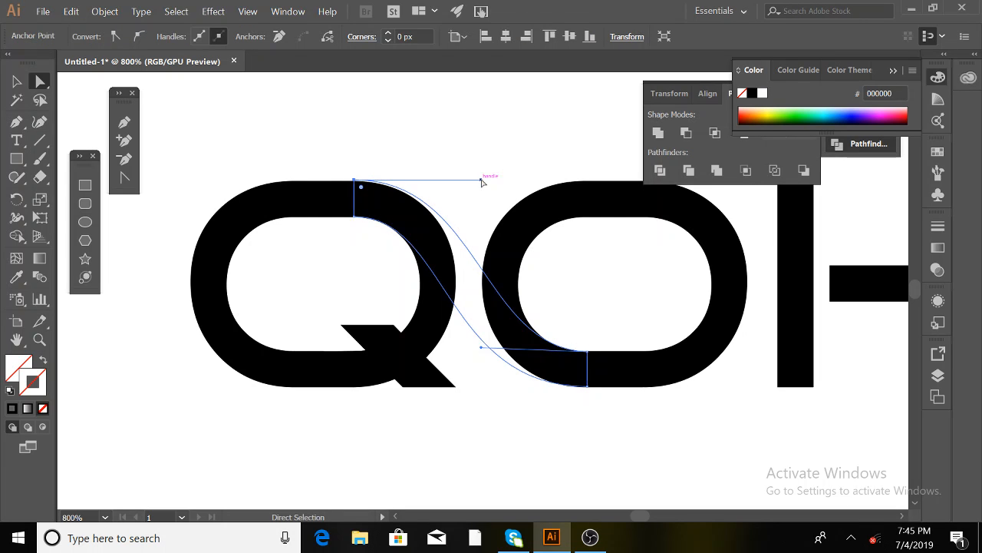
{"action": "left_click_drag", "start_coordinate": [483, 180], "coordinate": [478, 183]}
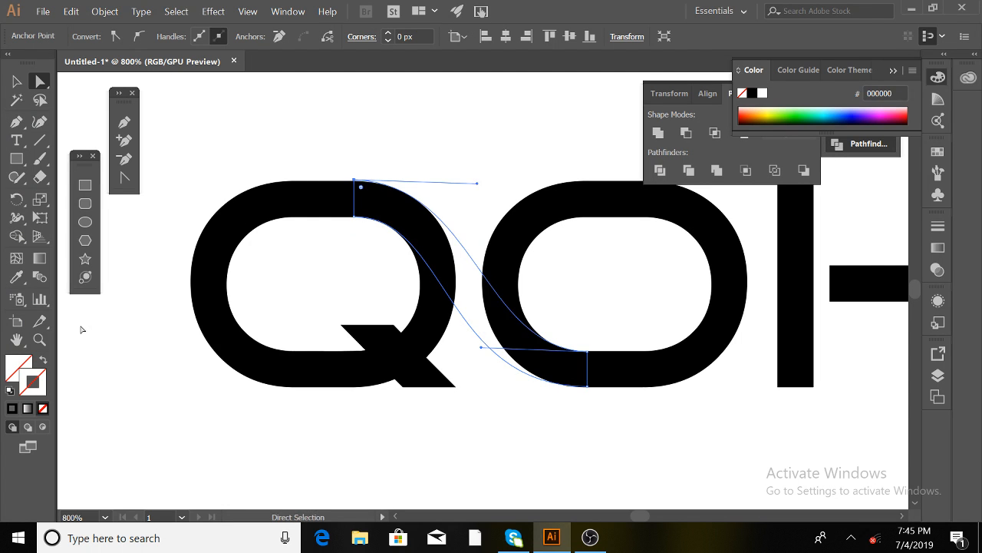
{"action": "double_click", "coordinate": [18, 368]}
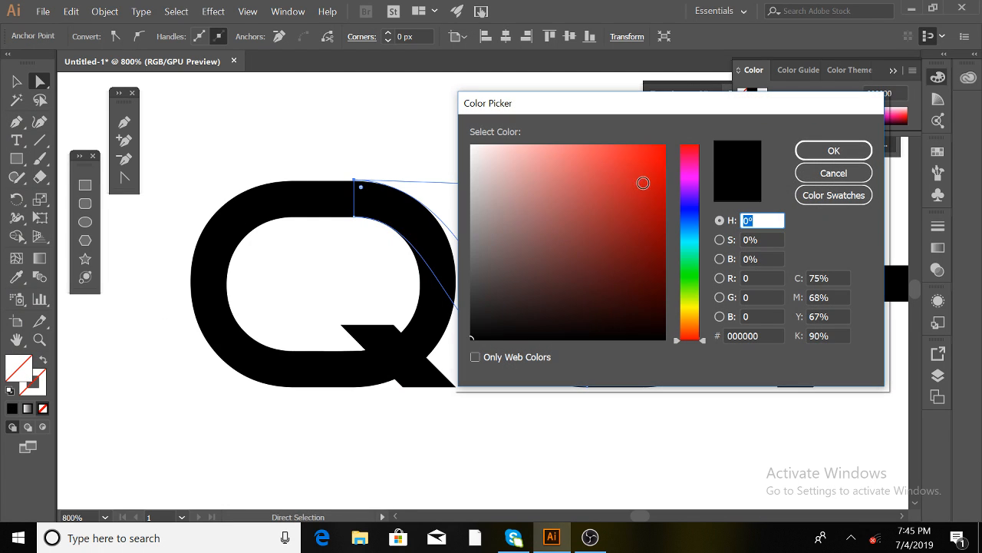
{"action": "left_click", "coordinate": [646, 162]}
{"action": "left_click", "coordinate": [821, 153]}
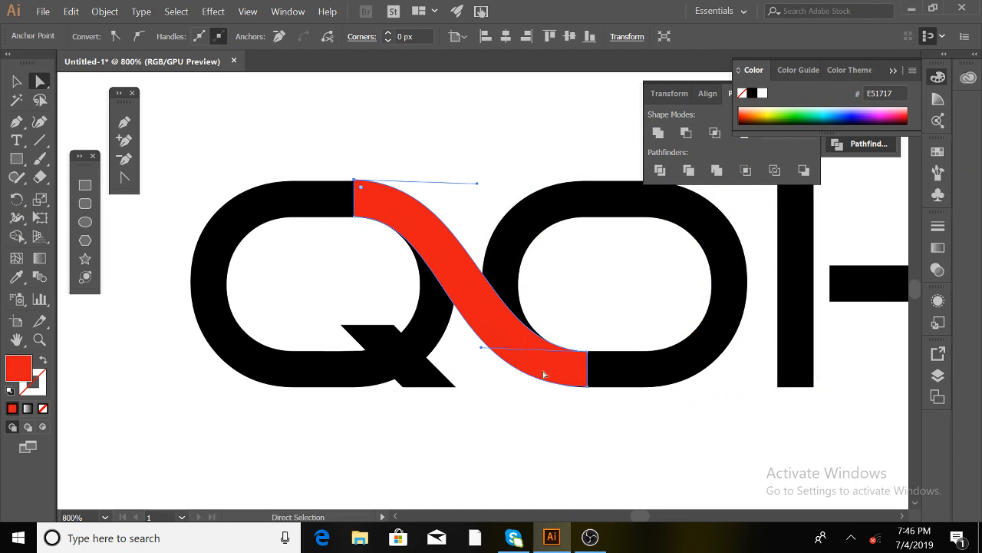
- Slightly shorten the handle of the connector's bottom anchor on the O's lower outer edge, and deselect the path
{"action": "left_click", "coordinate": [586, 386]}
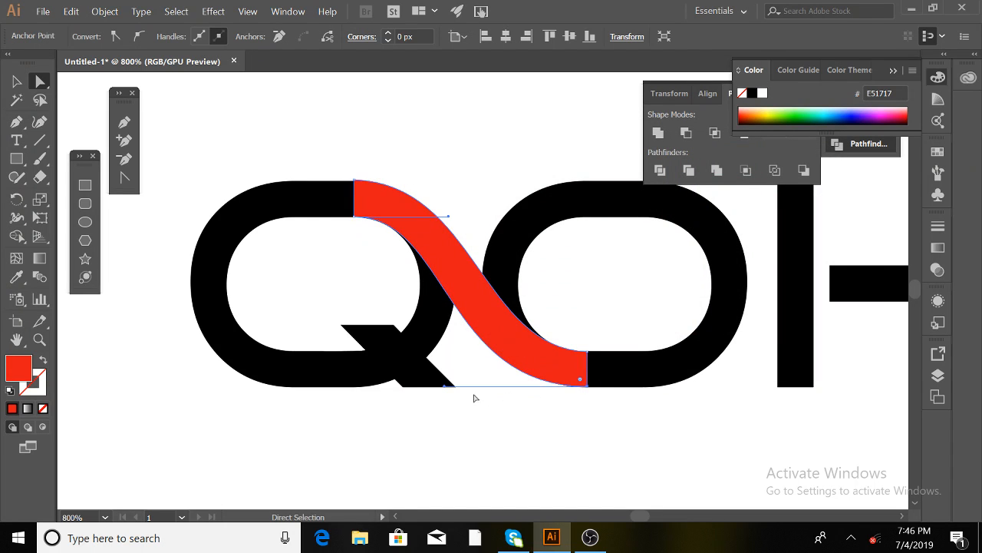
{"action": "left_click_drag", "start_coordinate": [445, 387], "coordinate": [453, 388]}
{"action": "left_click", "coordinate": [511, 407]}
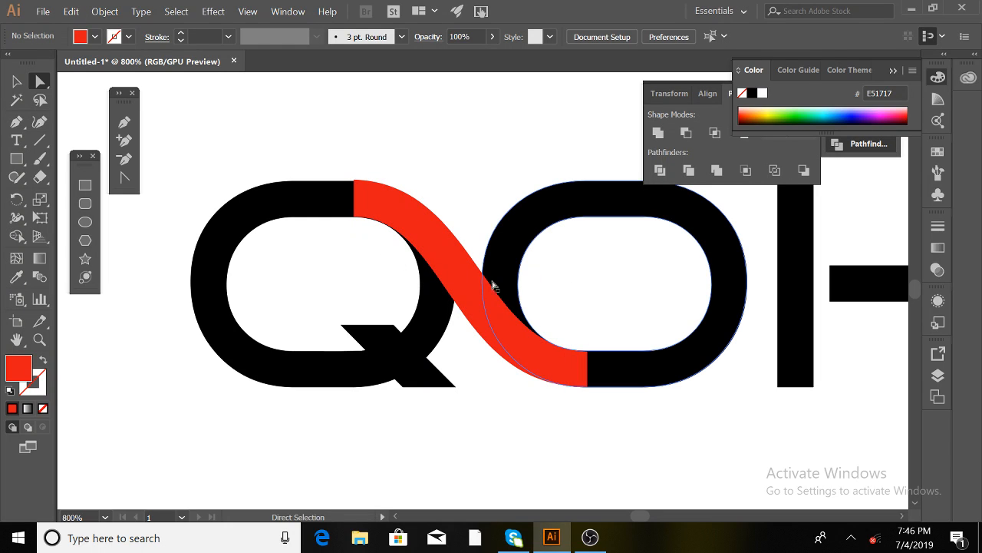
{"action": "left_click_drag", "start_coordinate": [845, 312], "coordinate": [143, 427]}
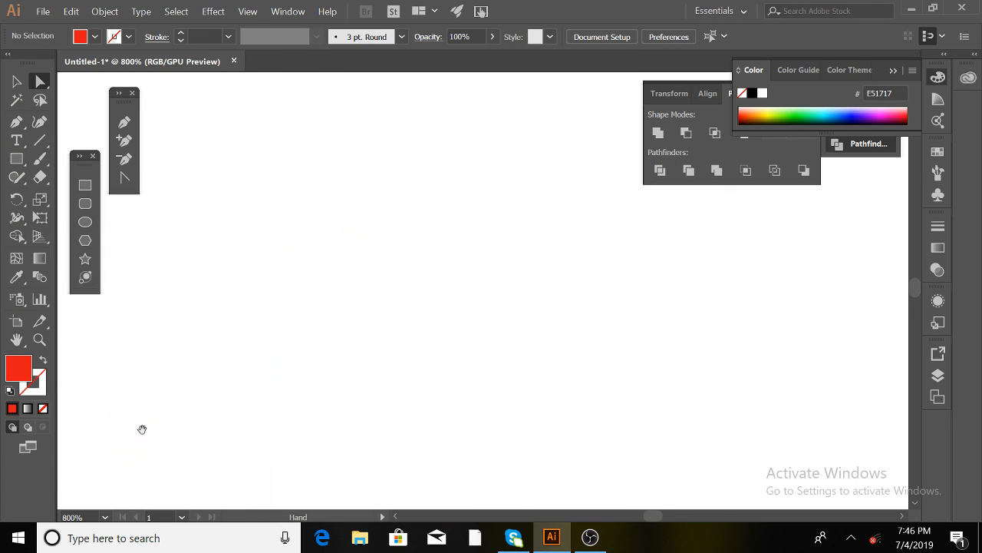
{"action": "key", "text": "ctrl+0"}
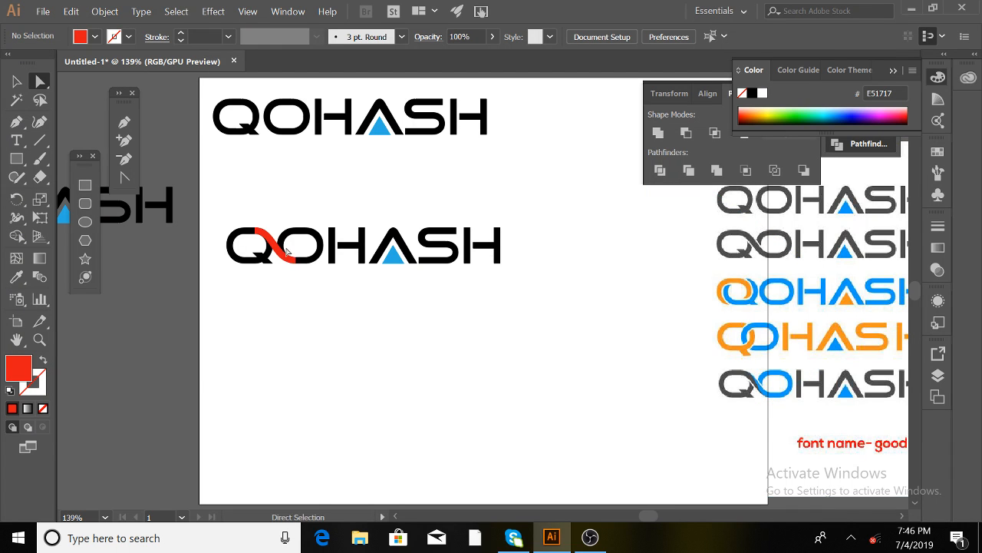
{"action": "key", "text": "ctrl+equal"}
{"action": "key", "text": "ctrl+equal"}
{"action": "key", "text": "ctrl+equal"}
{"action": "left_click_drag", "start_coordinate": [287, 245], "coordinate": [584, 393]}
{"action": "right_click", "coordinate": [323, 336]}
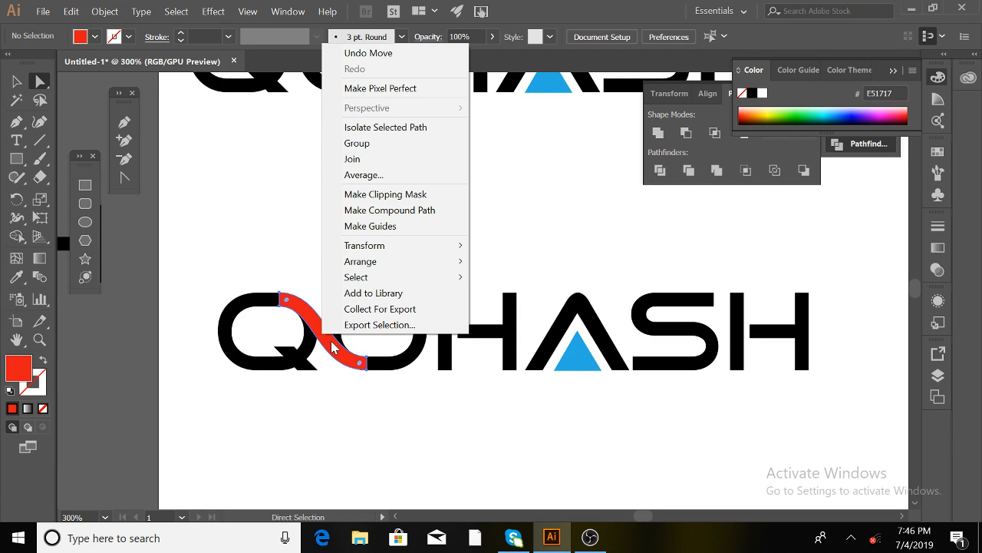
{"action": "left_click", "coordinate": [261, 258]}
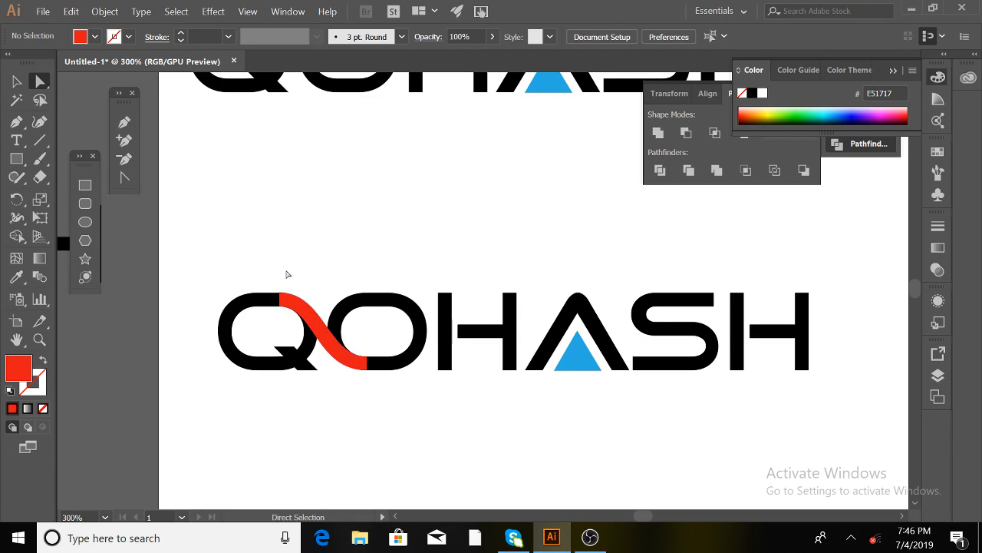
- Create an offset copy of the red connector at 4 px with miter joins and a miter limit of 4
{"action": "left_click", "coordinate": [316, 323]}
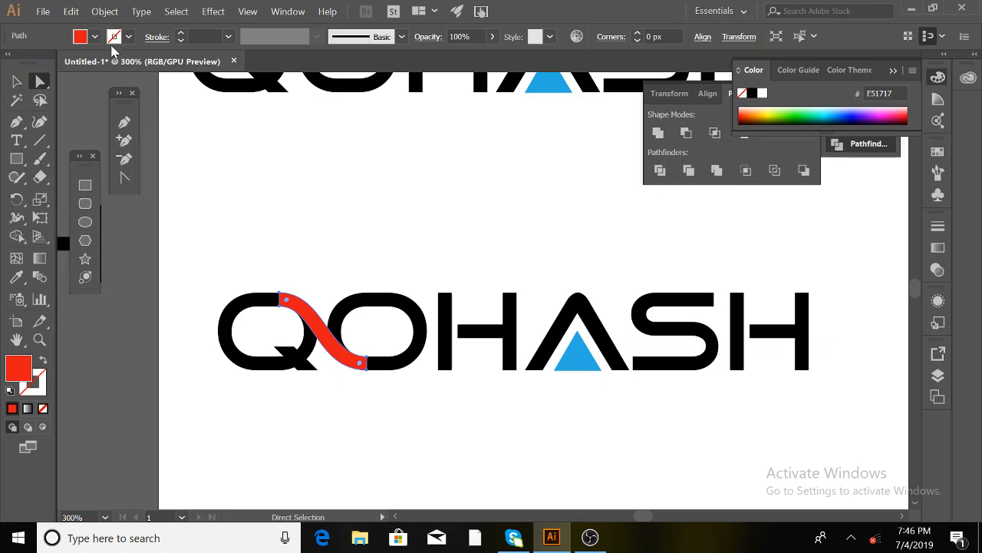
{"action": "left_click", "coordinate": [108, 11]}
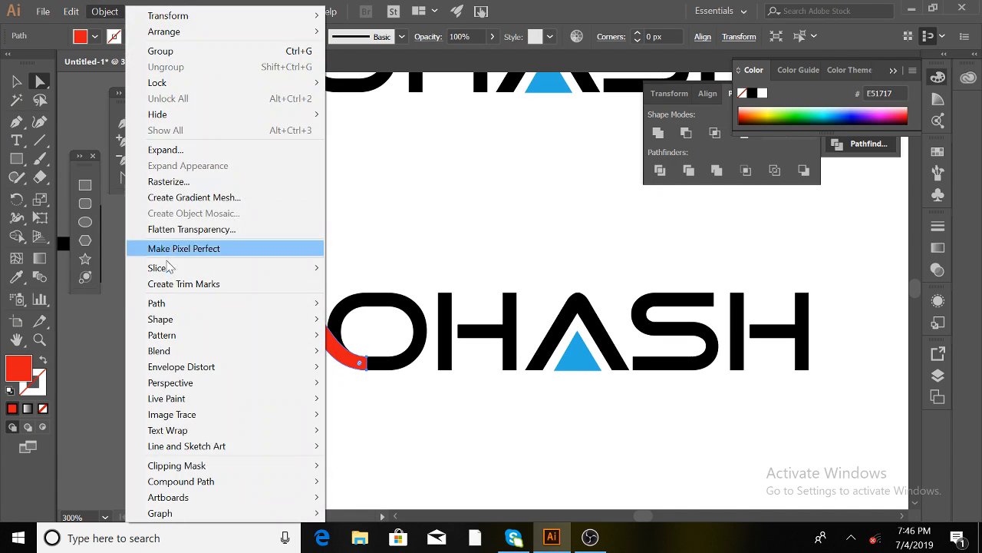
{"action": "mouse_move", "coordinate": [175, 305]}
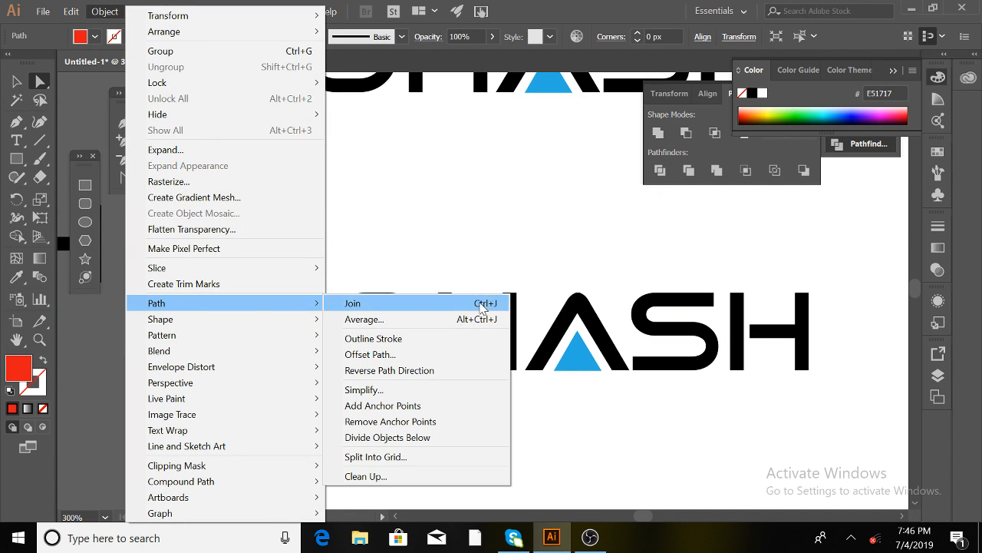
{"action": "left_click", "coordinate": [376, 354]}
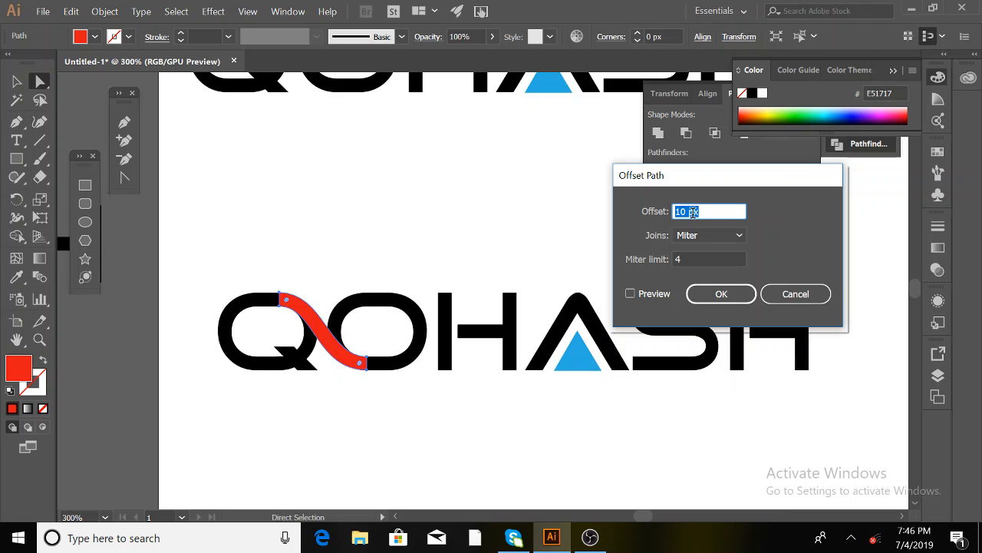
{"action": "type", "text": "5"}
{"action": "left_click", "coordinate": [630, 293]}
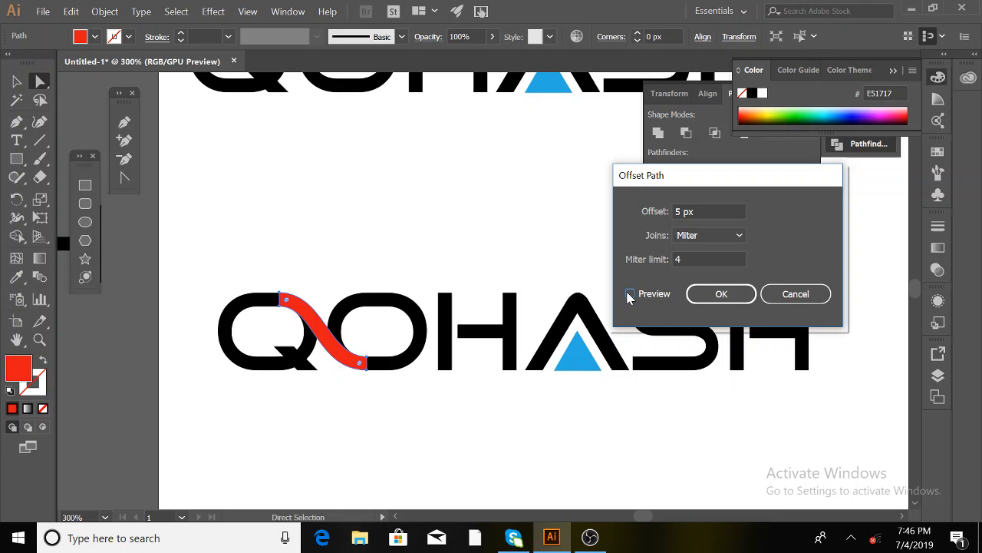
{"action": "double_click", "coordinate": [682, 211]}
{"action": "type", "text": "4"}
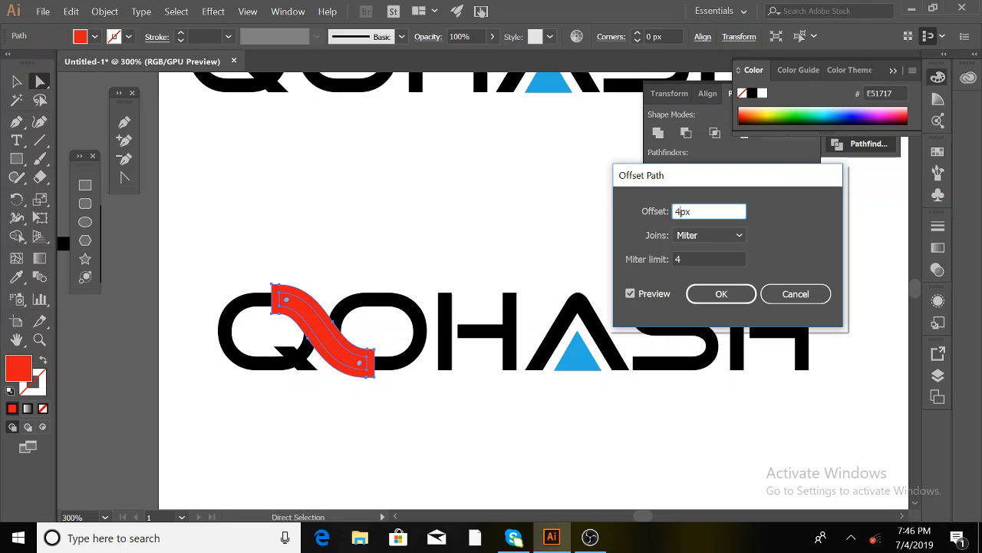
{"action": "left_click", "coordinate": [630, 293]}
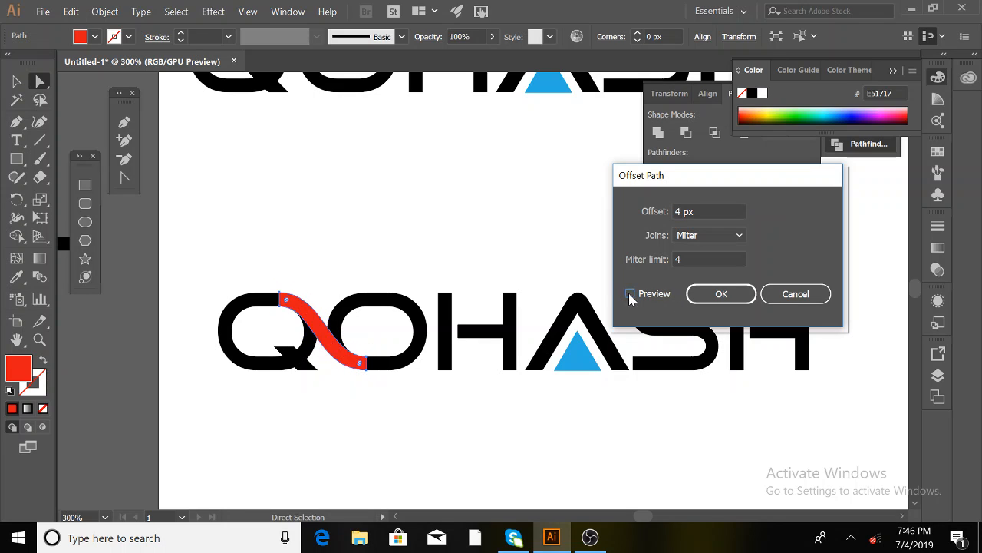
{"action": "left_click", "coordinate": [631, 294]}
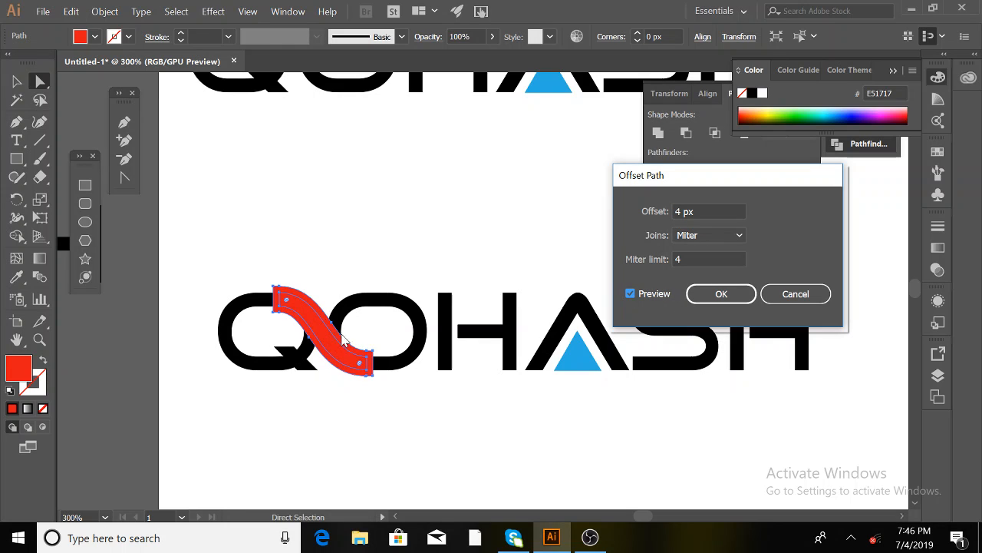
{"action": "left_click", "coordinate": [714, 295]}
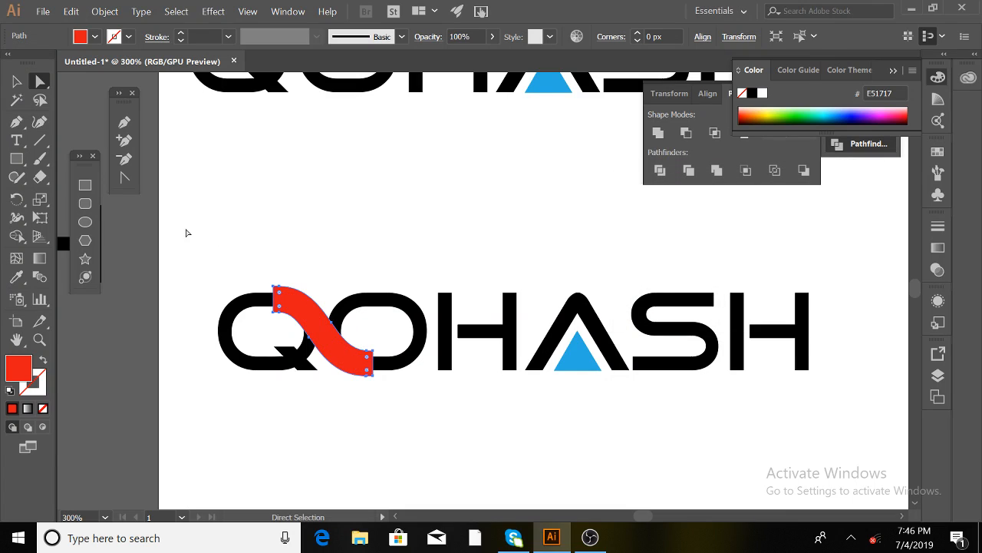
- Select the Q, the O and both connector shapes, and try to merge the offset strip along the connector's upper edge with Shape Builder
{"action": "left_click_drag", "start_coordinate": [258, 255], "coordinate": [402, 419]}
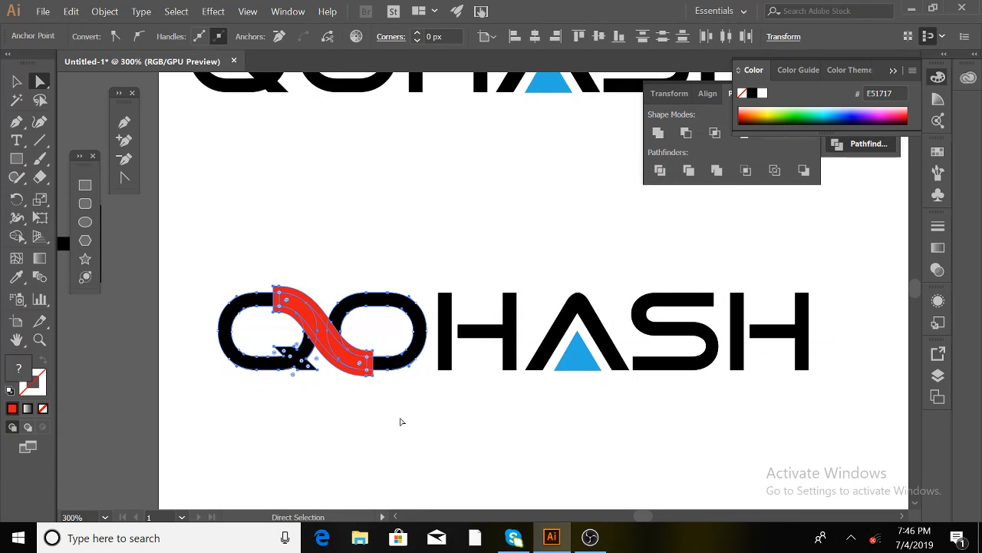
{"action": "left_click", "coordinate": [18, 81]}
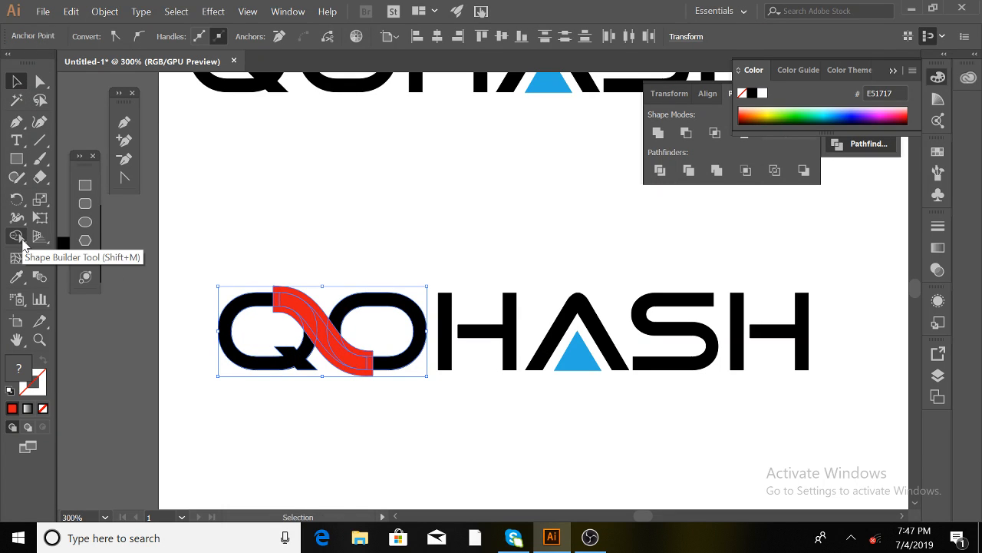
{"action": "left_click", "coordinate": [21, 241]}
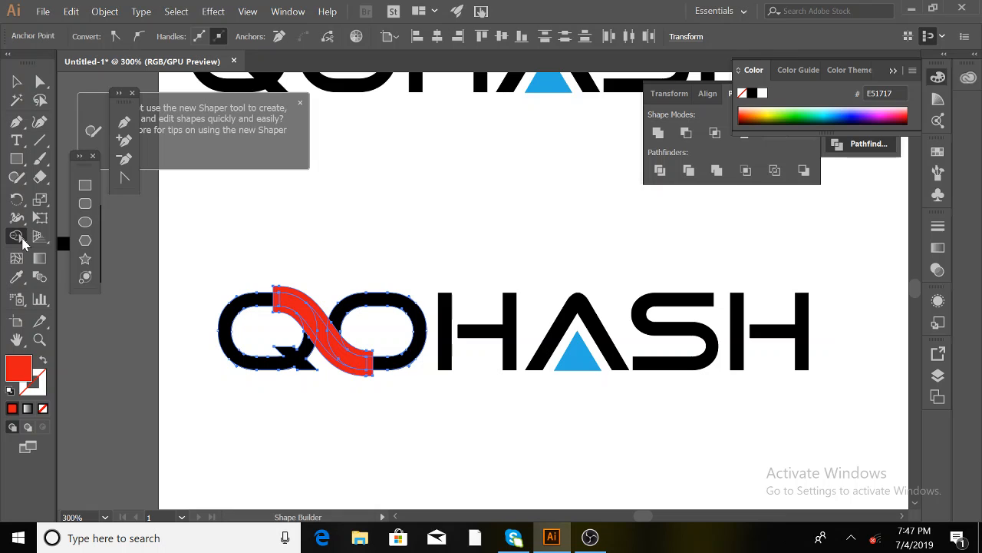
{"action": "key", "text": "ctrl+equal"}
{"action": "key", "text": "ctrl+equal"}
{"action": "key", "text": "ctrl+equal"}
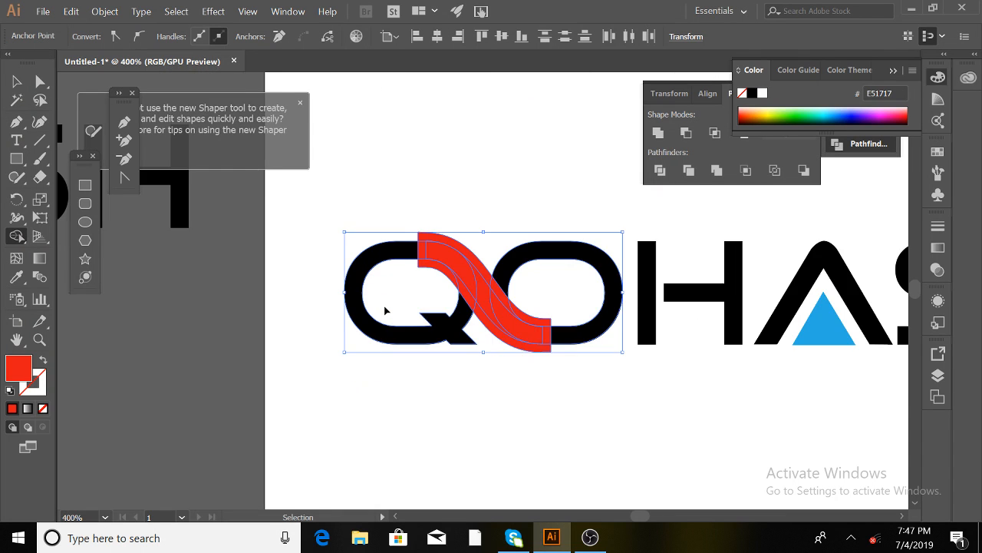
{"action": "key", "text": "ctrl+equal"}
{"action": "key", "text": "ctrl+equal"}
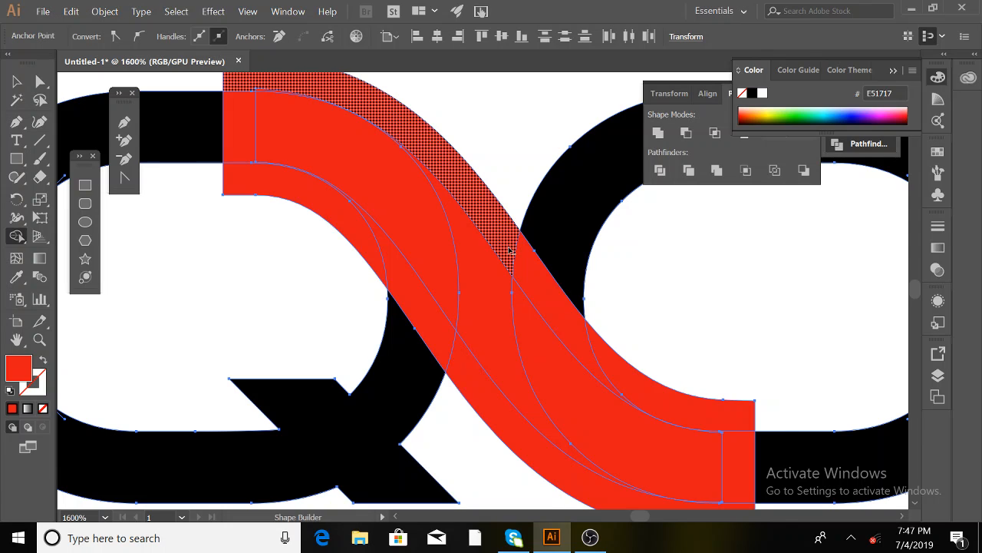
{"action": "left_click_drag", "start_coordinate": [509, 250], "coordinate": [518, 264]}
{"action": "left_click_drag", "start_coordinate": [582, 338], "coordinate": [603, 358]}
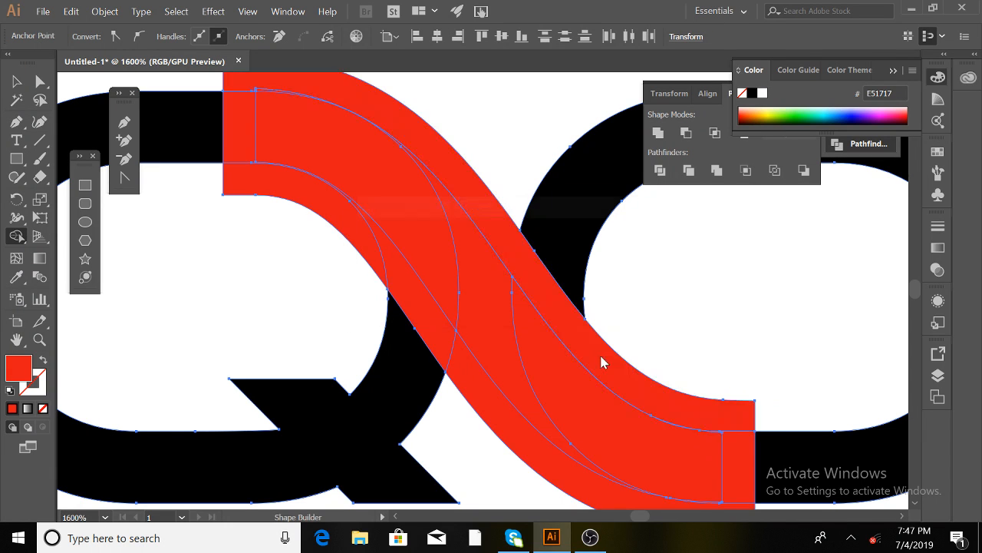
{"action": "left_click", "coordinate": [547, 281]}
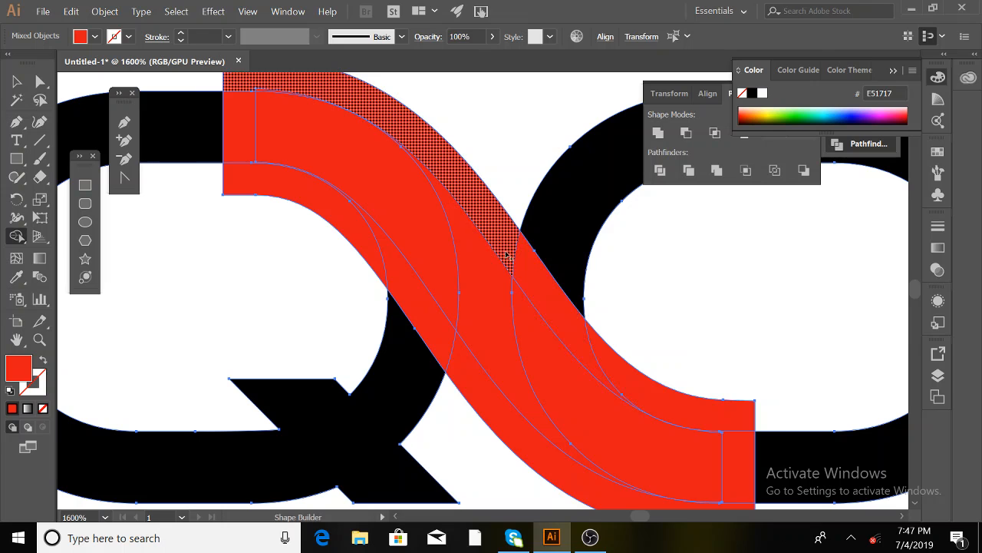
- Cut away the offset strip between the connector's upper edge and the O with Shape Builder, and undo the cuts and the path offset
{"action": "left_click_drag", "start_coordinate": [506, 241], "coordinate": [526, 268]}
{"action": "left_click_drag", "start_coordinate": [579, 336], "coordinate": [620, 368]}
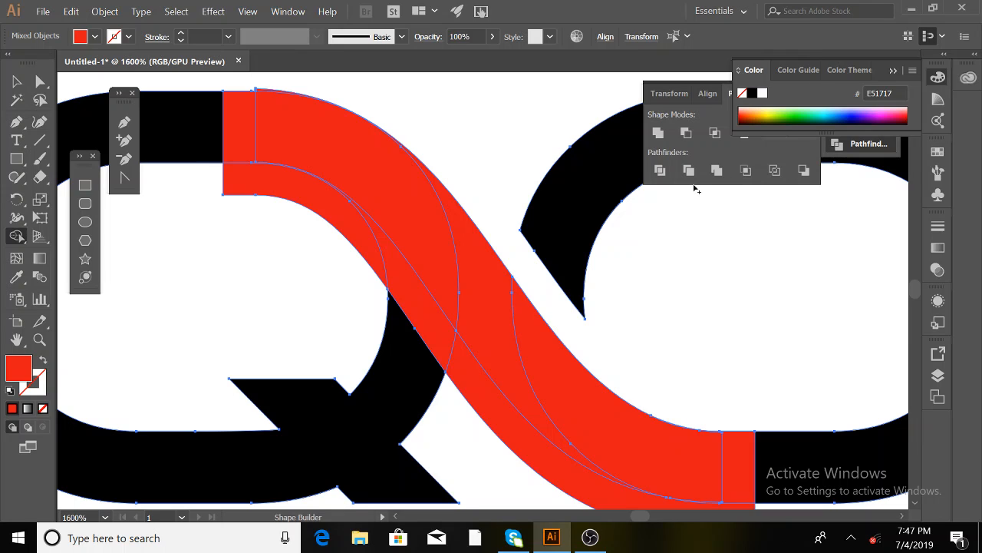
{"action": "left_click", "coordinate": [676, 143]}
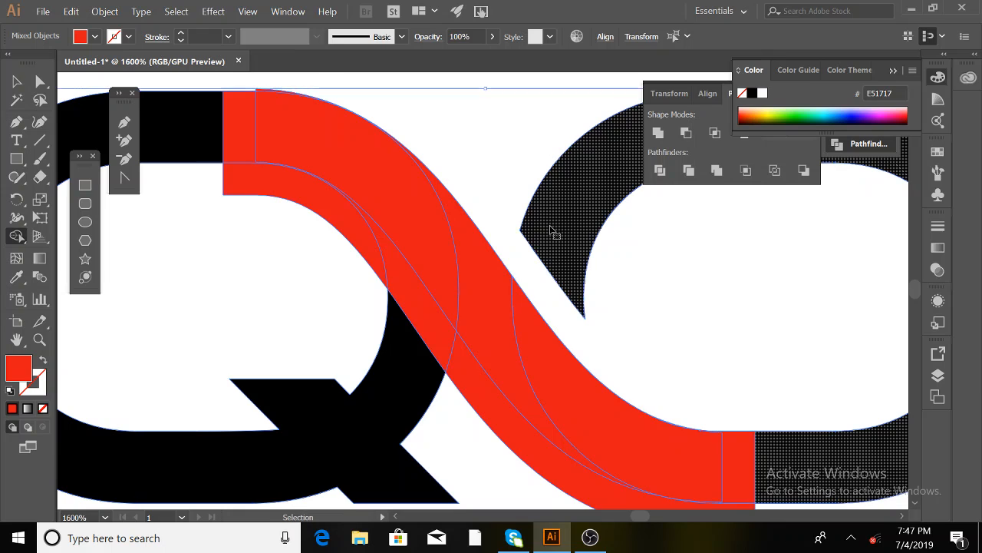
{"action": "key", "text": "shift+m"}
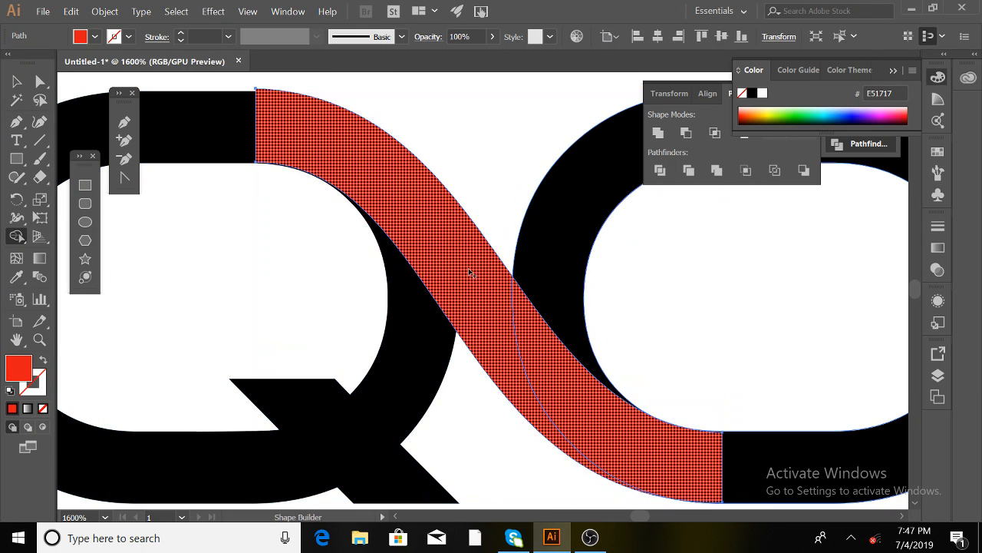
{"action": "left_click", "coordinate": [16, 81]}
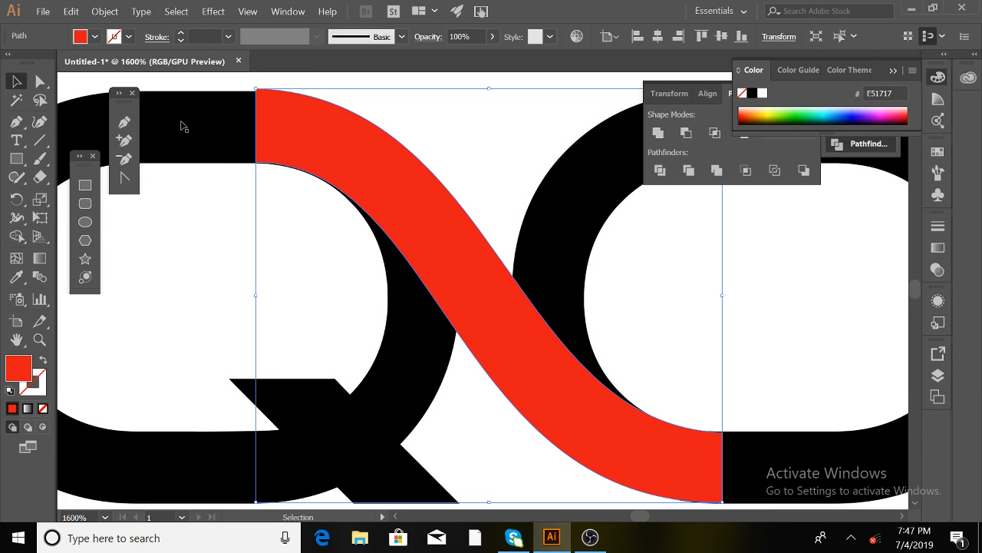
{"action": "left_click", "coordinate": [273, 250]}
{"action": "left_click", "coordinate": [382, 201]}
{"action": "left_click", "coordinate": [105, 11]}
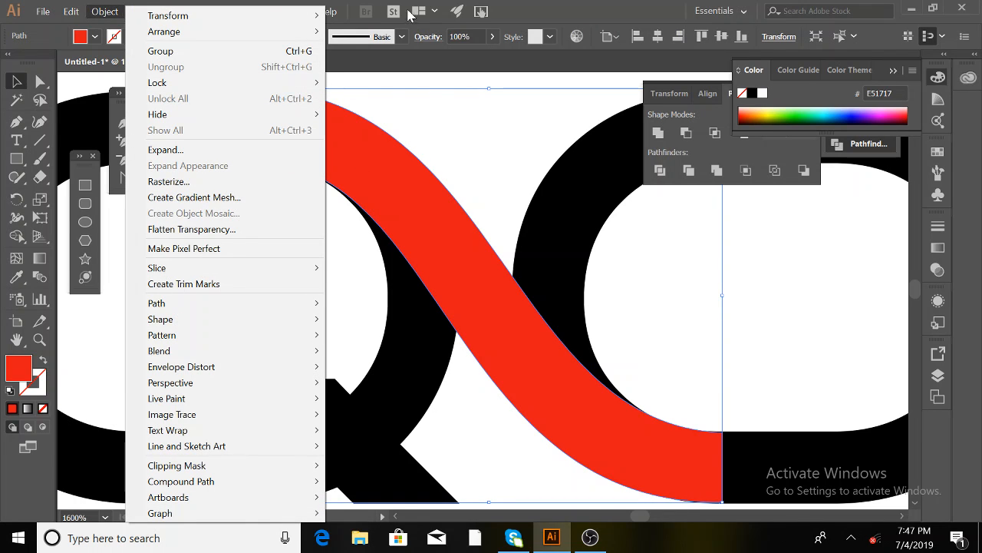
{"action": "left_click", "coordinate": [465, 161]}
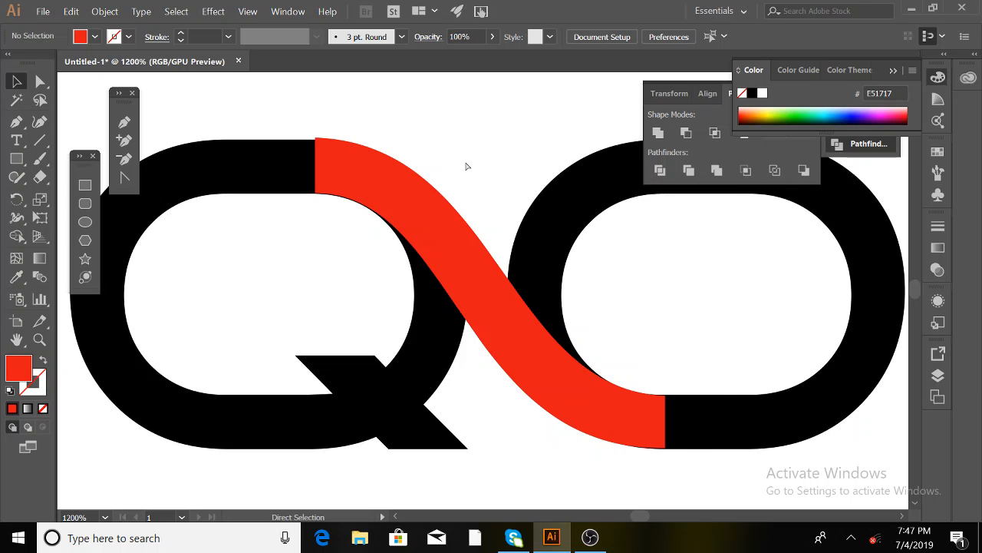
- Create an offset copy of the red connector at 4 px with miter joins and a miter limit of 4
{"action": "key", "text": "ctrl+minus"}
{"action": "left_click", "coordinate": [488, 291]}
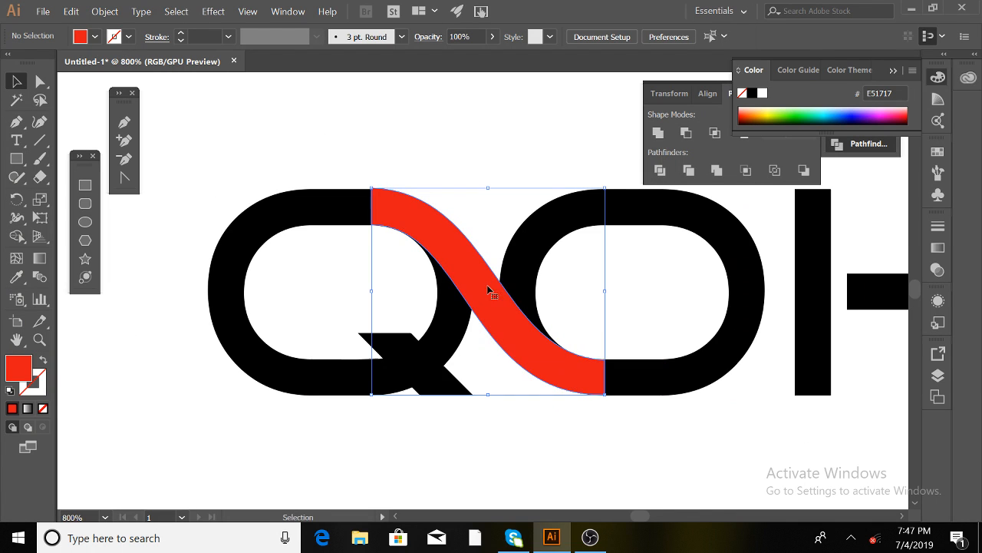
{"action": "left_click", "coordinate": [106, 12]}
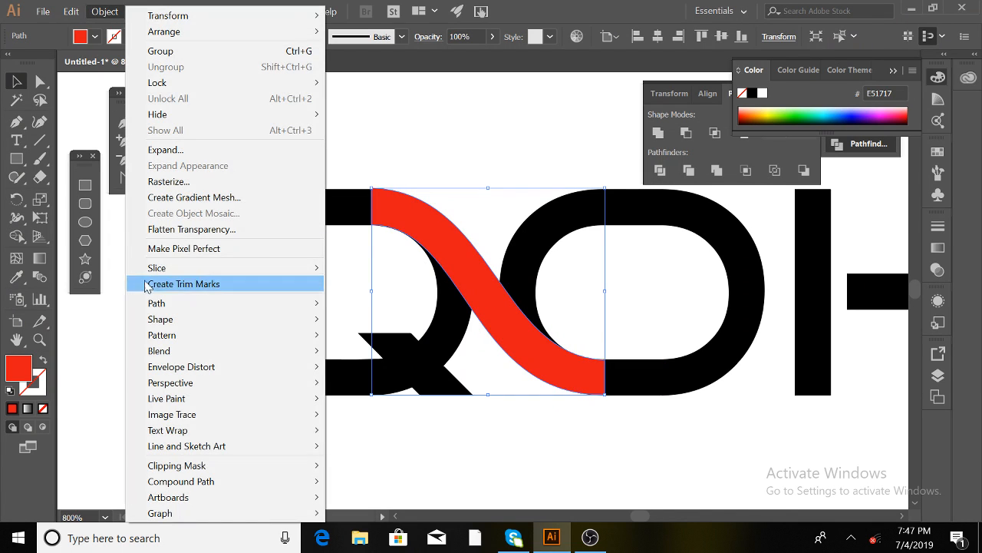
{"action": "mouse_move", "coordinate": [158, 303]}
{"action": "left_click", "coordinate": [349, 354]}
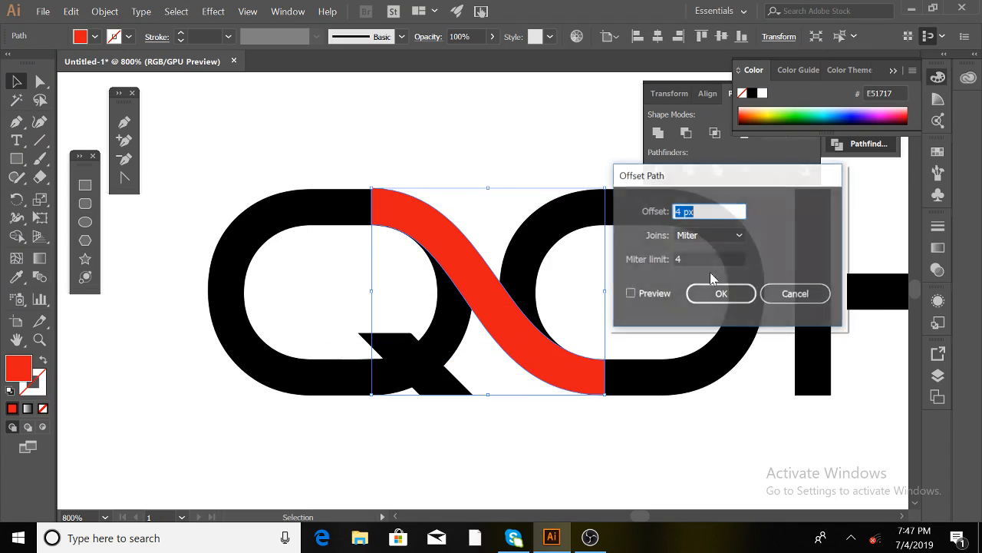
{"action": "left_click", "coordinate": [719, 299]}
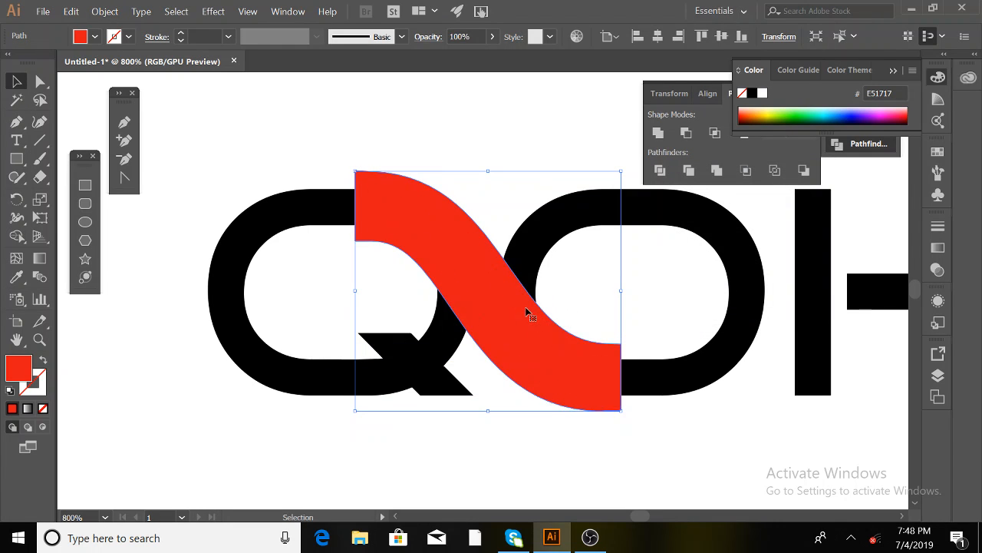
- Subtract the offset connector copy from the O with Minus Front and deselect the result
{"action": "left_click", "coordinate": [552, 235], "text": "shift"}
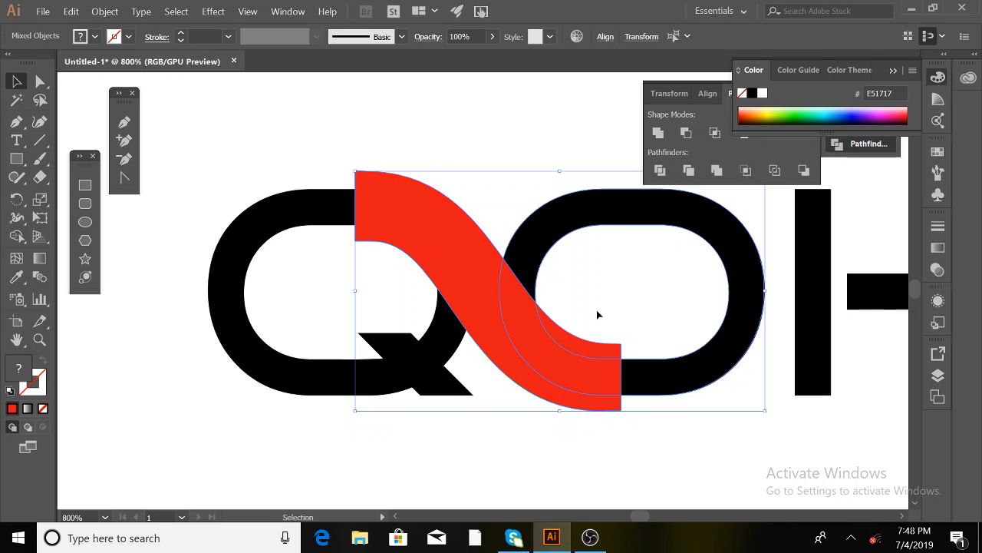
{"action": "left_click", "coordinate": [686, 133]}
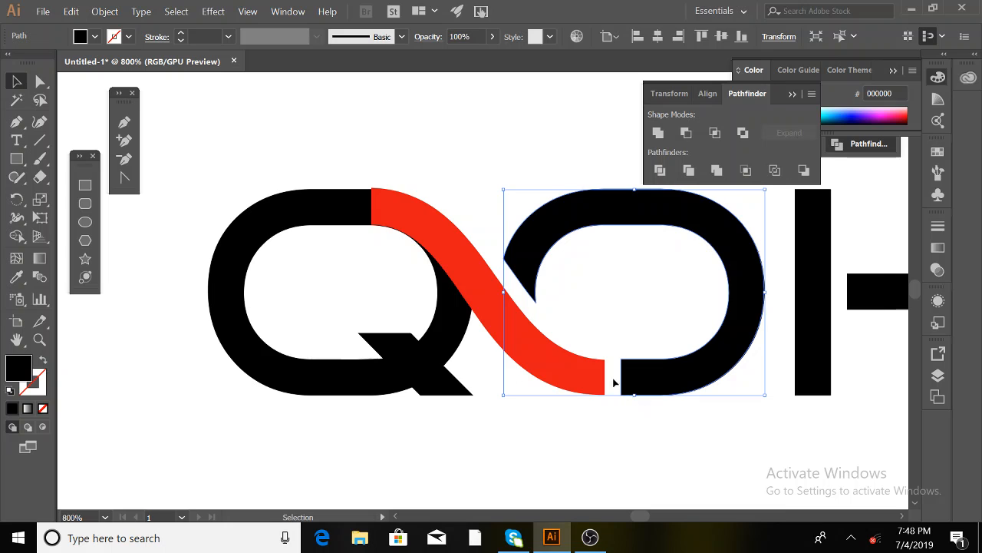
{"action": "left_click", "coordinate": [610, 407]}
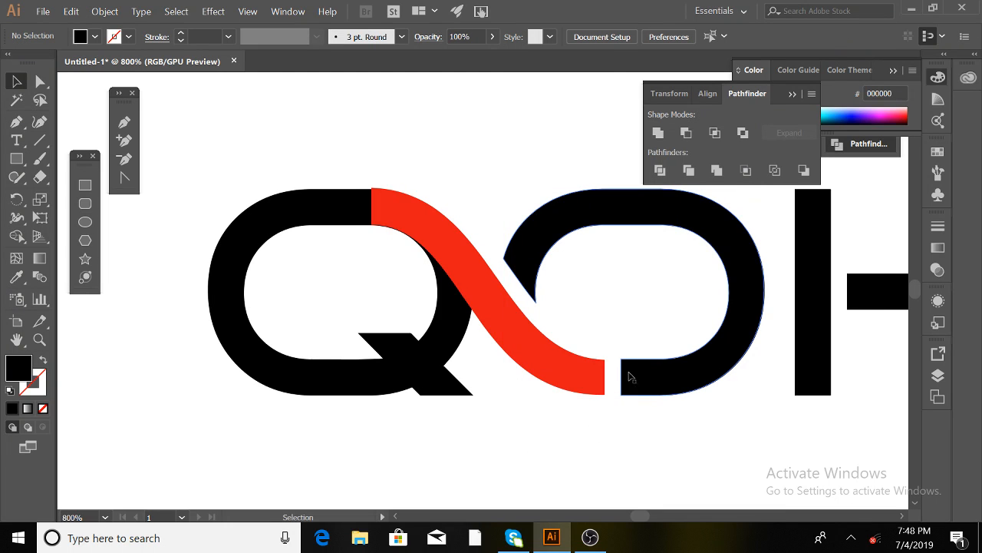
- Shift the two end anchors of the O's cut lower bar until they meet the connector's lower end, and deselect
{"action": "left_click", "coordinate": [40, 82]}
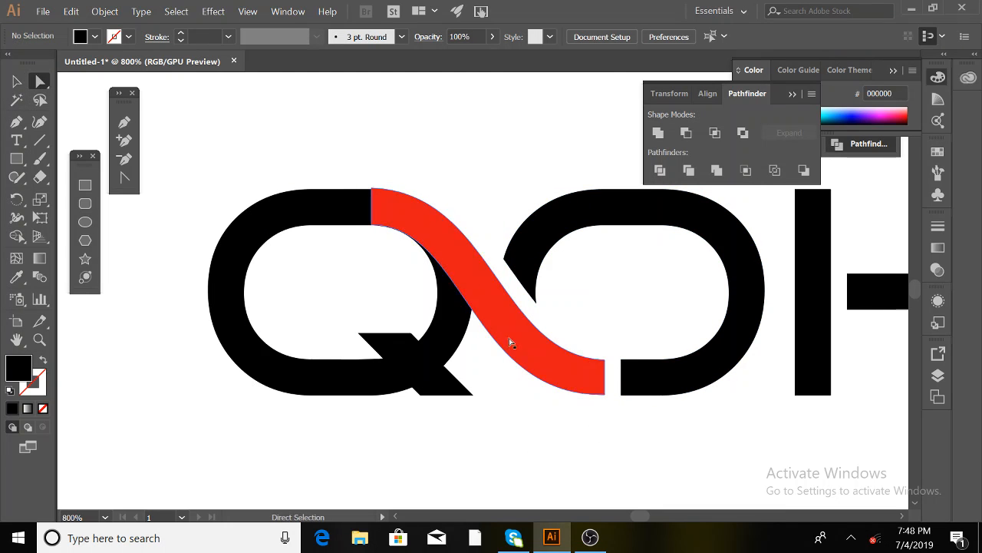
{"action": "left_click_drag", "start_coordinate": [619, 349], "coordinate": [629, 415]}
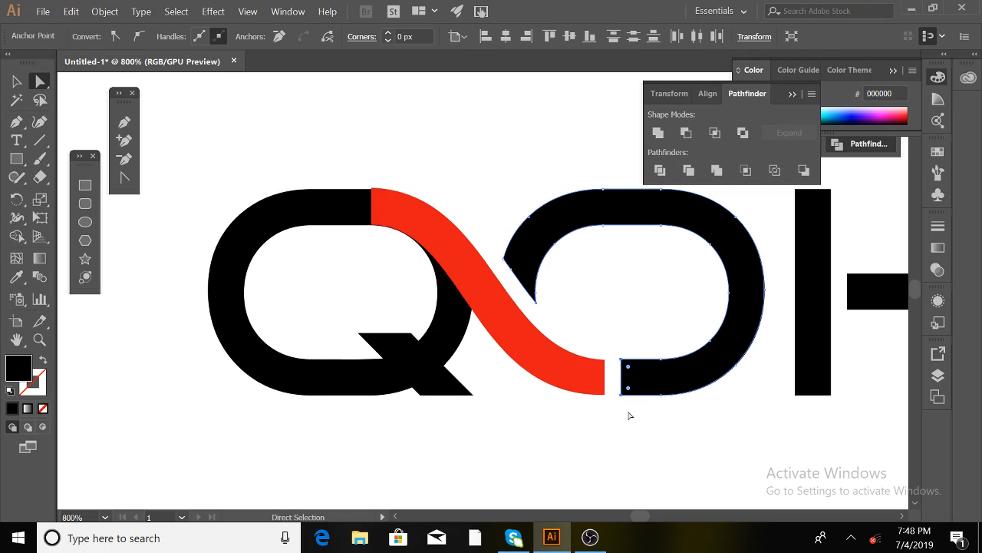
{"action": "key", "text": "Left"}
{"action": "key", "text": "Left"}
{"action": "key", "text": "Left"}
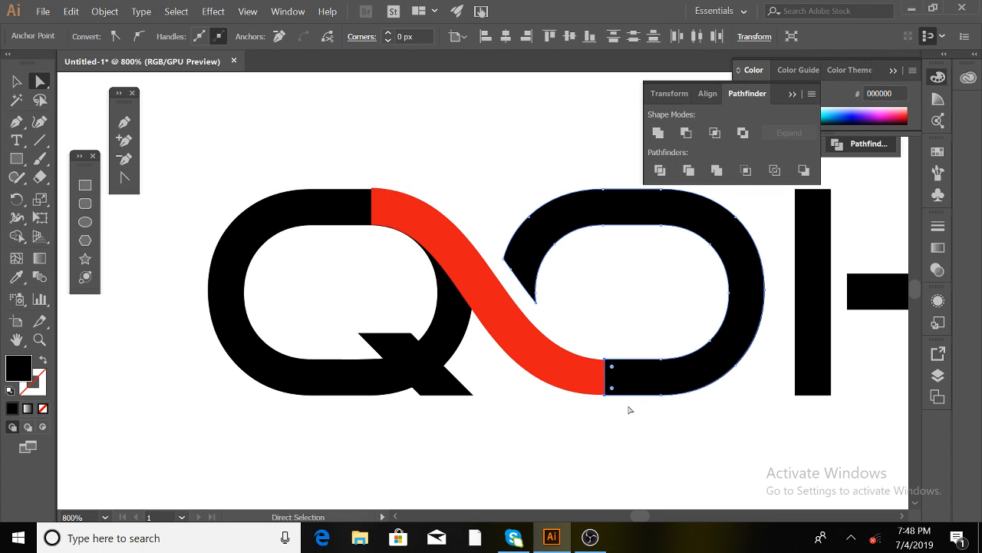
{"action": "left_click", "coordinate": [630, 430]}
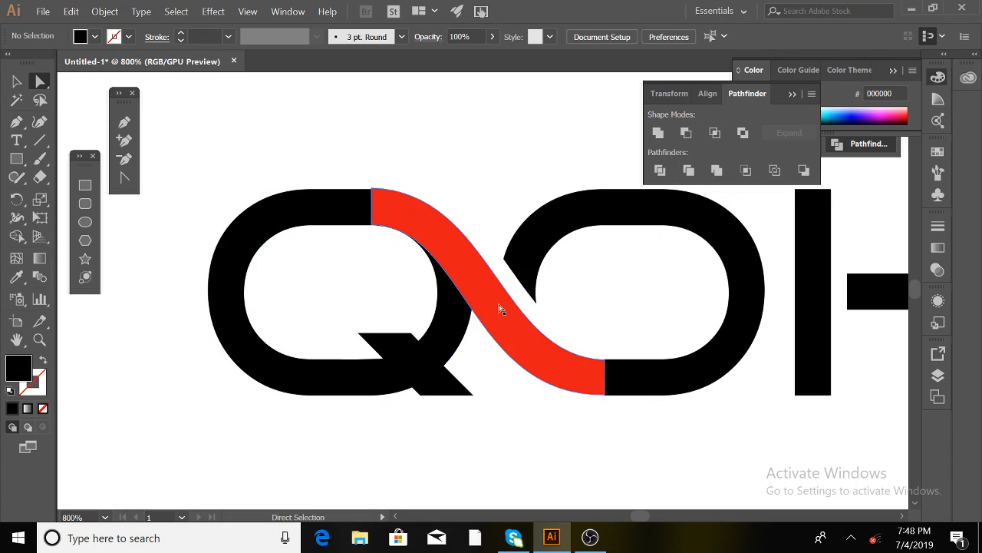
- Make another 4 px offset copy of the red connector with miter joins and a miter limit of 4
{"action": "left_click", "coordinate": [16, 81]}
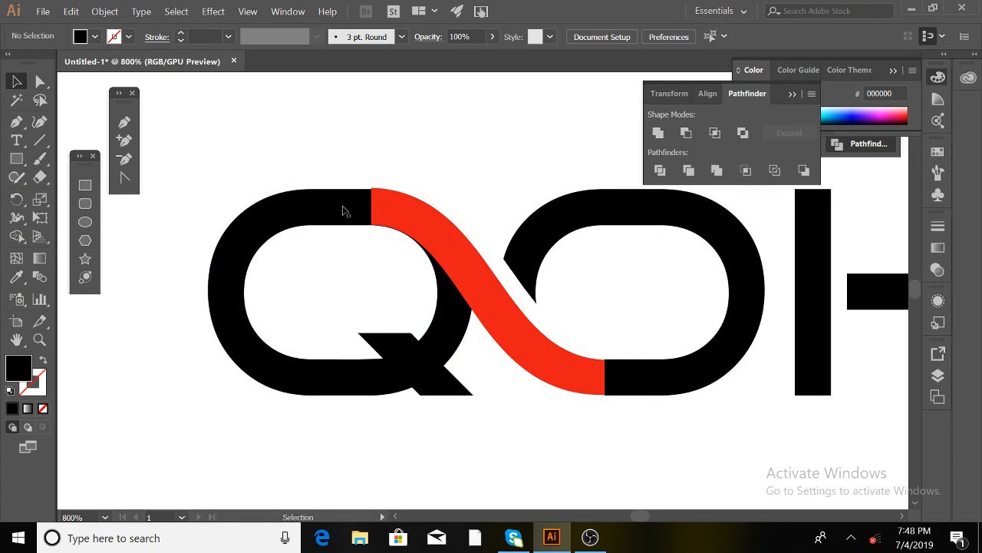
{"action": "left_click", "coordinate": [508, 297]}
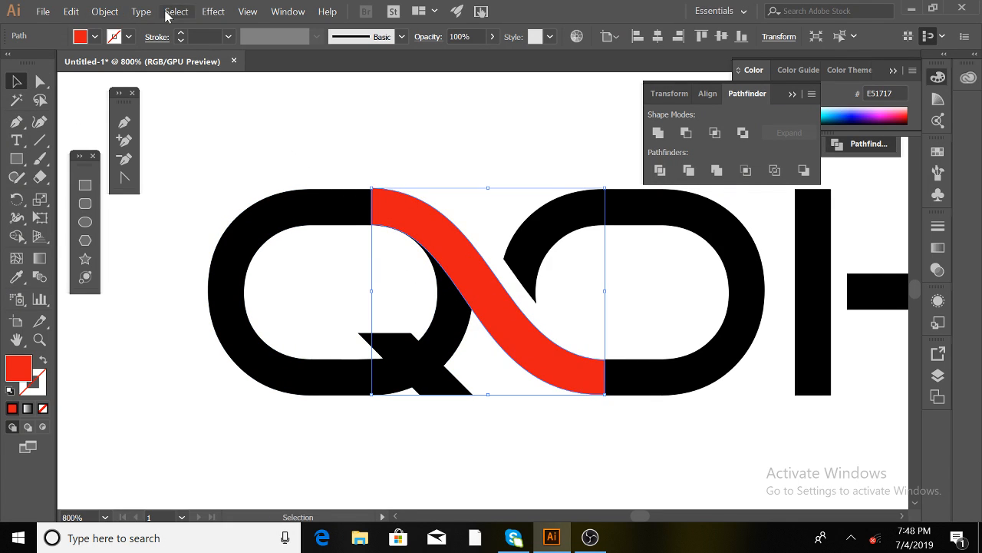
{"action": "left_click", "coordinate": [103, 11]}
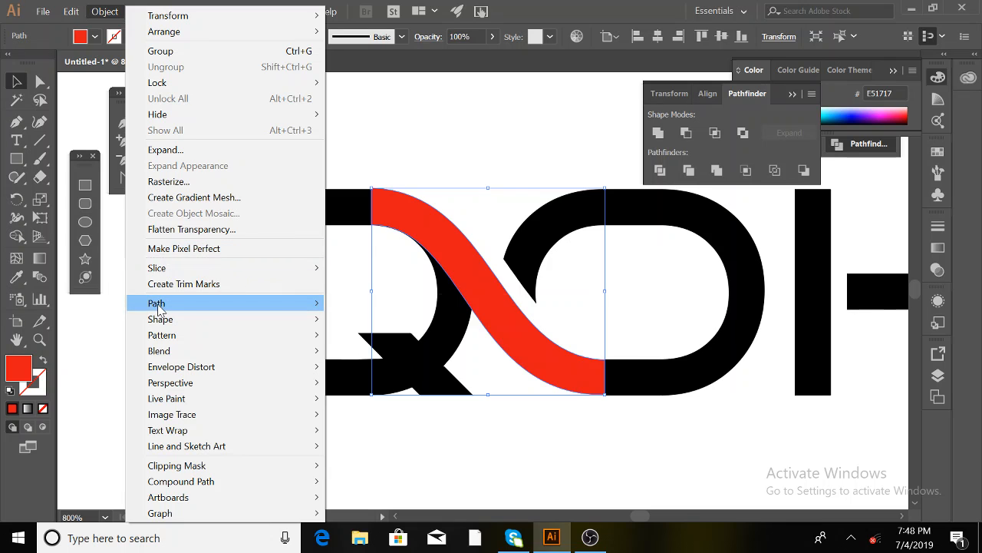
{"action": "mouse_move", "coordinate": [161, 306]}
{"action": "left_click", "coordinate": [379, 356]}
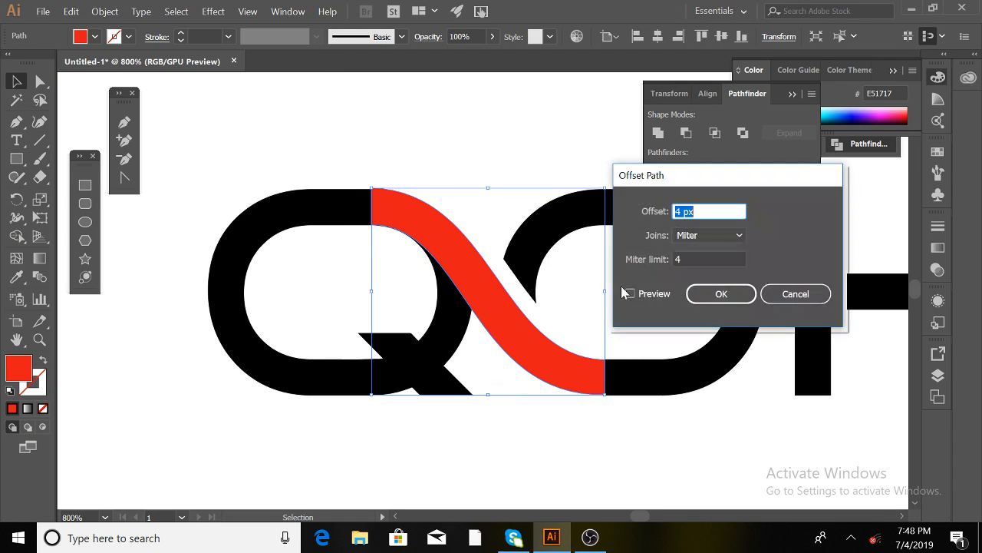
{"action": "left_click", "coordinate": [722, 294]}
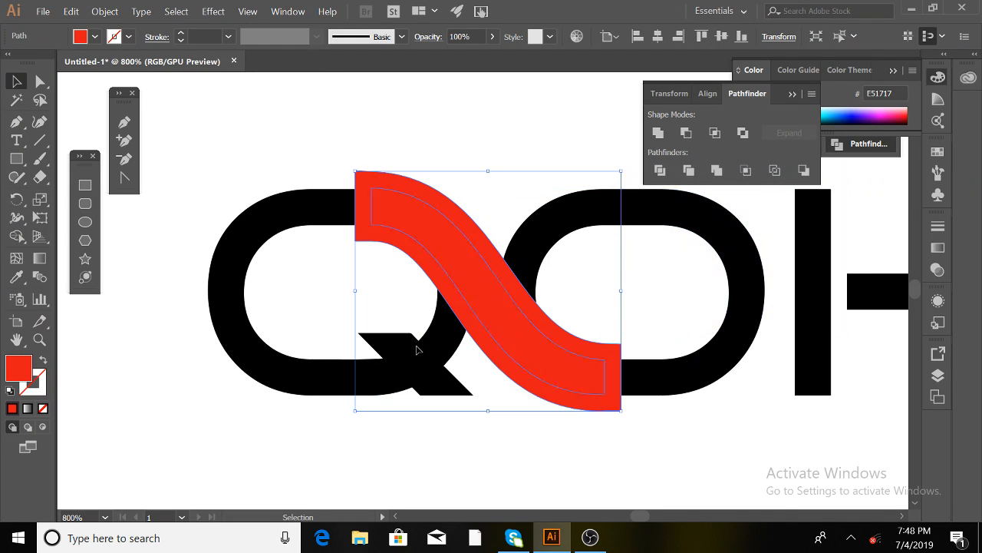
- Subtract the new offset copy from the Q with Minus Front and deselect the result
{"action": "left_click", "coordinate": [253, 361], "text": "shift"}
{"action": "left_click", "coordinate": [685, 134]}
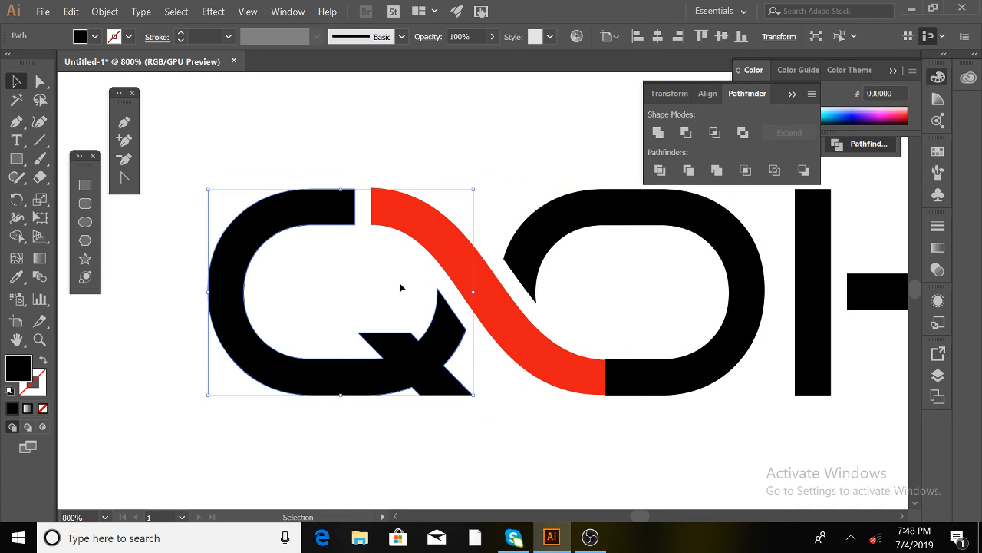
{"action": "left_click", "coordinate": [440, 154]}
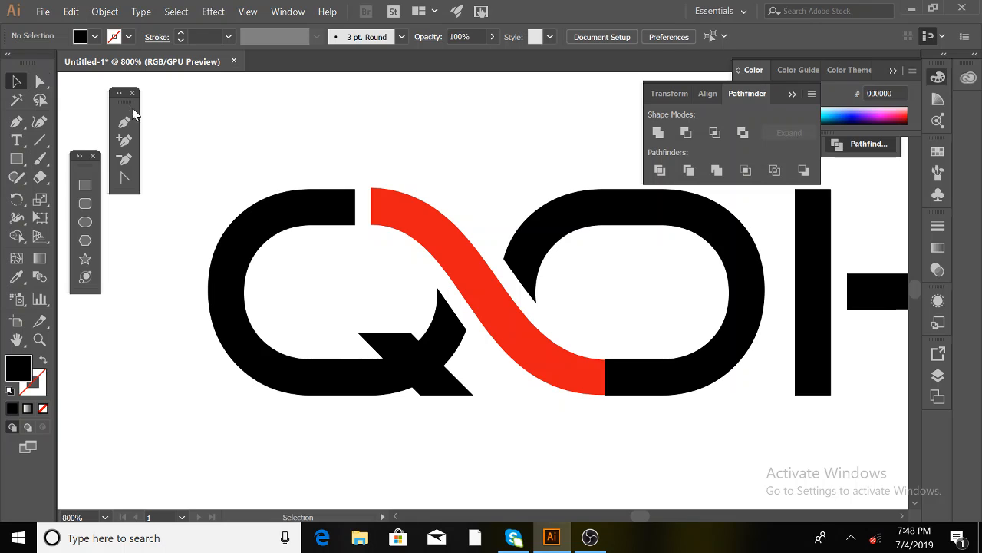
- Shift the two end anchors of the Q's cut upper bar until they meet the connector's upper end, and deselect
{"action": "left_click", "coordinate": [362, 252]}
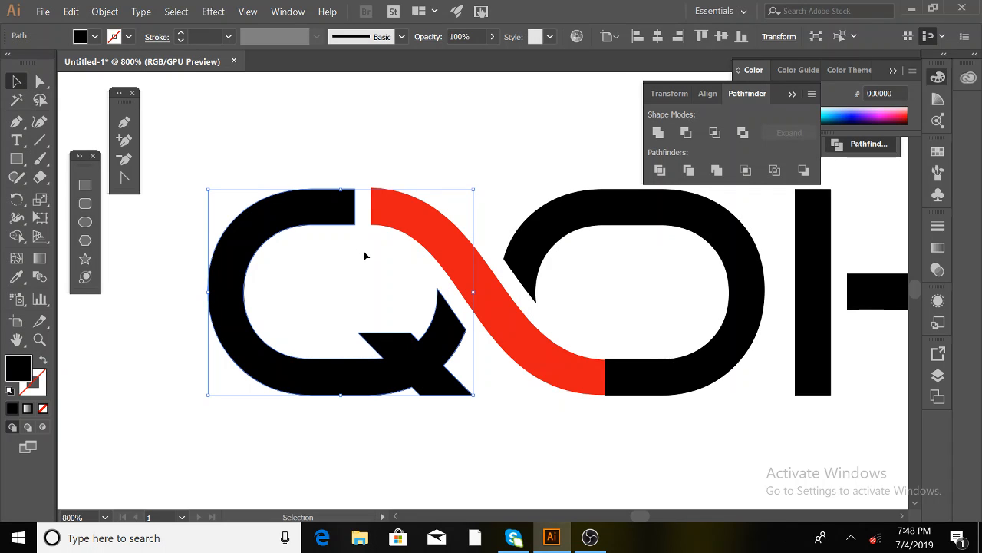
{"action": "left_click", "coordinate": [40, 81]}
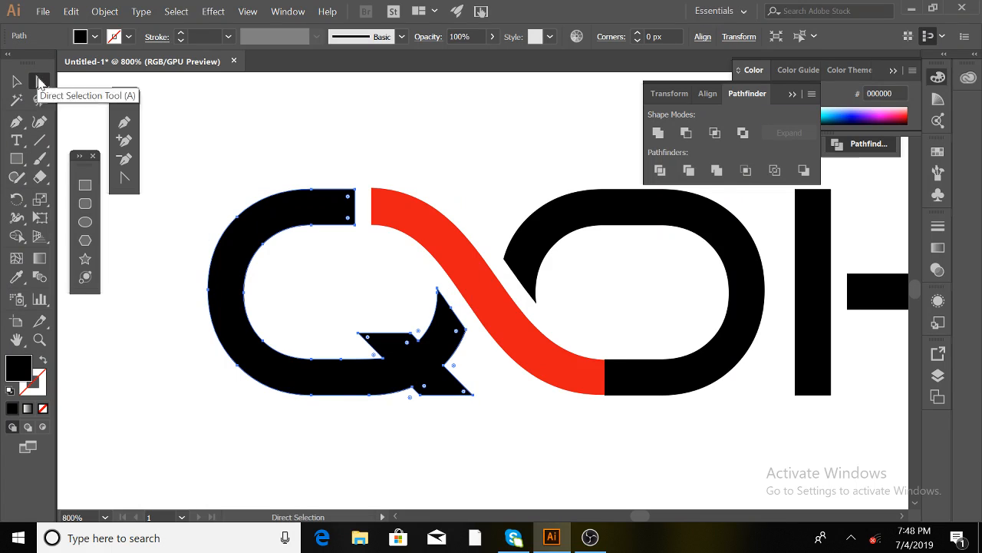
{"action": "left_click_drag", "start_coordinate": [358, 246], "coordinate": [363, 257]}
{"action": "key", "text": "Right"}
{"action": "key", "text": "Right"}
{"action": "key", "text": "Right"}
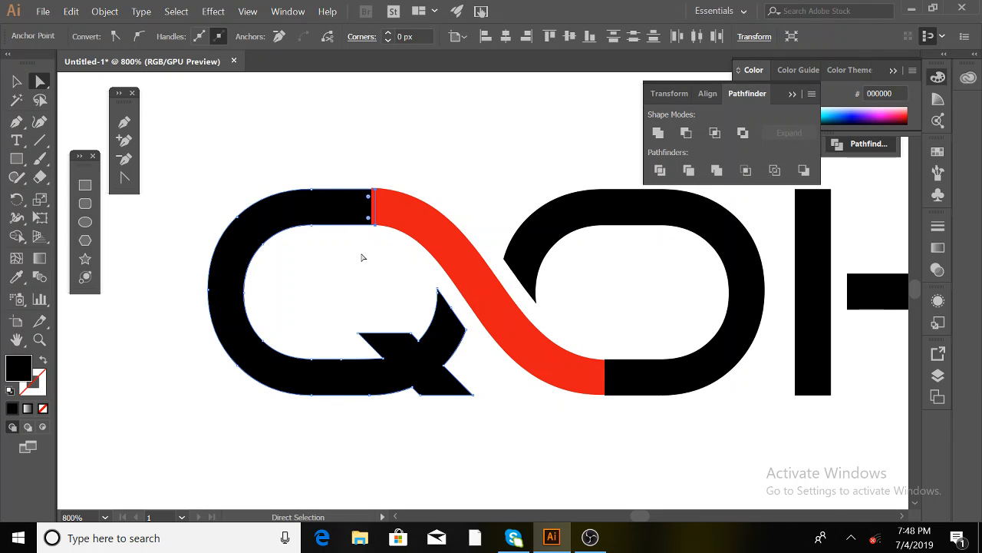
{"action": "left_click", "coordinate": [242, 141]}
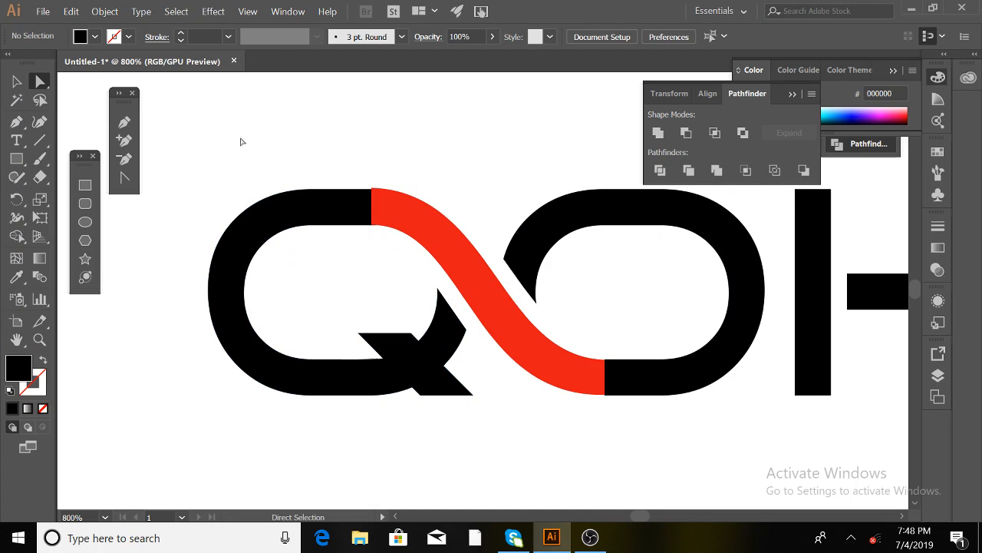
- Select the Q, the red connector and the O, and unite them into a single shape
{"action": "left_click", "coordinate": [17, 81]}
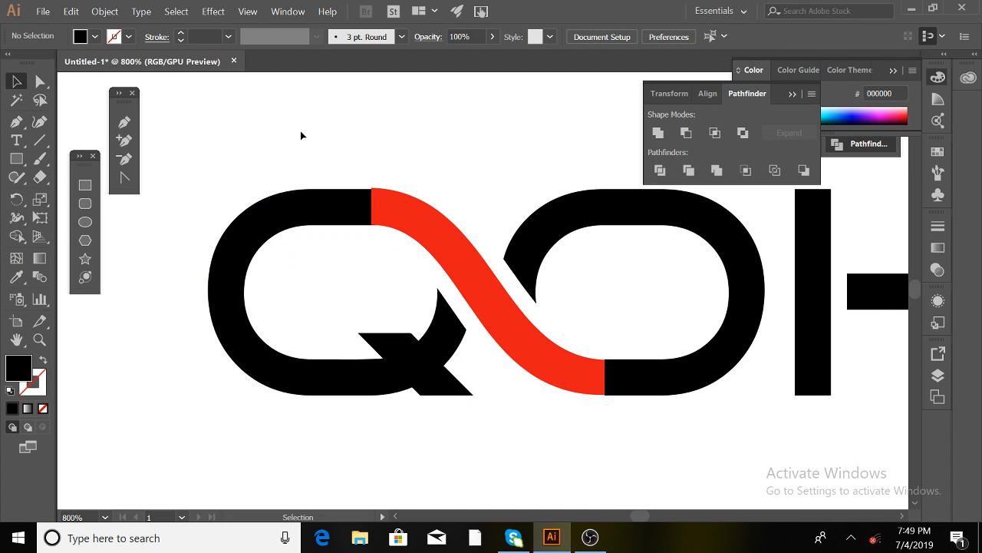
{"action": "left_click_drag", "start_coordinate": [300, 130], "coordinate": [628, 393]}
{"action": "left_click", "coordinate": [657, 133]}
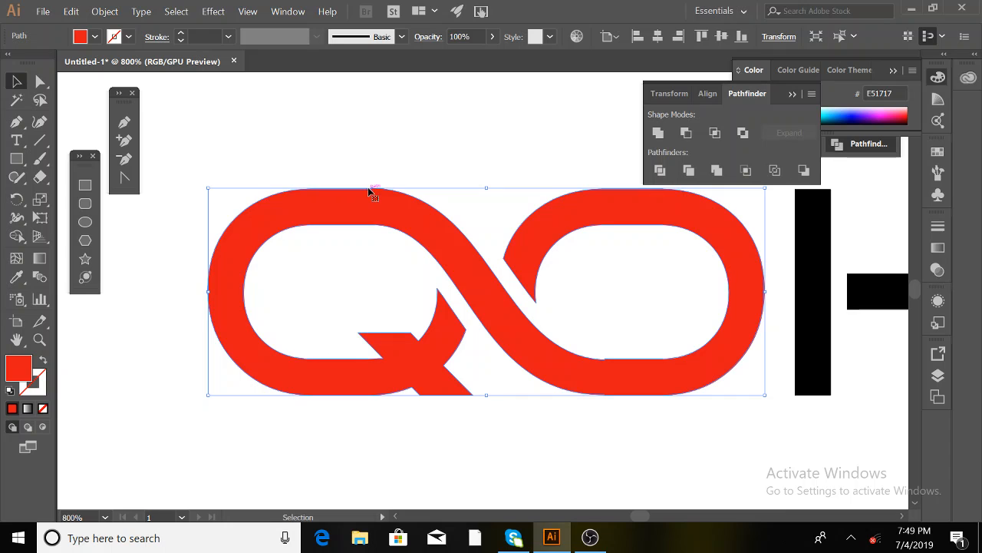
- Examine the anchor points on the outer edge where the Q's upper bar joins the connector in the united shape
{"action": "key", "text": "ctrl+equal"}
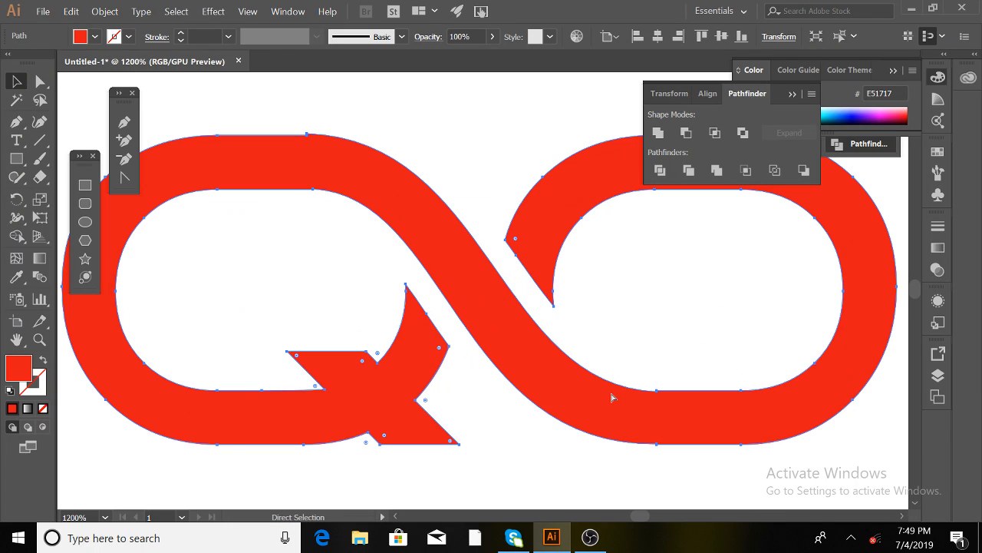
{"action": "left_click", "coordinate": [40, 82]}
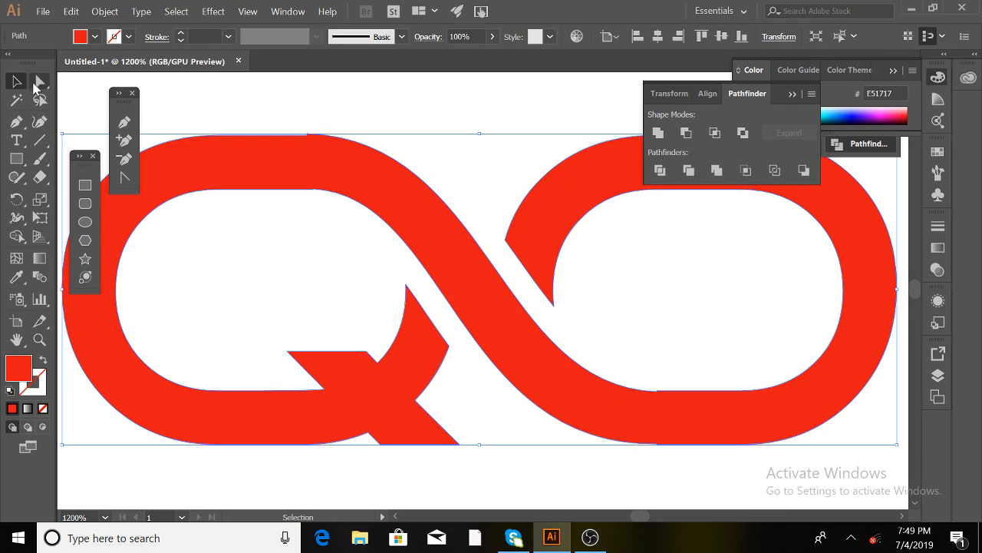
{"action": "left_click", "coordinate": [318, 127]}
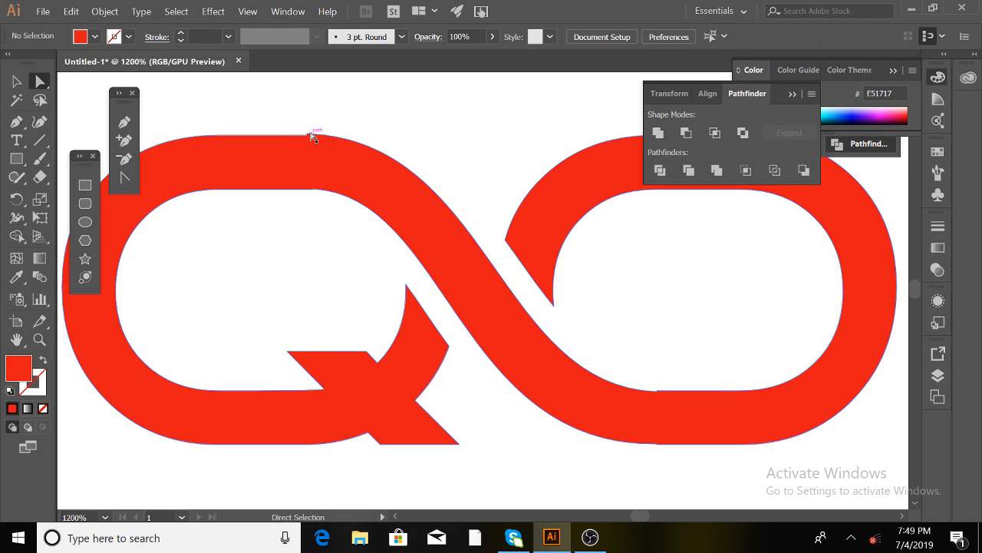
{"action": "mouse_move", "coordinate": [309, 135]}
{"action": "left_mouse_down"}
{"action": "mouse_move", "coordinate": [282, 135]}
{"action": "mouse_move", "coordinate": [308, 137]}
{"action": "left_mouse_up"}
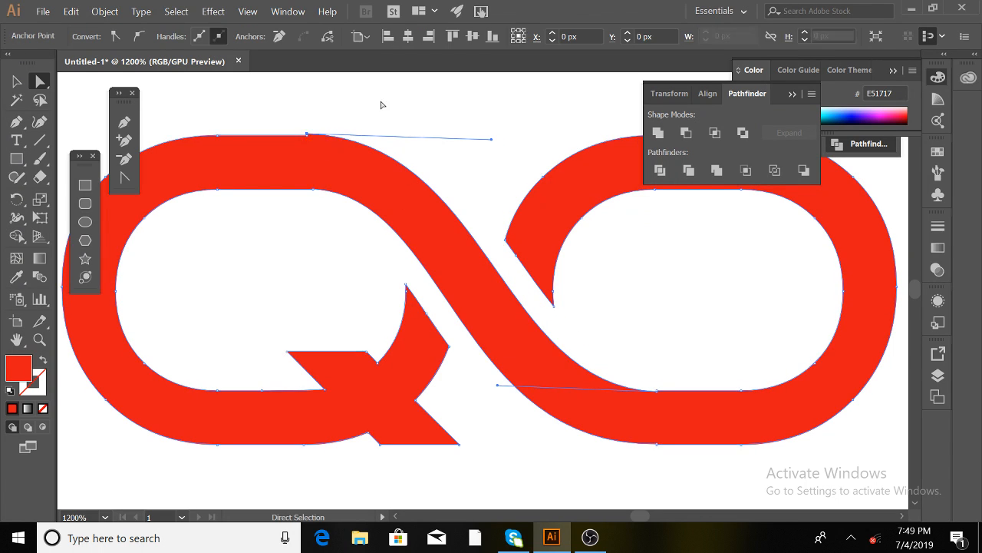
{"action": "left_click", "coordinate": [377, 102]}
{"action": "key", "text": "ctrl+plus"}
{"action": "key", "text": "ctrl+plus"}
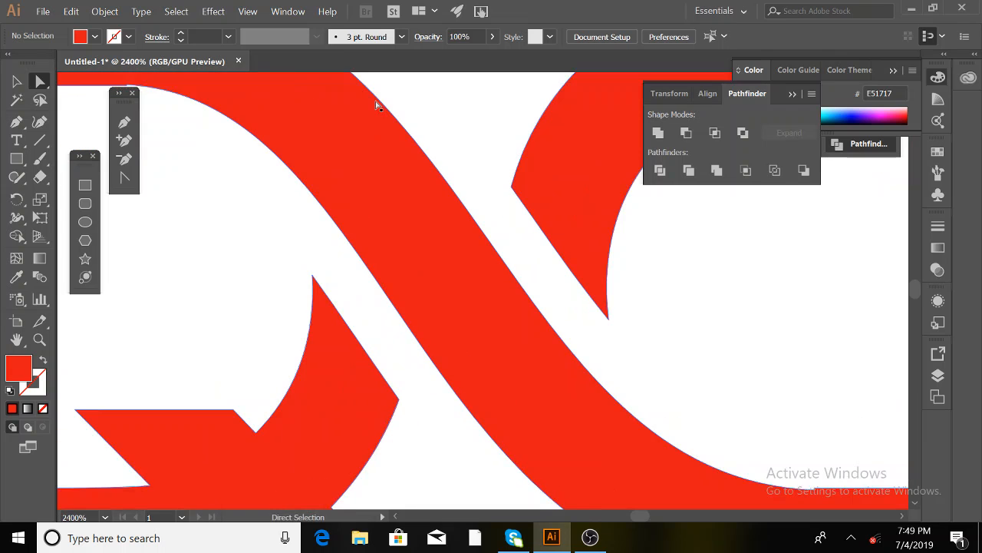
{"action": "scroll", "coordinate": [368, 103], "scroll_direction": "down", "scroll_amount": 1}
{"action": "left_click_drag", "start_coordinate": [273, 244], "coordinate": [529, 453]}
{"action": "left_click_drag", "start_coordinate": [471, 263], "coordinate": [519, 348]}
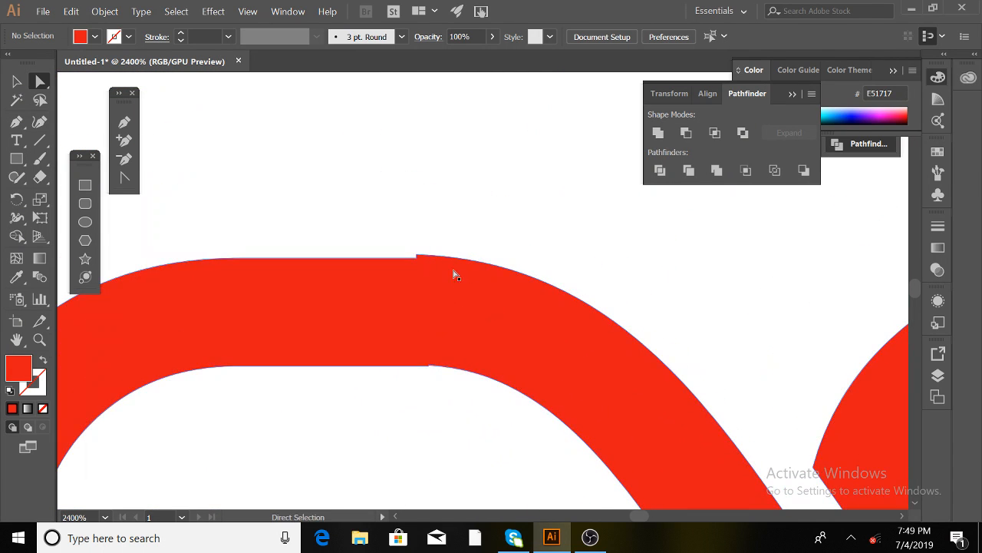